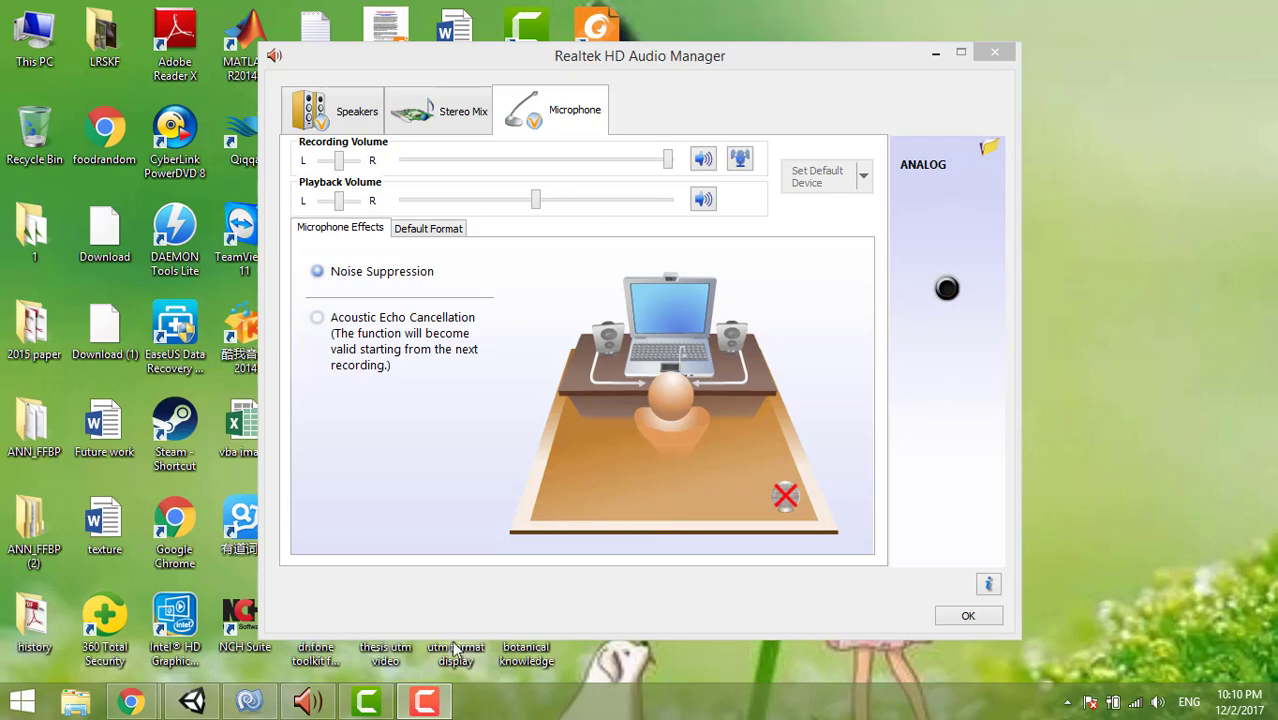
- Bring the Unity editor with the soundEF scene in front of Realtek HD Audio Manager
{"action": "left_click", "coordinate": [194, 702]}
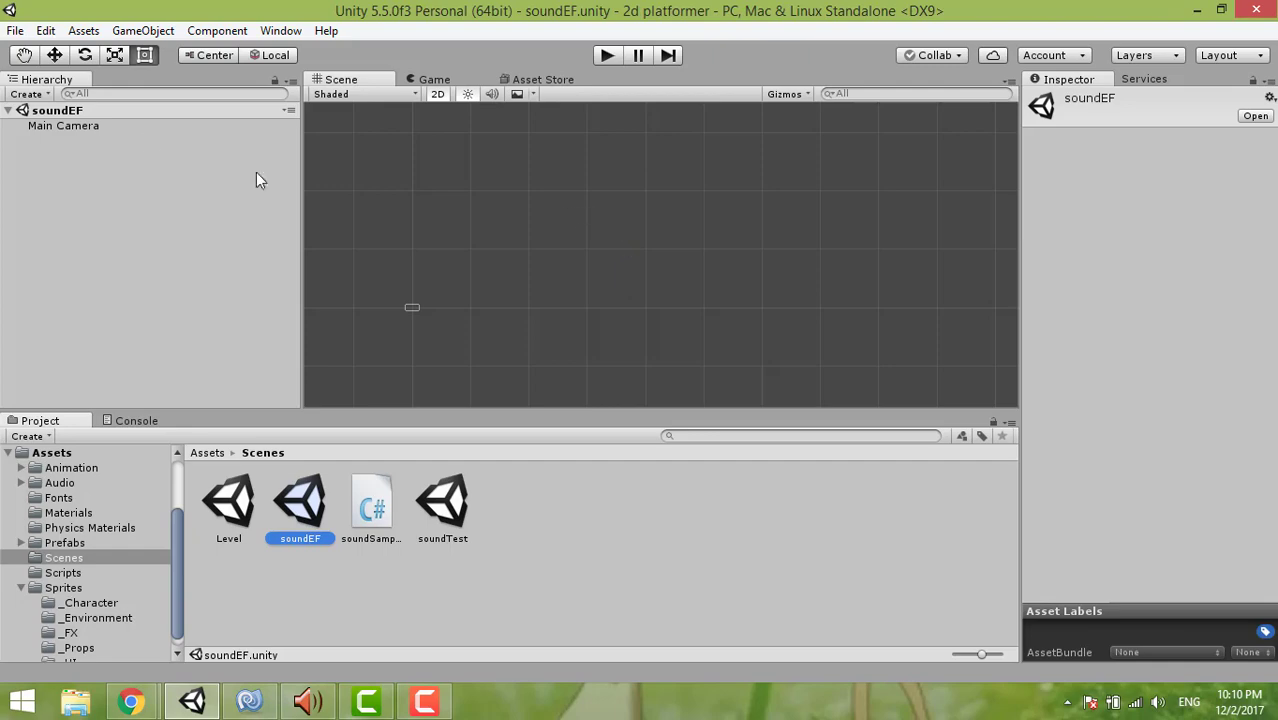
- Add a UI Button to the soundEF canvas, enlarge it slightly, and keep it selected
{"action": "left_click", "coordinate": [143, 31]}
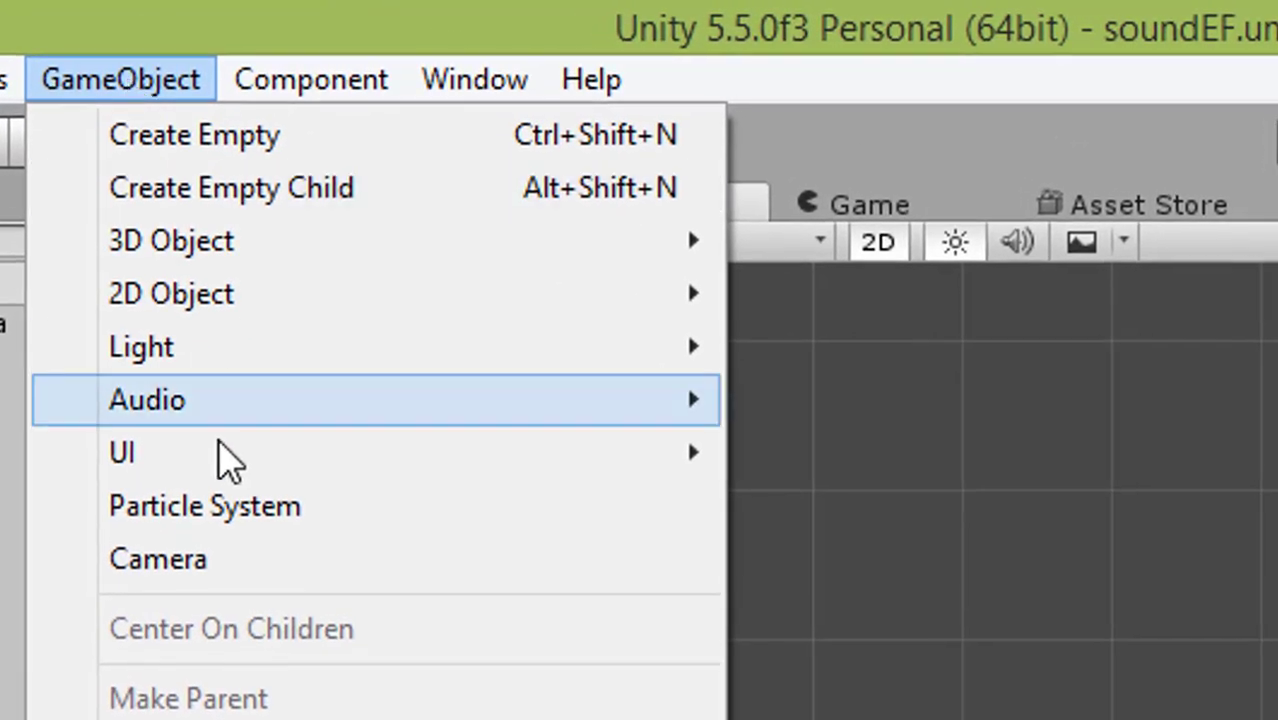
{"action": "mouse_move", "coordinate": [183, 177]}
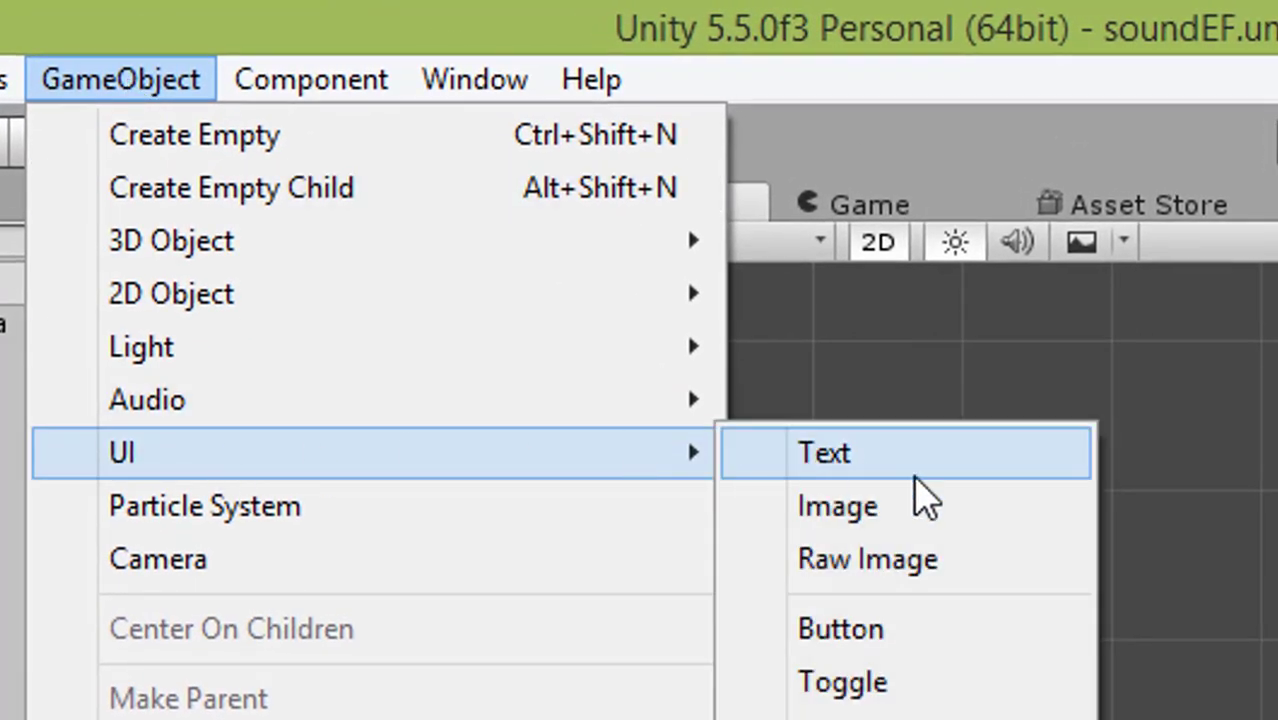
{"action": "left_click", "coordinate": [922, 645]}
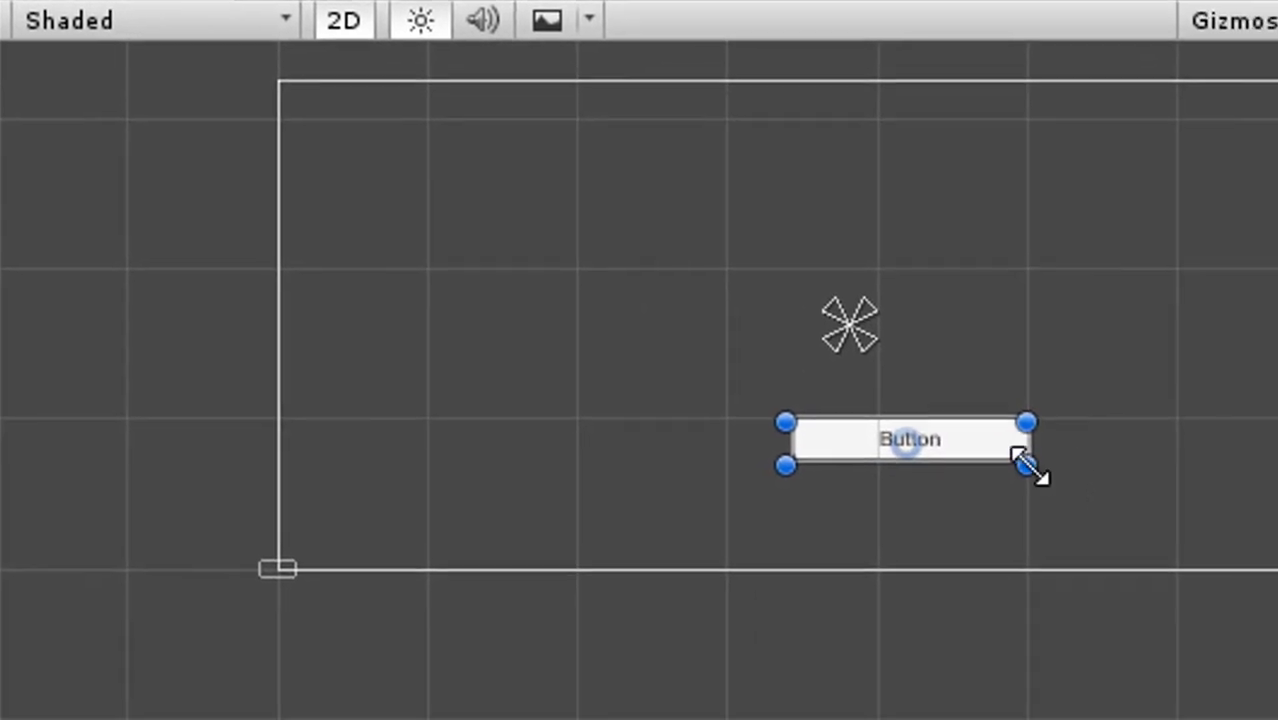
{"action": "left_click_drag", "start_coordinate": [1171, 525], "coordinate": [1189, 543]}
{"action": "left_click", "coordinate": [1016, 437]}
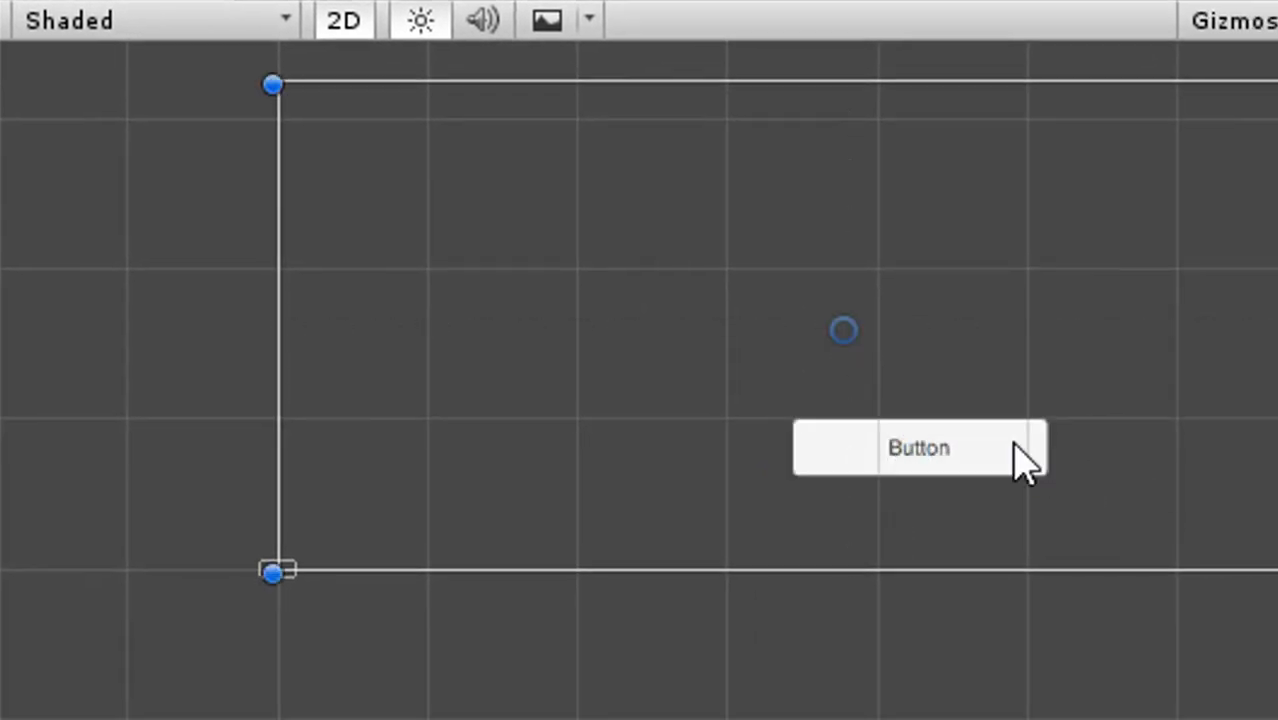
{"action": "left_click", "coordinate": [1016, 437]}
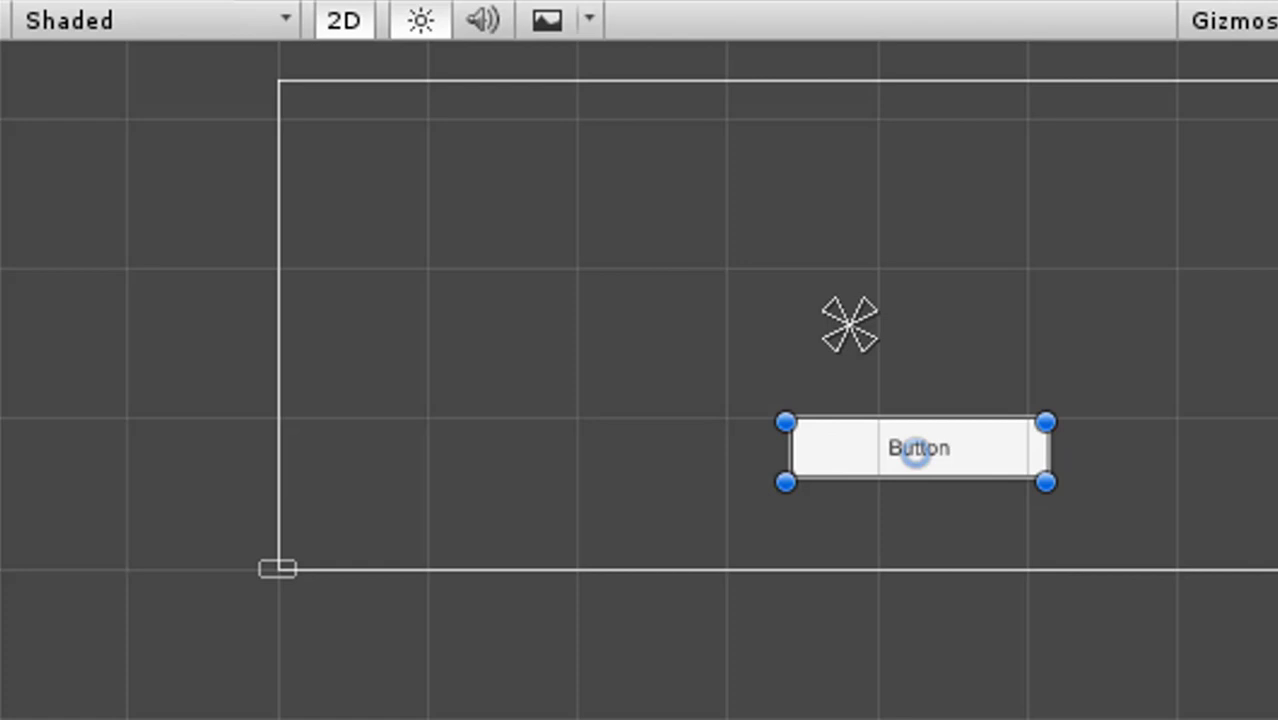
- Create a C# script named soundExample in the Scenes folder and select it
{"action": "right_click", "coordinate": [615, 171]}
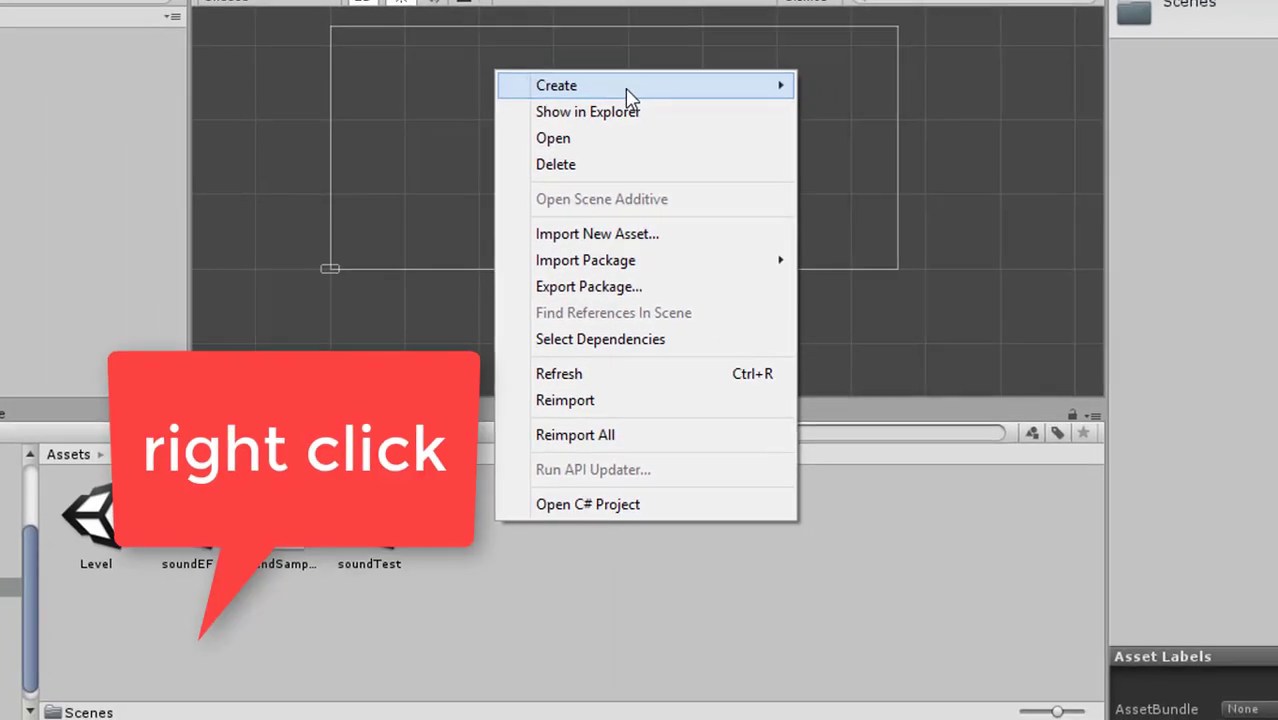
{"action": "mouse_move", "coordinate": [628, 97]}
{"action": "left_click", "coordinate": [924, 120]}
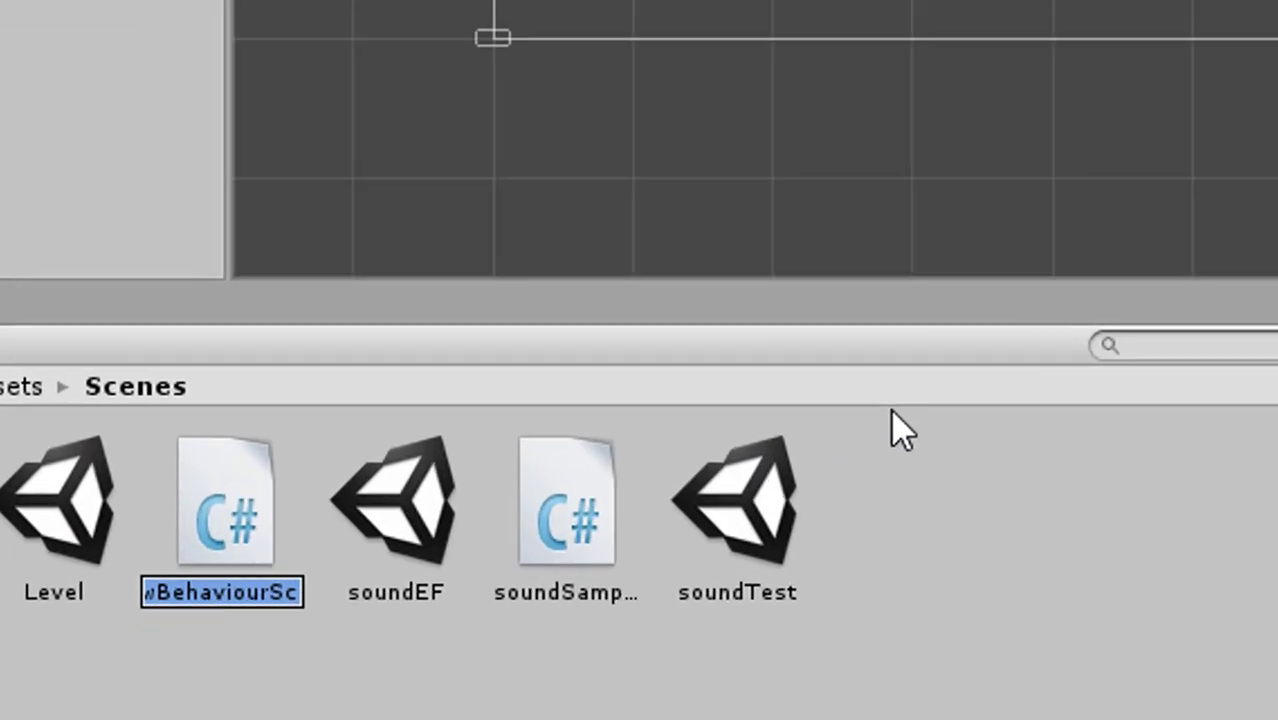
{"action": "key", "text": "BackSpace"}
{"action": "type", "text": "s"}
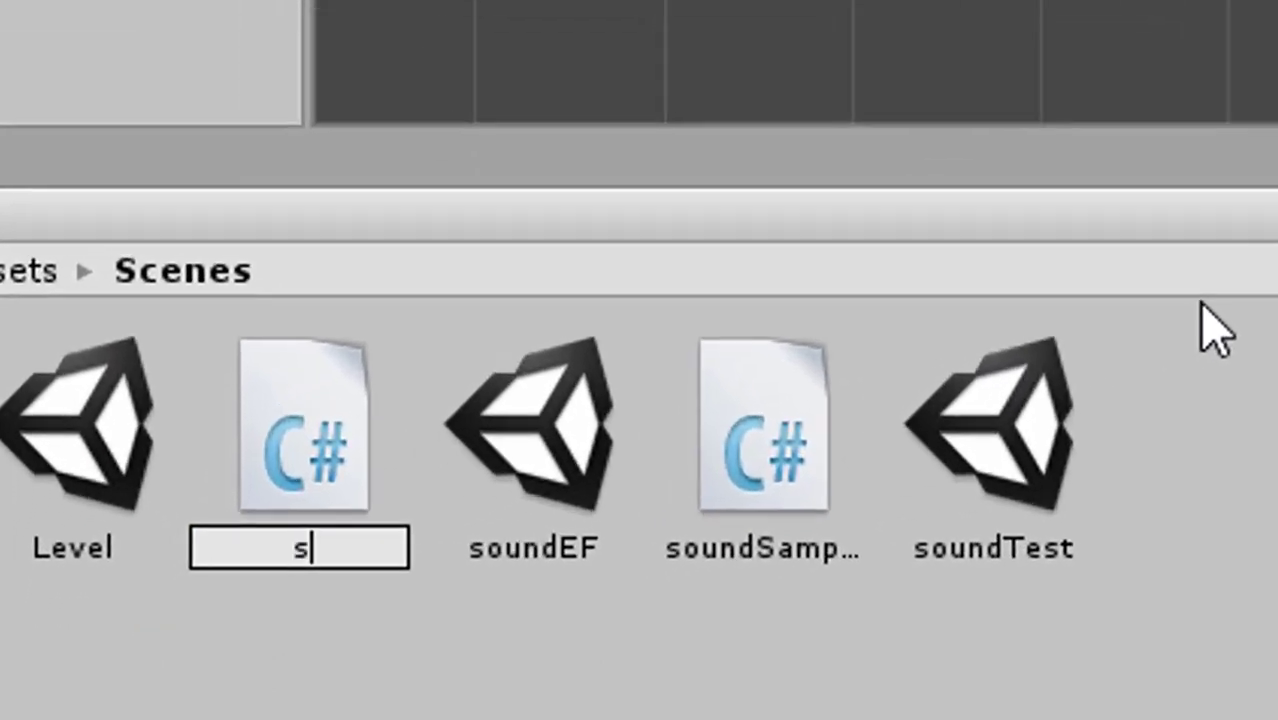
{"action": "type", "text": "ound"}
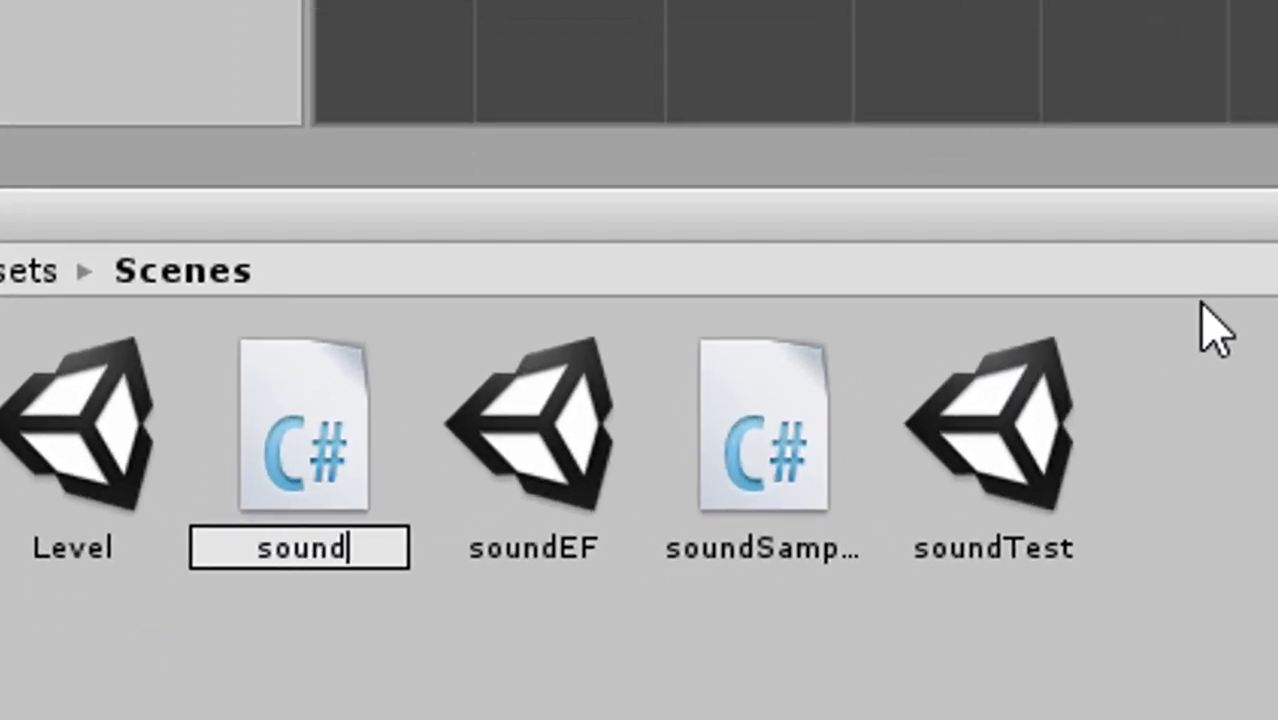
{"action": "type", "text": "Exampl"}
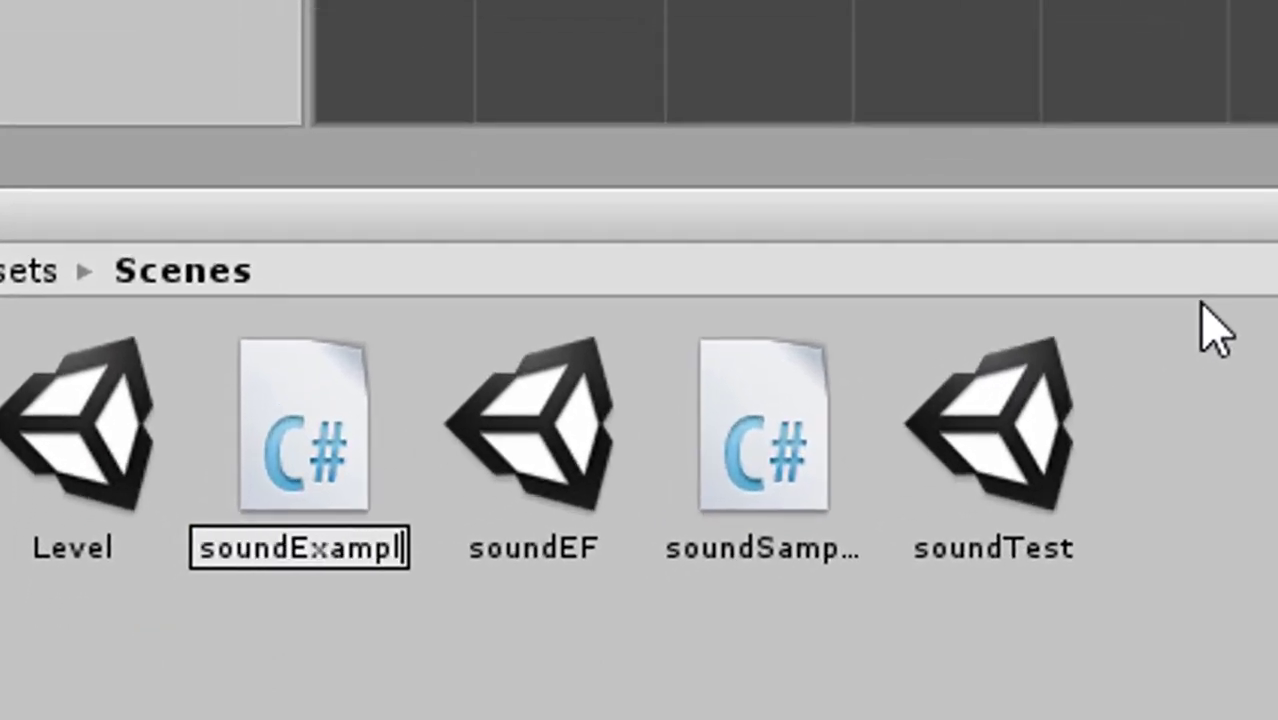
{"action": "type", "text": "e"}
{"action": "key", "text": "Return"}
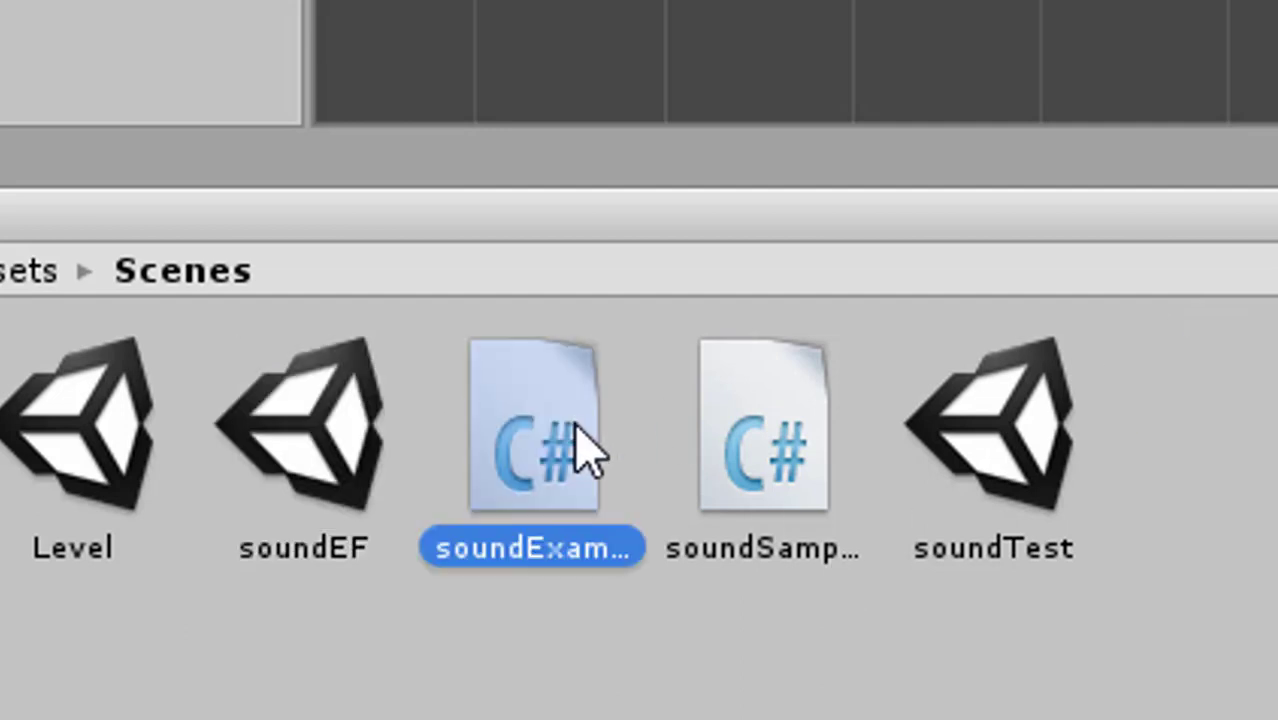
{"action": "left_click", "coordinate": [1218, 422]}
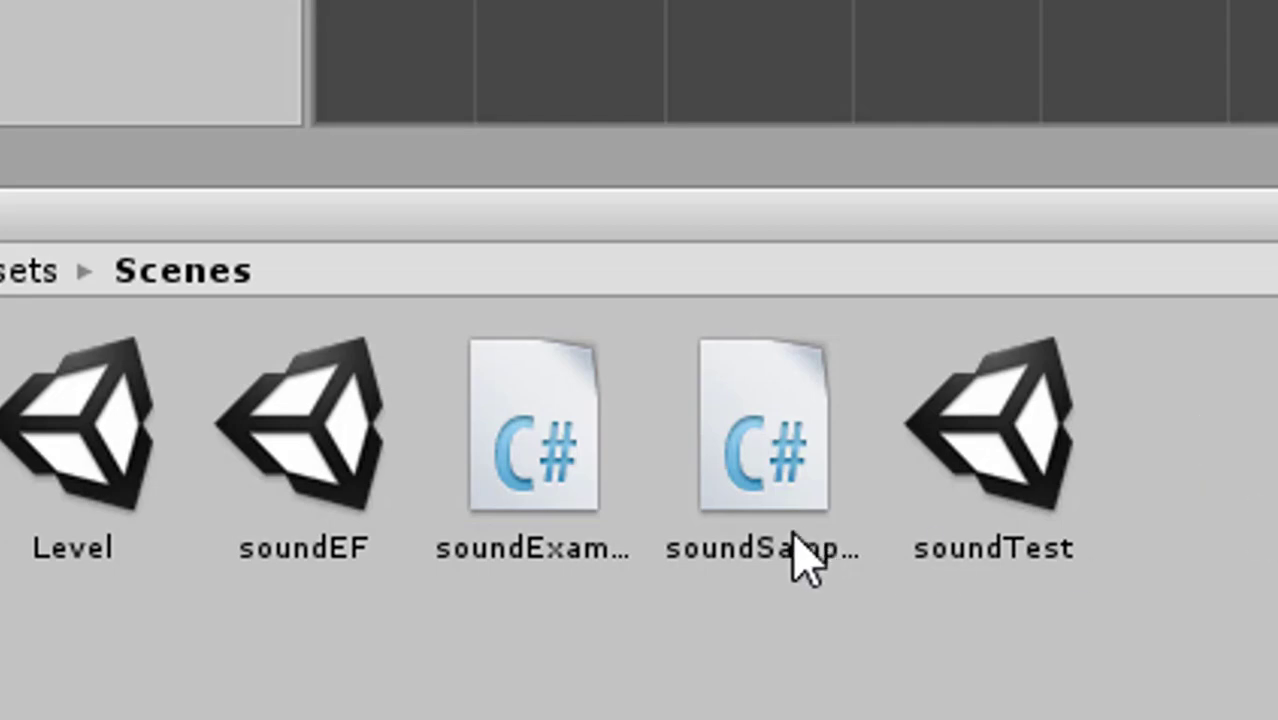
{"action": "left_click", "coordinate": [553, 480]}
- Open soundExample in MonoDevelop and write 'using UnityEngine.UI' on a new line below the imports
{"action": "double_click", "coordinate": [553, 480]}
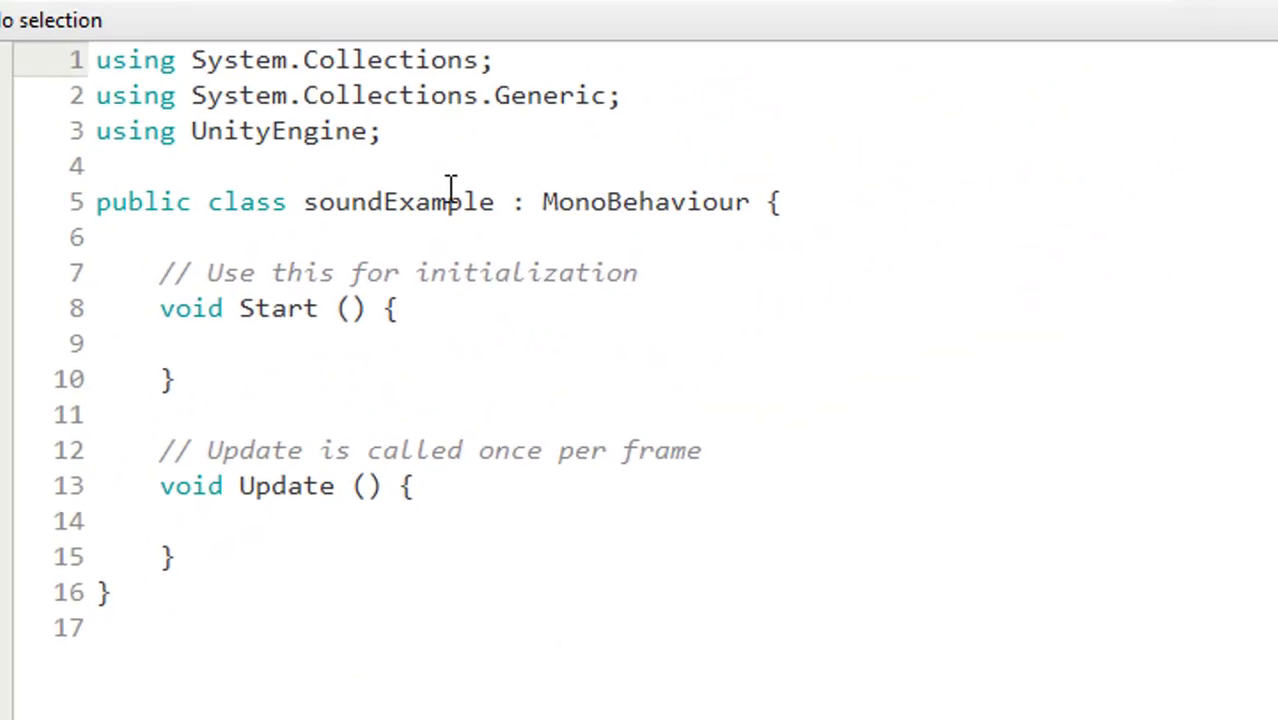
{"action": "left_click", "coordinate": [407, 140]}
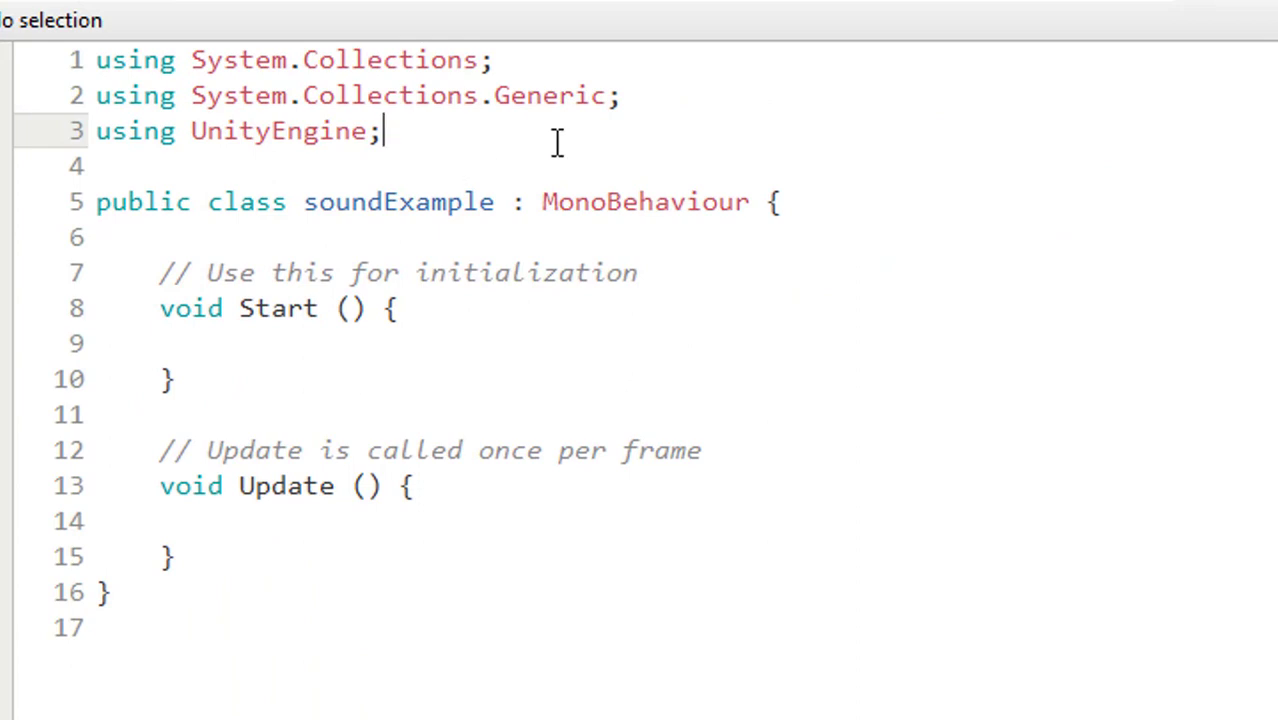
{"action": "key", "text": "Return"}
{"action": "type", "text": "using U"}
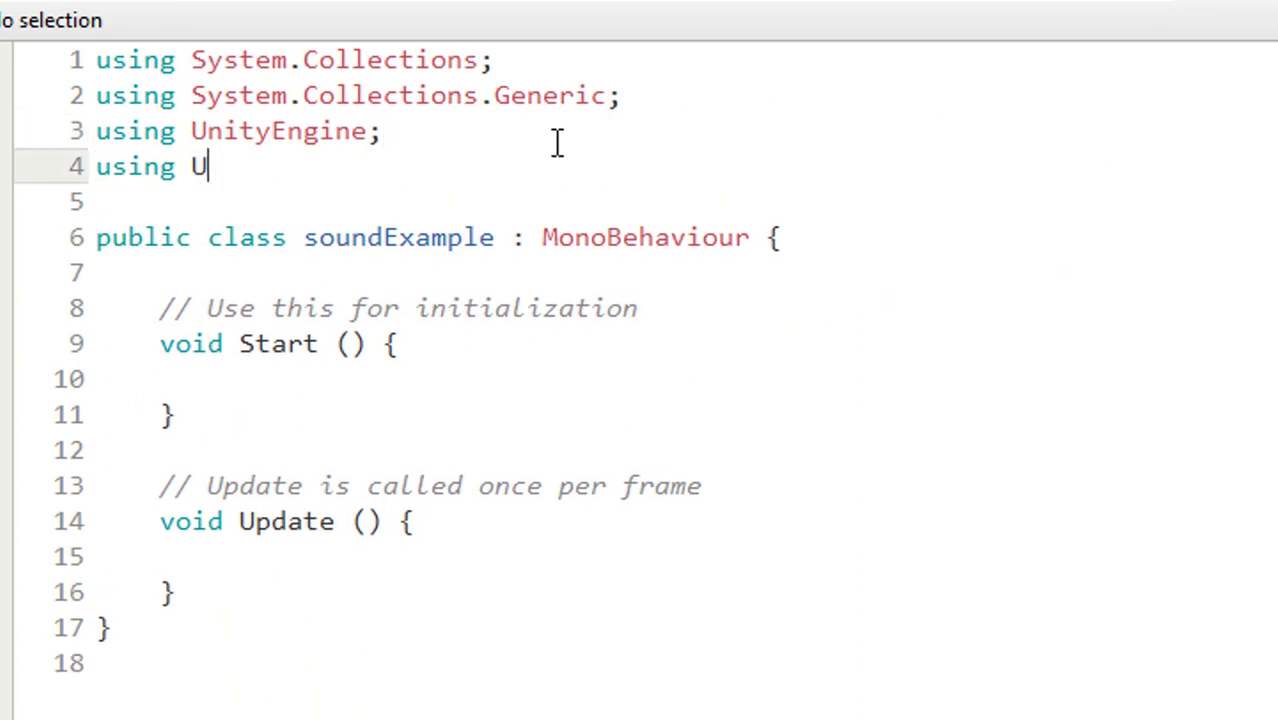
{"action": "type", "text": "nity"}
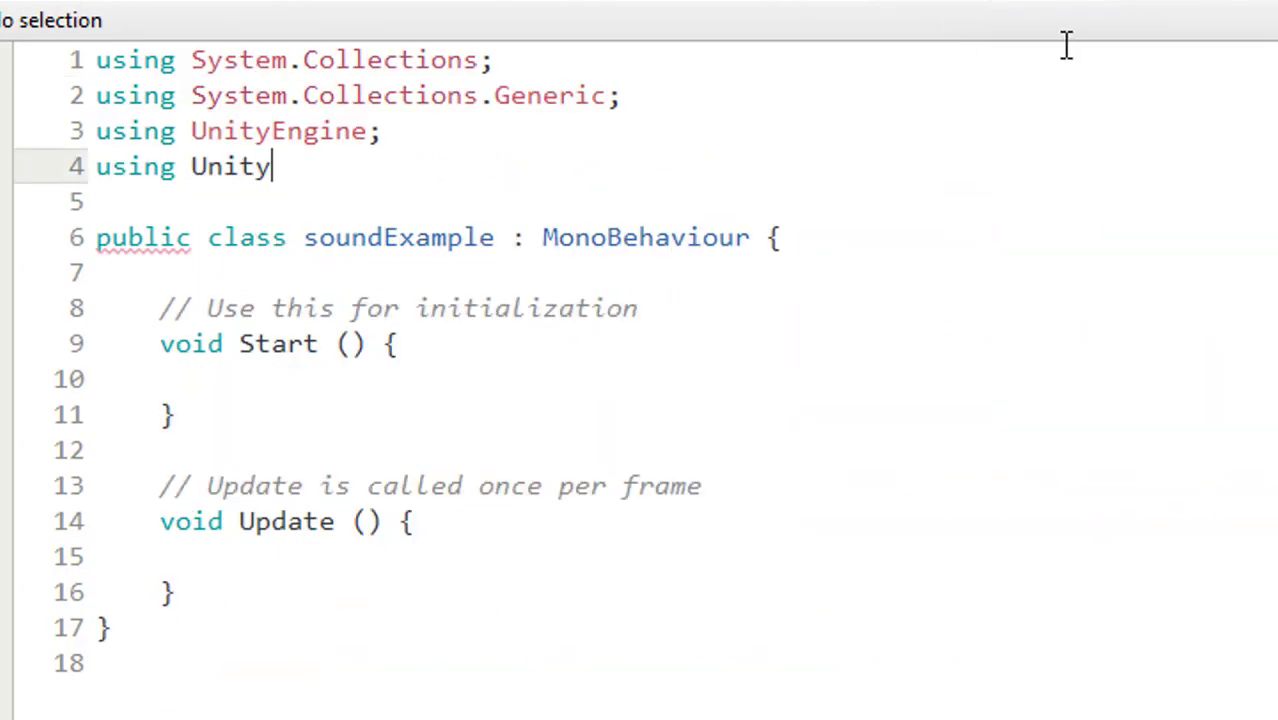
{"action": "key", "text": "Down"}
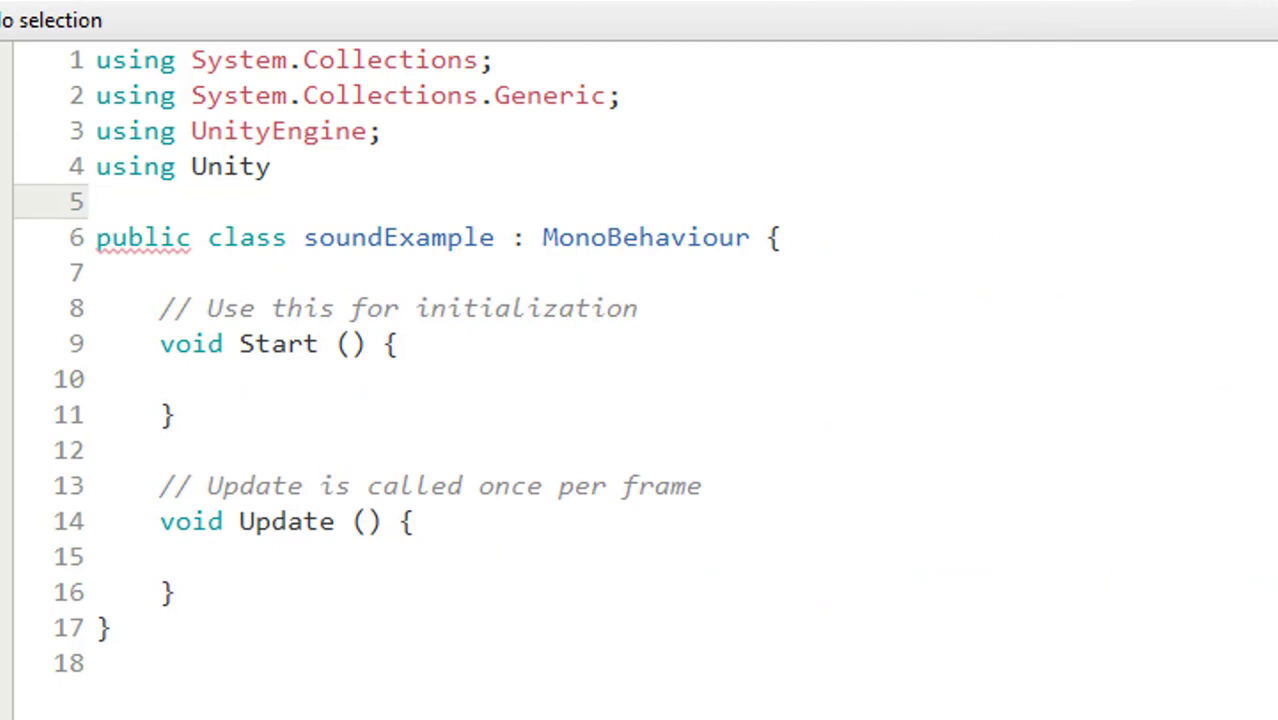
{"action": "left_click", "coordinate": [400, 166]}
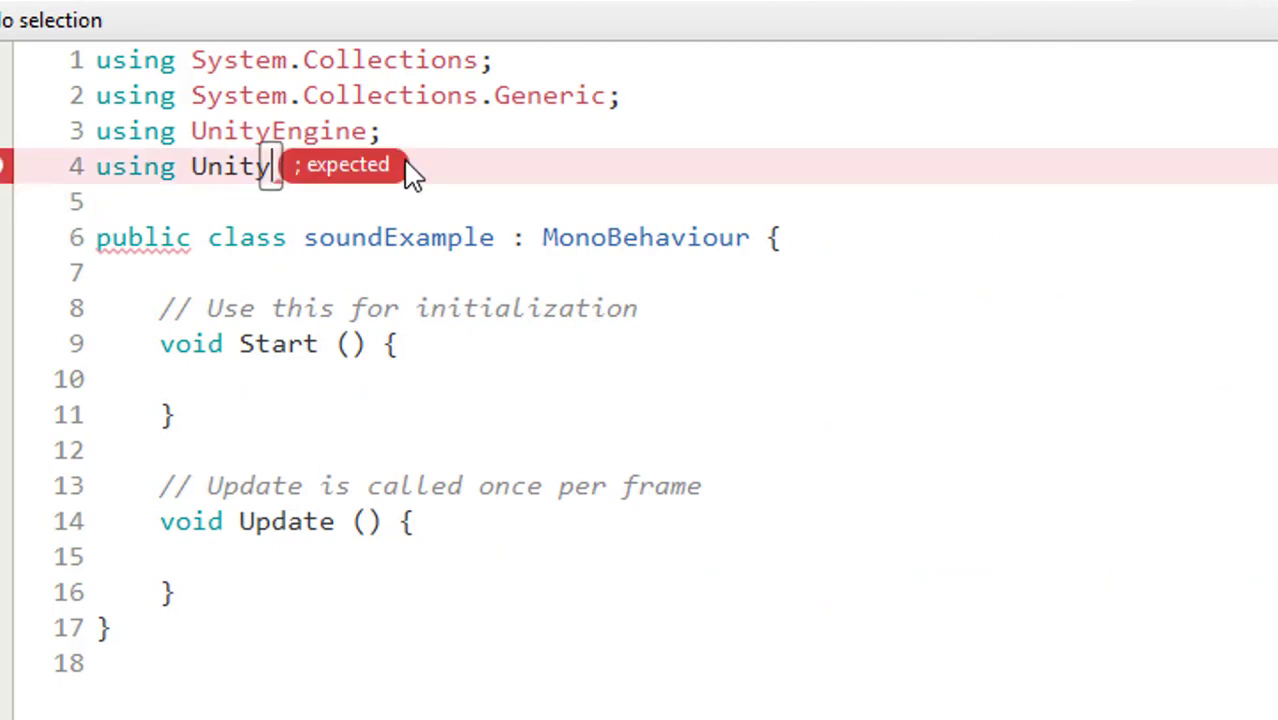
{"action": "left_click", "coordinate": [553, 193]}
{"action": "left_click", "coordinate": [274, 166]}
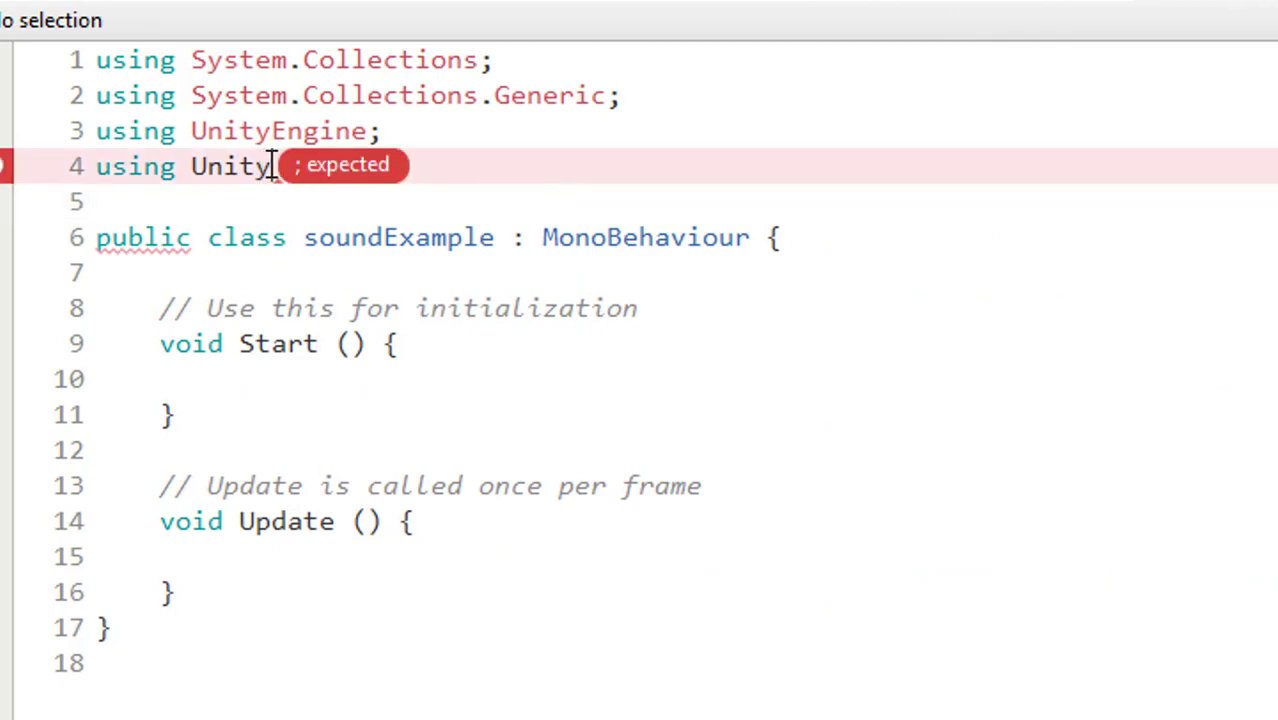
{"action": "type", "text": "Engine"}
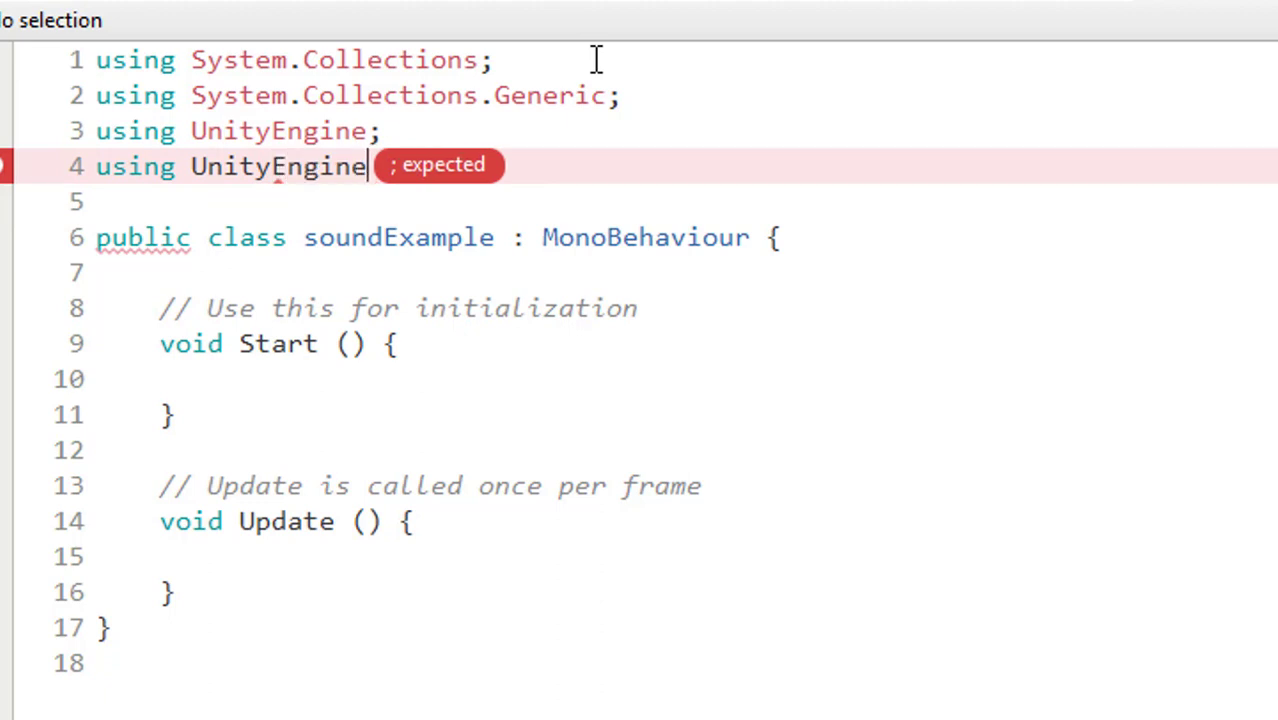
{"action": "type", "text": ".UI"}
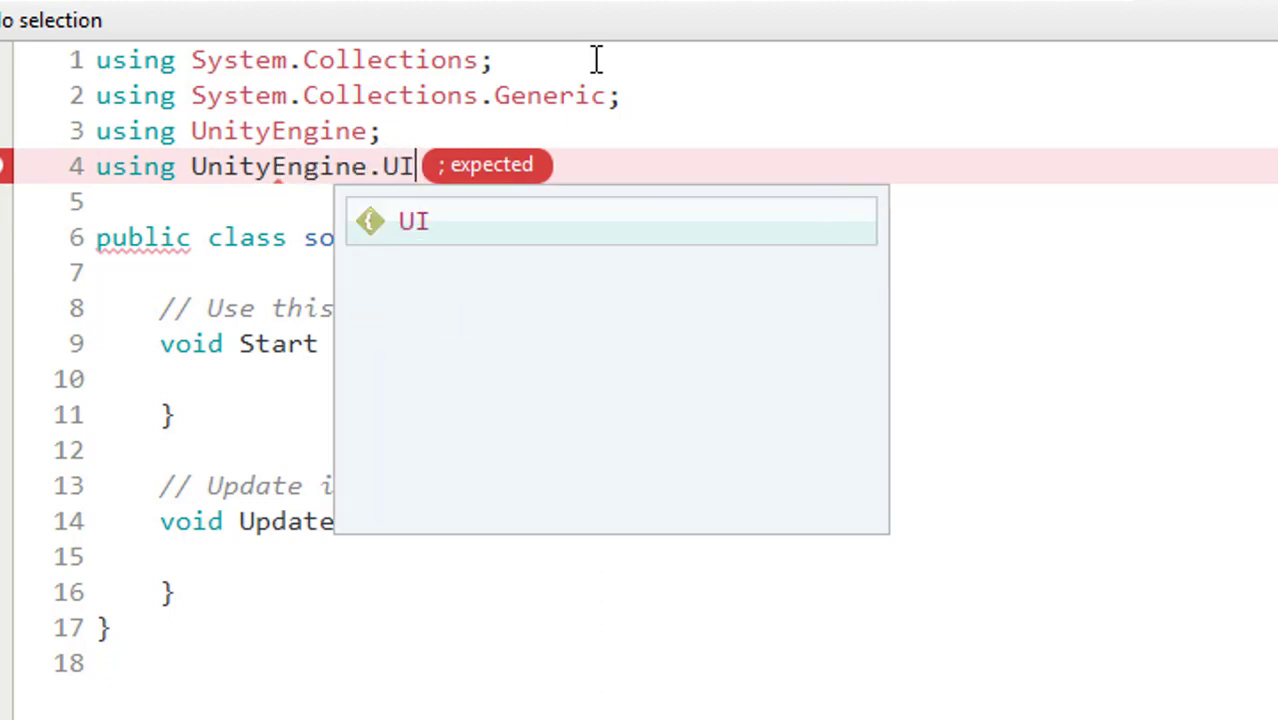
{"action": "key", "text": "Escape"}
- End the import with a semicolon and start a 'public AudioClip' field at the class top
{"action": "type", "text": ";"}
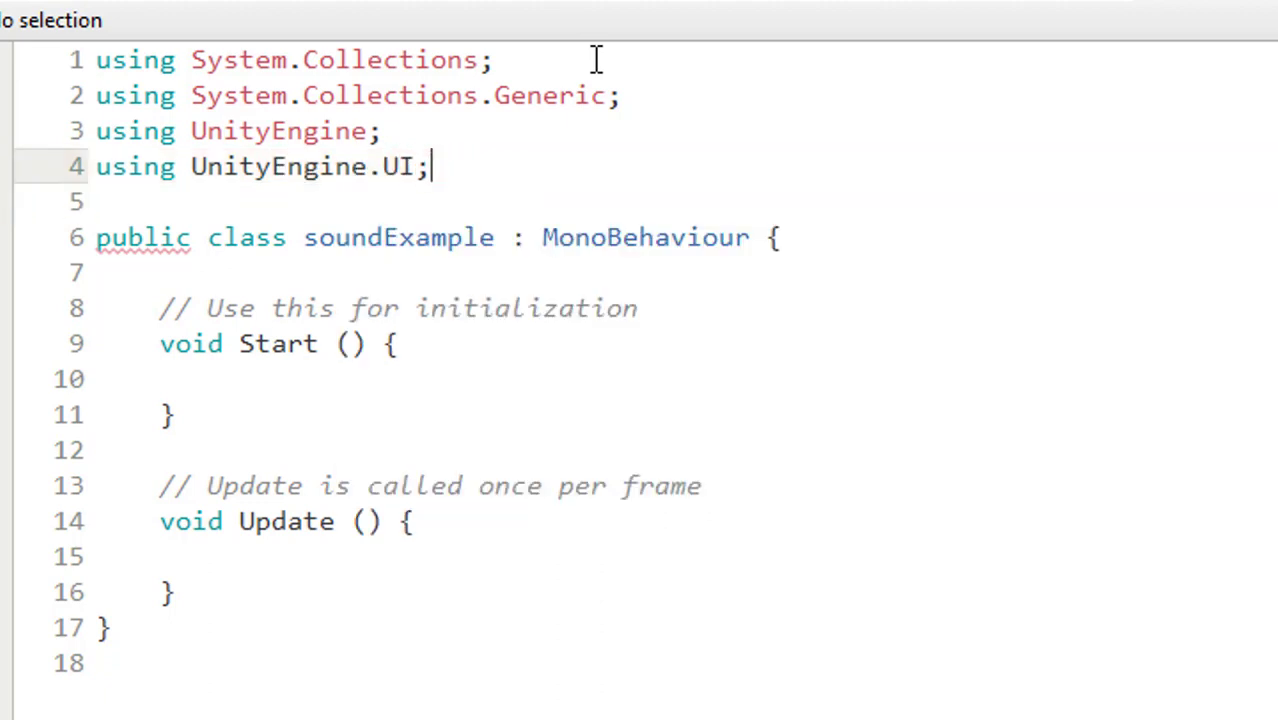
{"action": "left_click", "coordinate": [700, 274]}
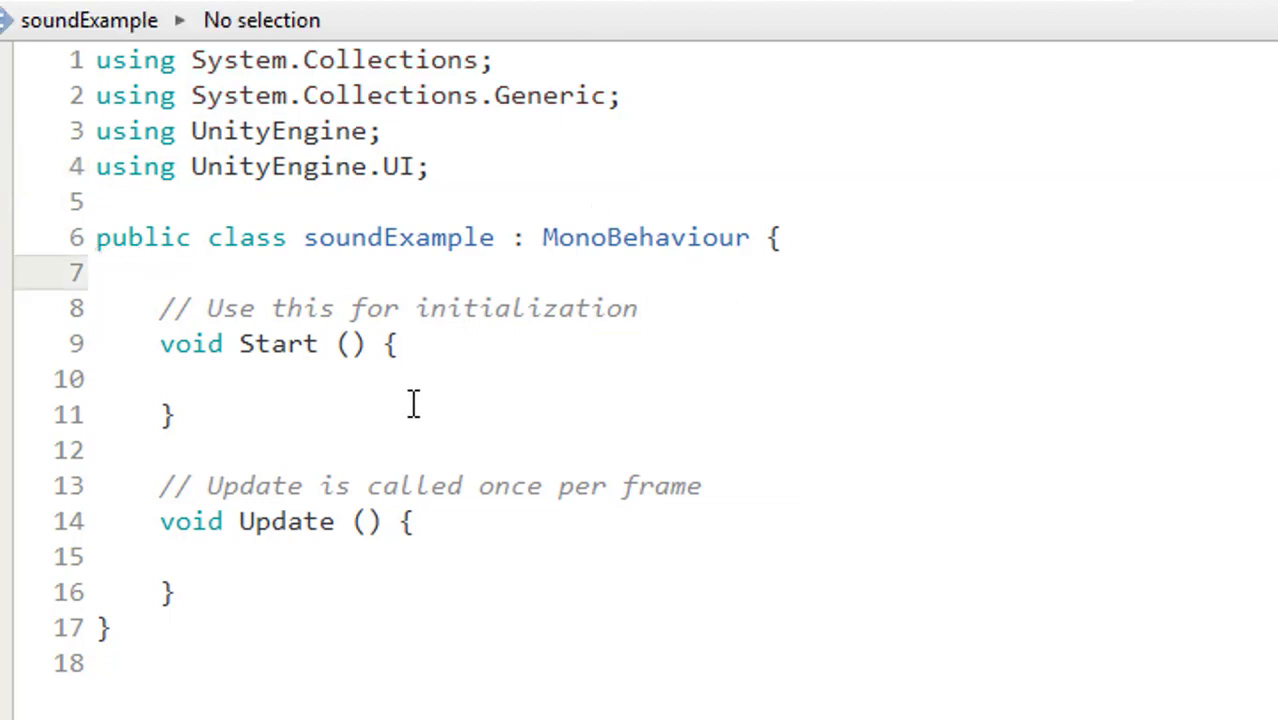
{"action": "left_click", "coordinate": [333, 392]}
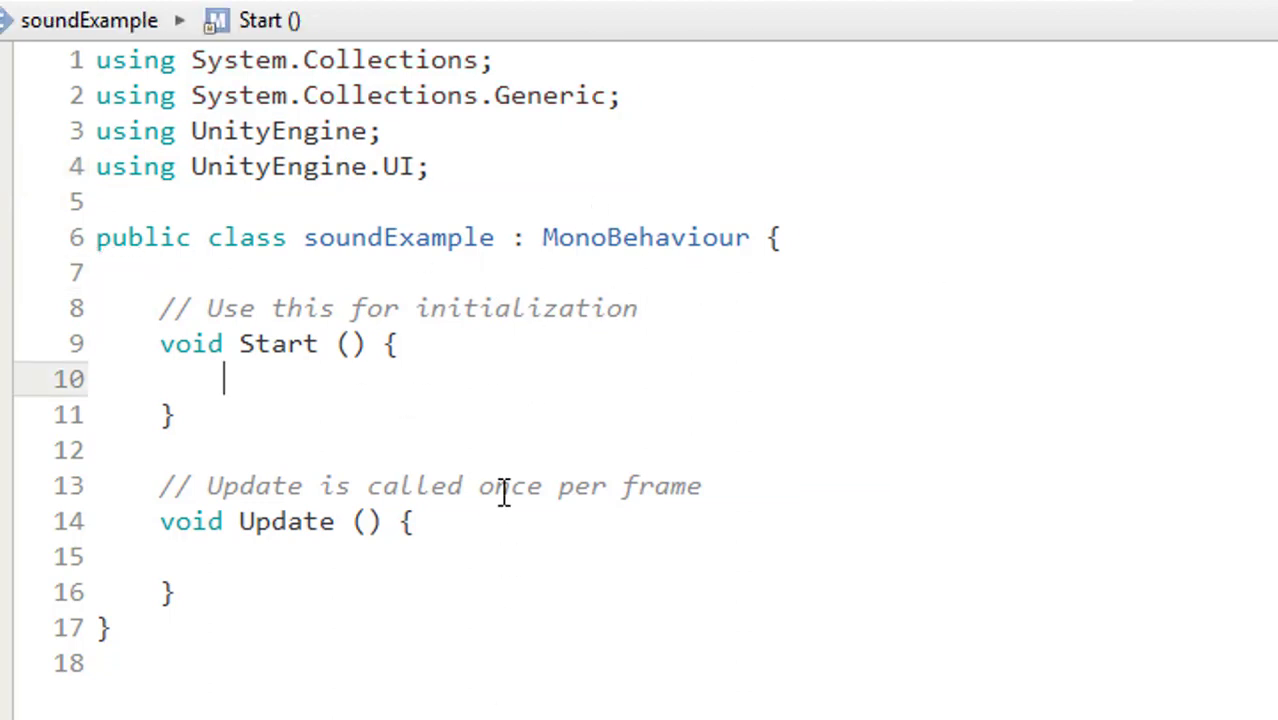
{"action": "left_click", "coordinate": [302, 272]}
{"action": "key", "text": "Return"}
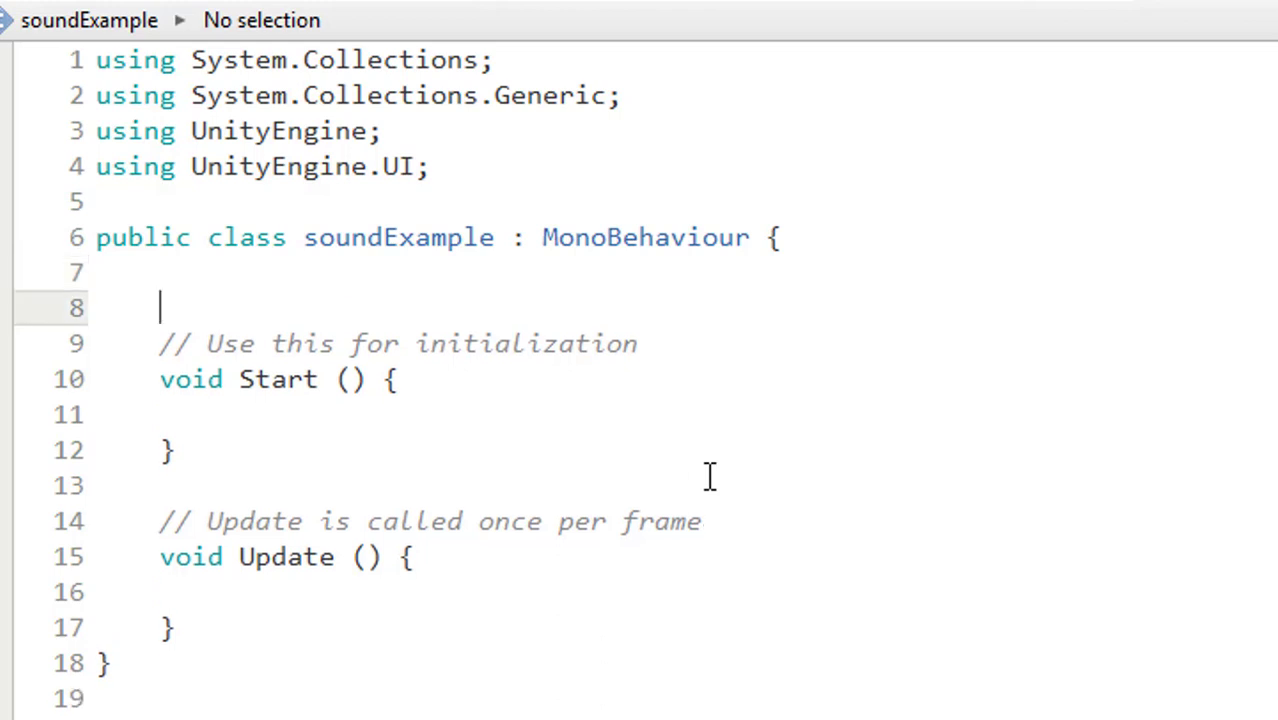
{"action": "type", "text": "pub"}
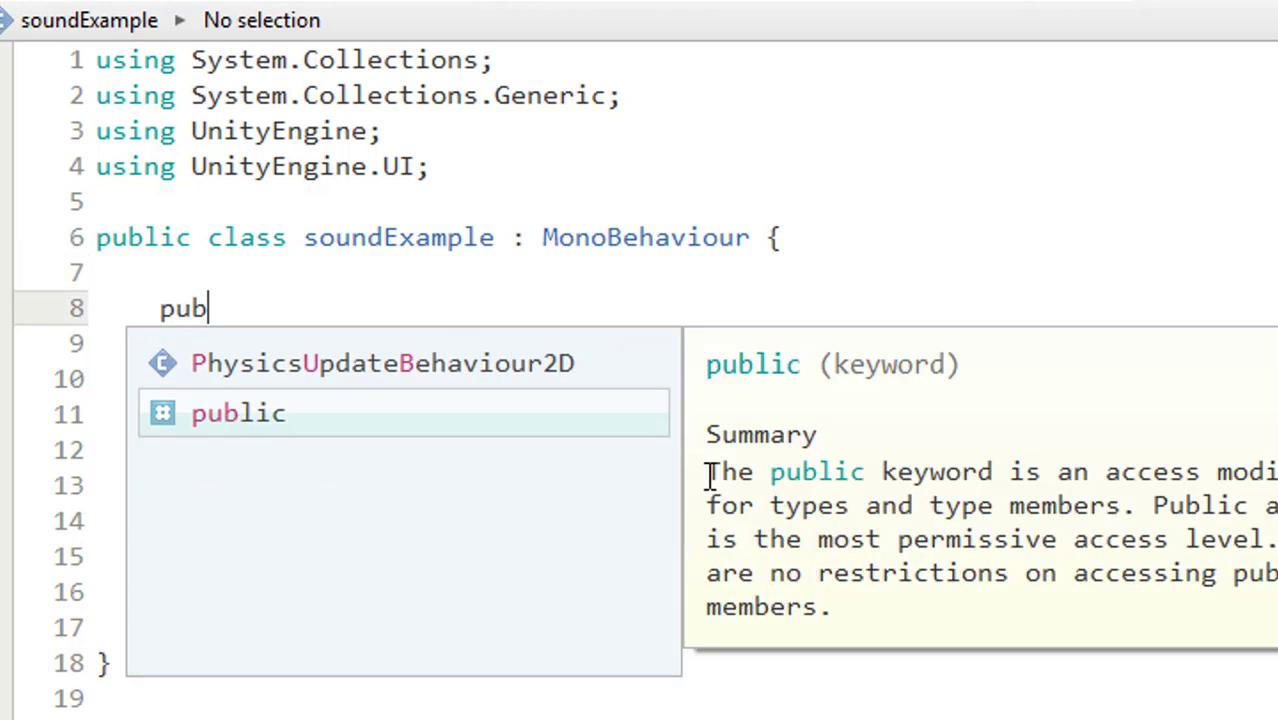
{"action": "type", "text": "lic "}
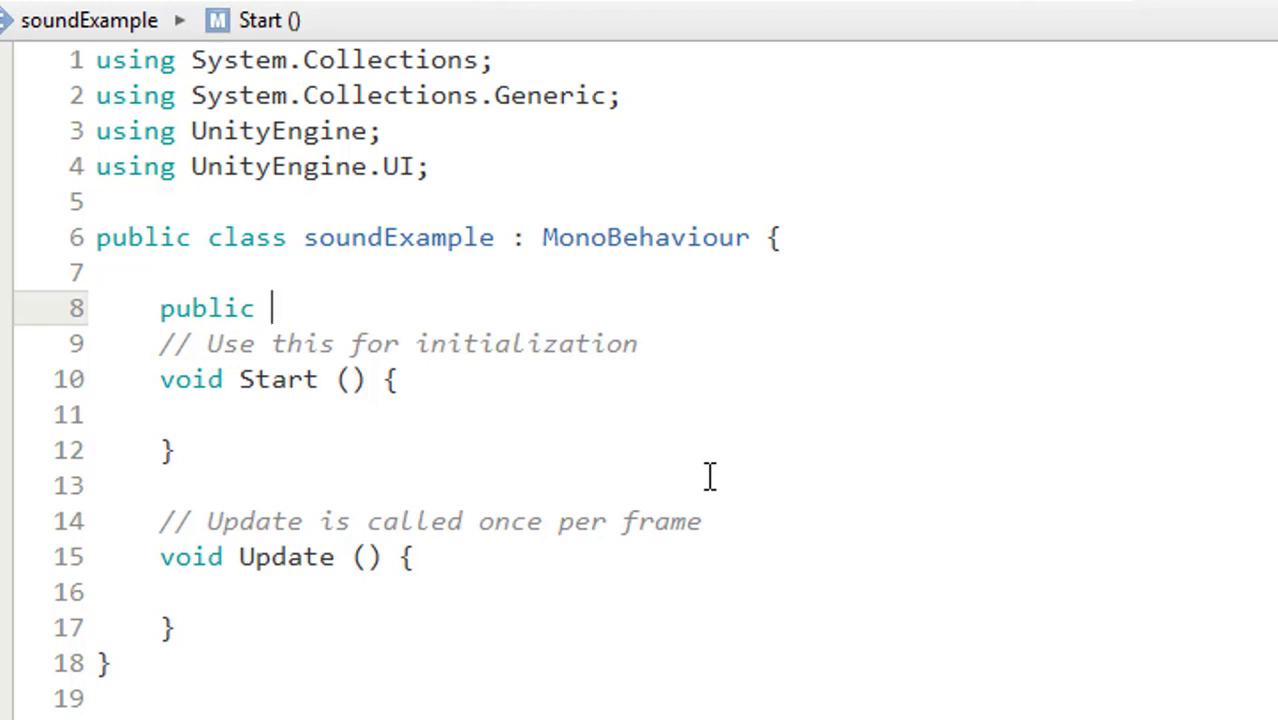
{"action": "type", "text": "audio"}
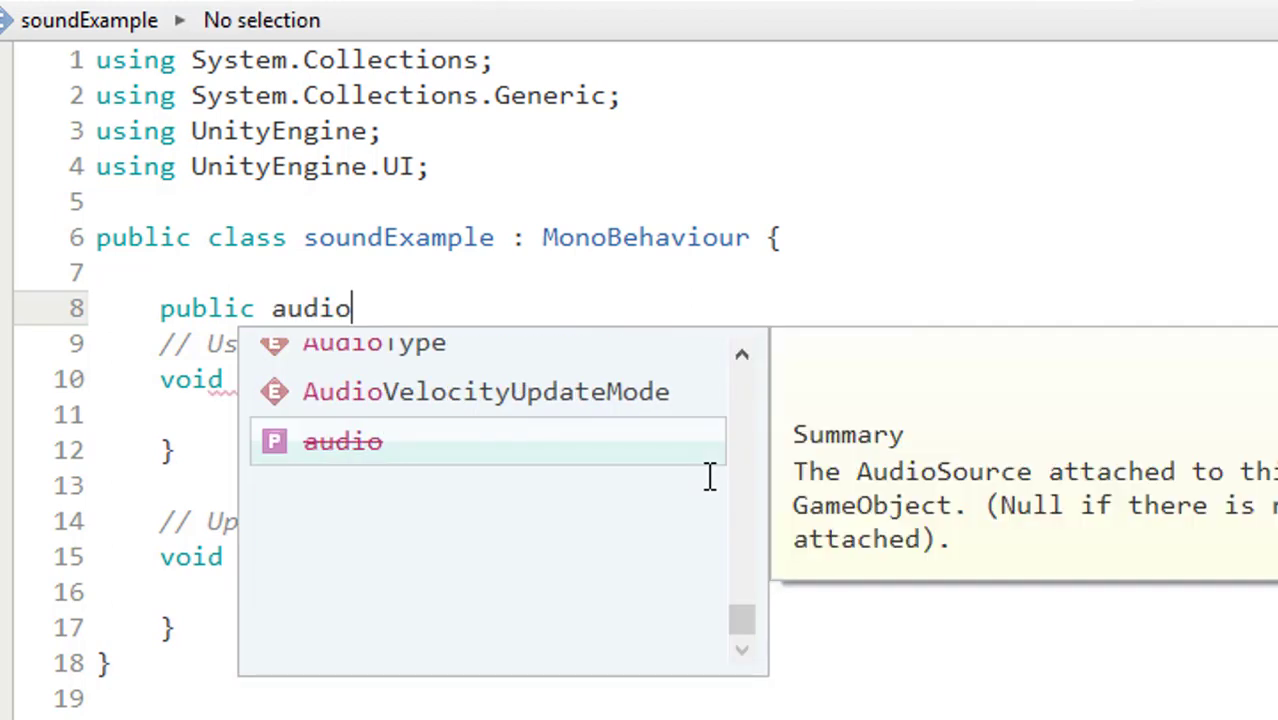
{"action": "type", "text": "clip"}
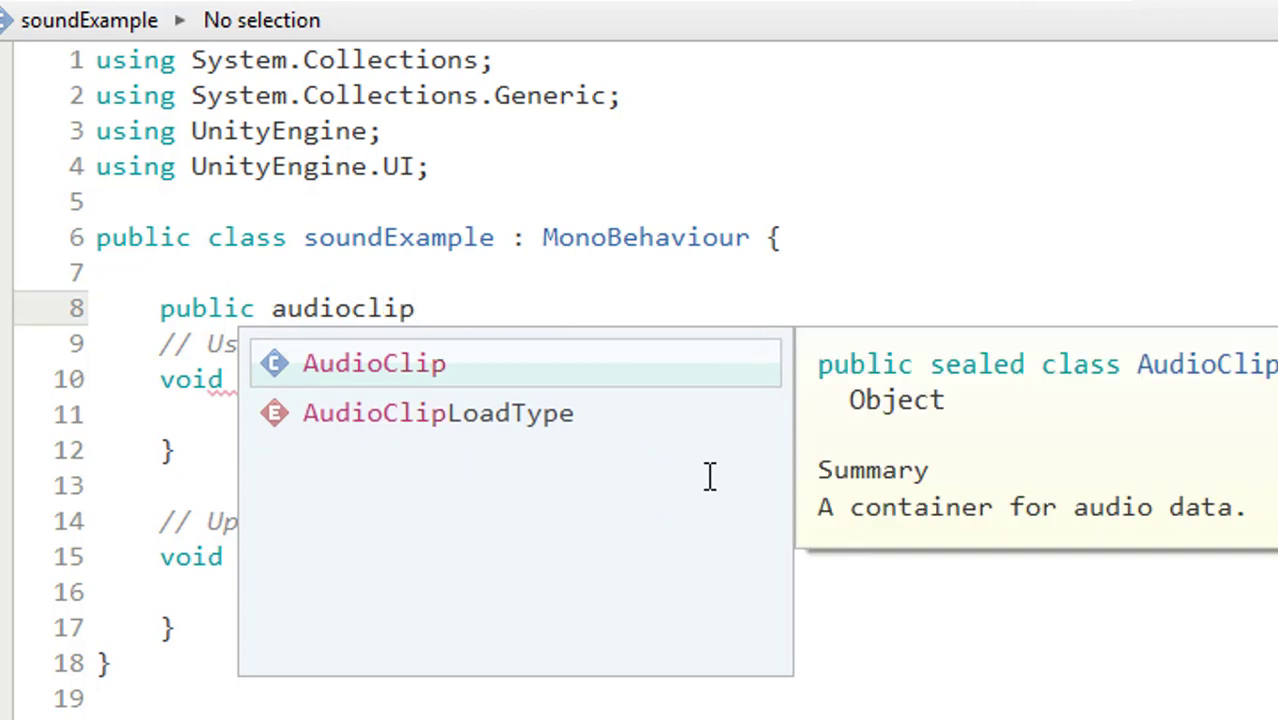
{"action": "key", "text": "Return"}
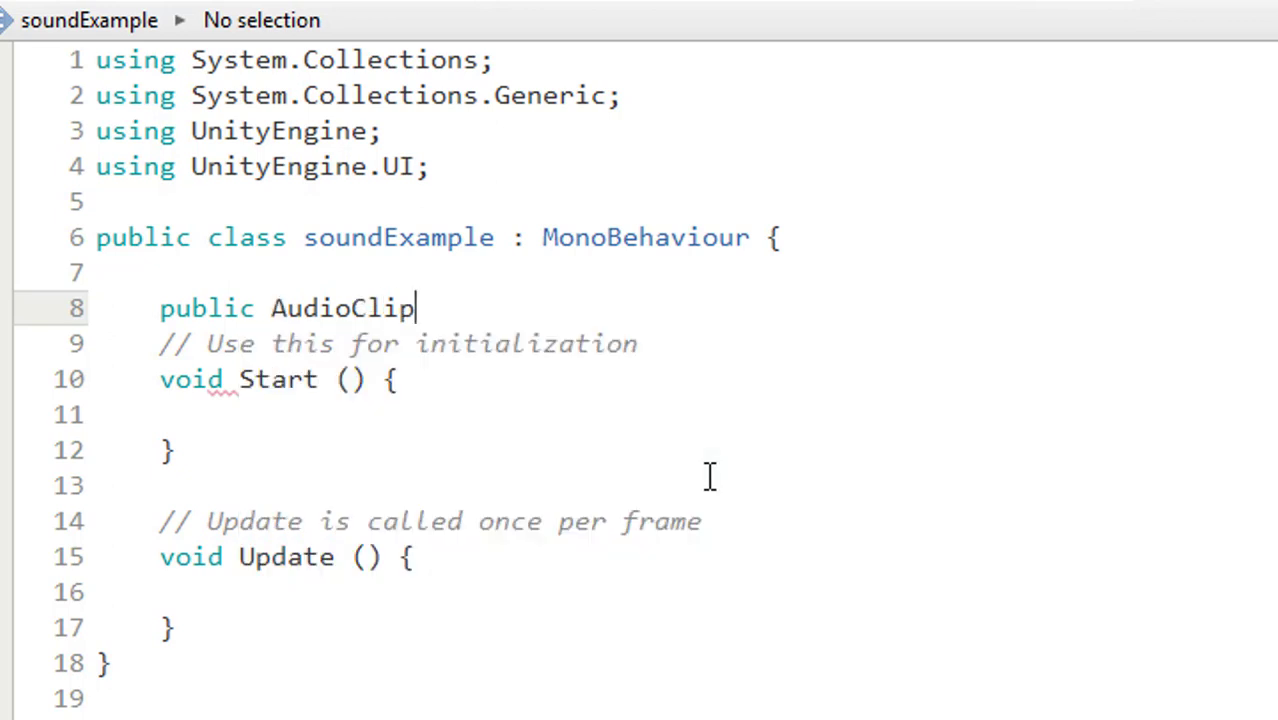
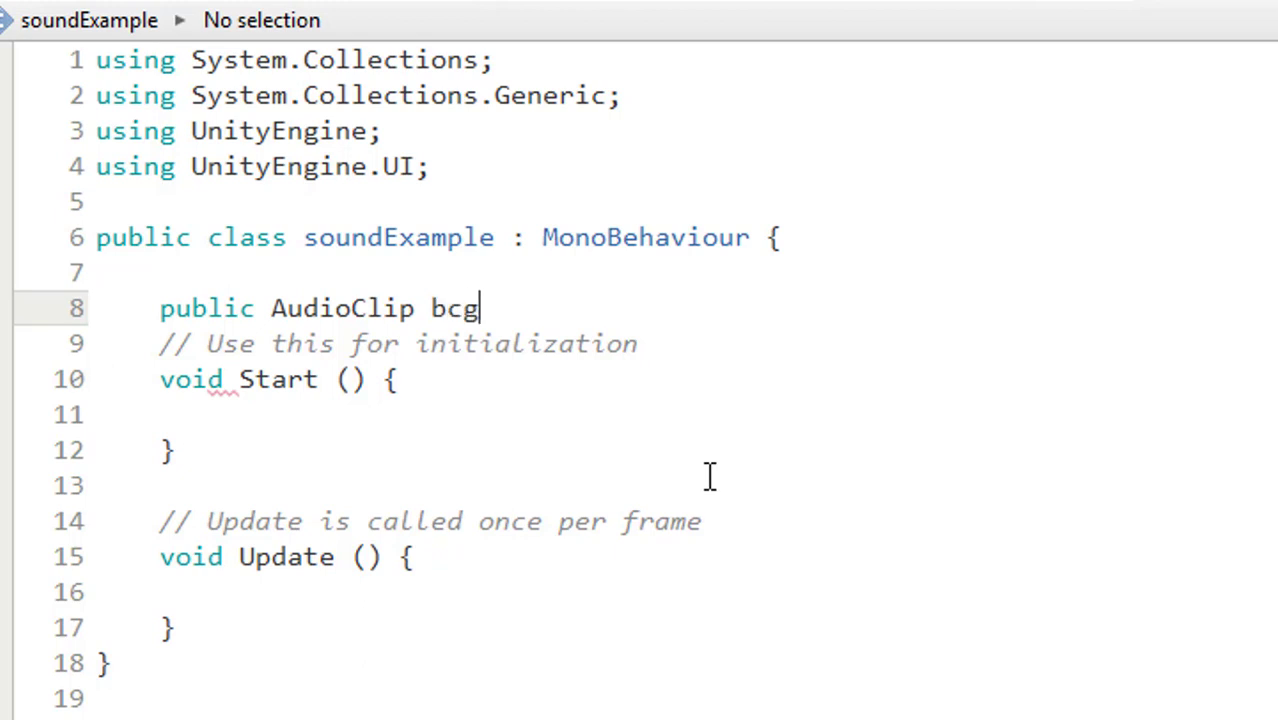
- Finish the 'public AudioClip bcgMusic;' field declaration and move to the Start method
{"action": "type", "text": "Musi"}
{"action": "type", "text": ";"}
{"action": "key", "text": "Left"}
{"action": "type", "text": "usi"}
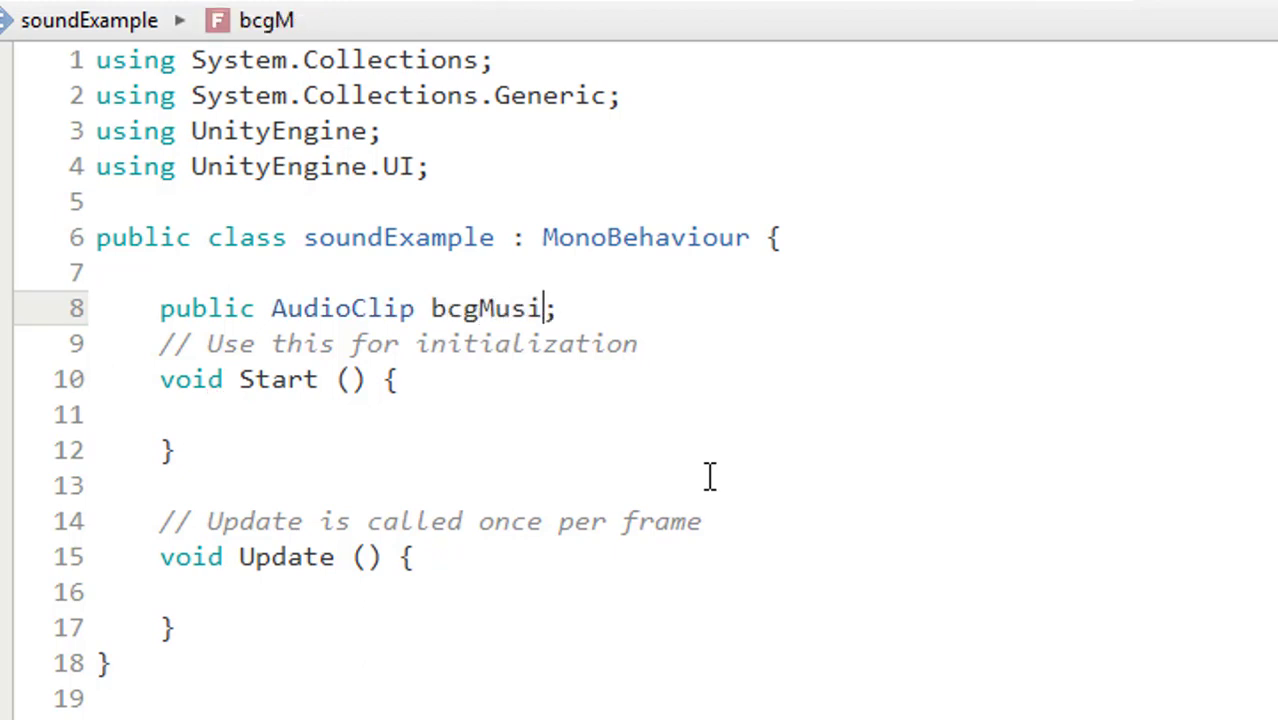
{"action": "type", "text": "c"}
{"action": "key", "text": "Down"}
{"action": "key", "text": "Down"}
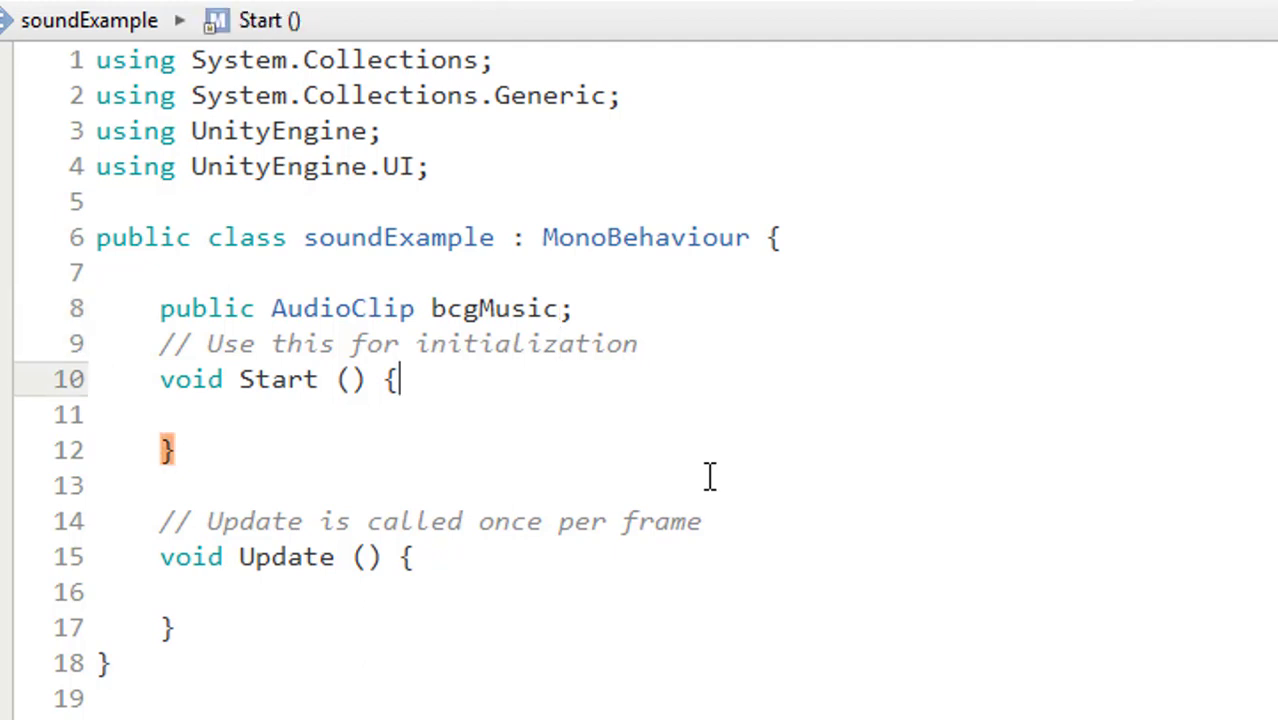
{"action": "key", "text": "Down"}
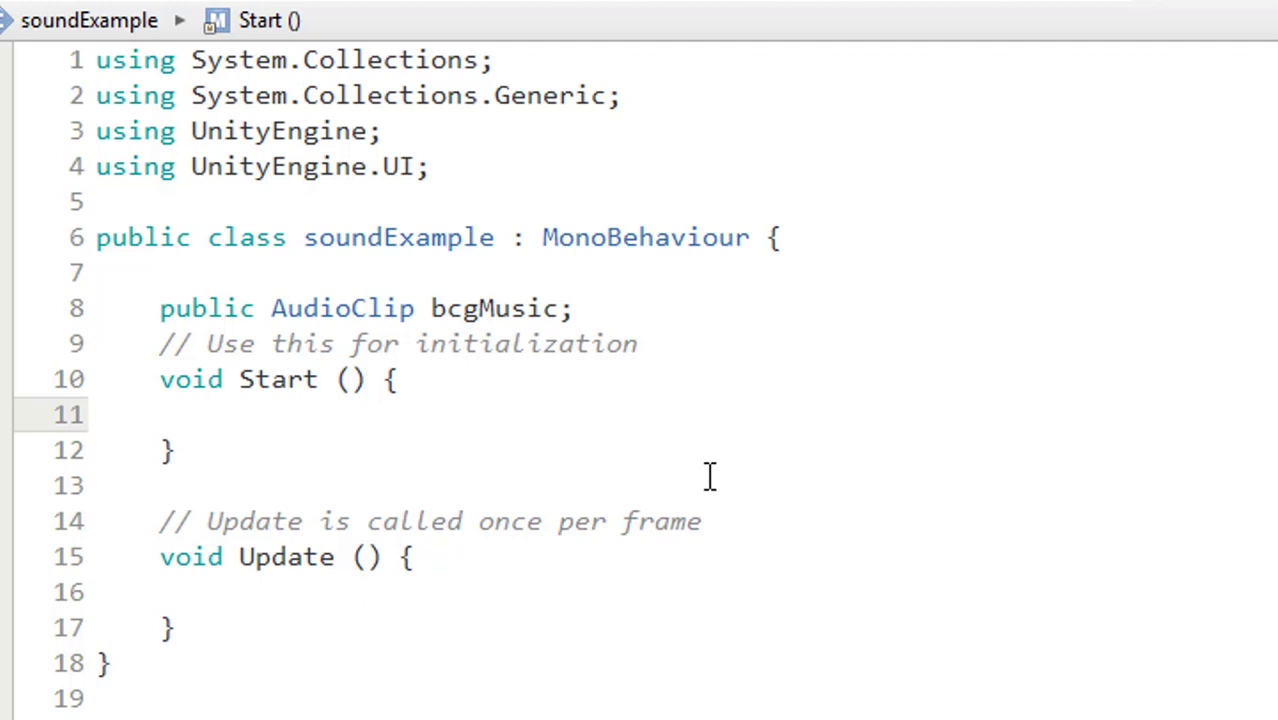
- In Start(), write AudioSource.PlayClipAtPoint(bcgMusic, transform.position); using autocomplete
{"action": "type", "text": "au"}
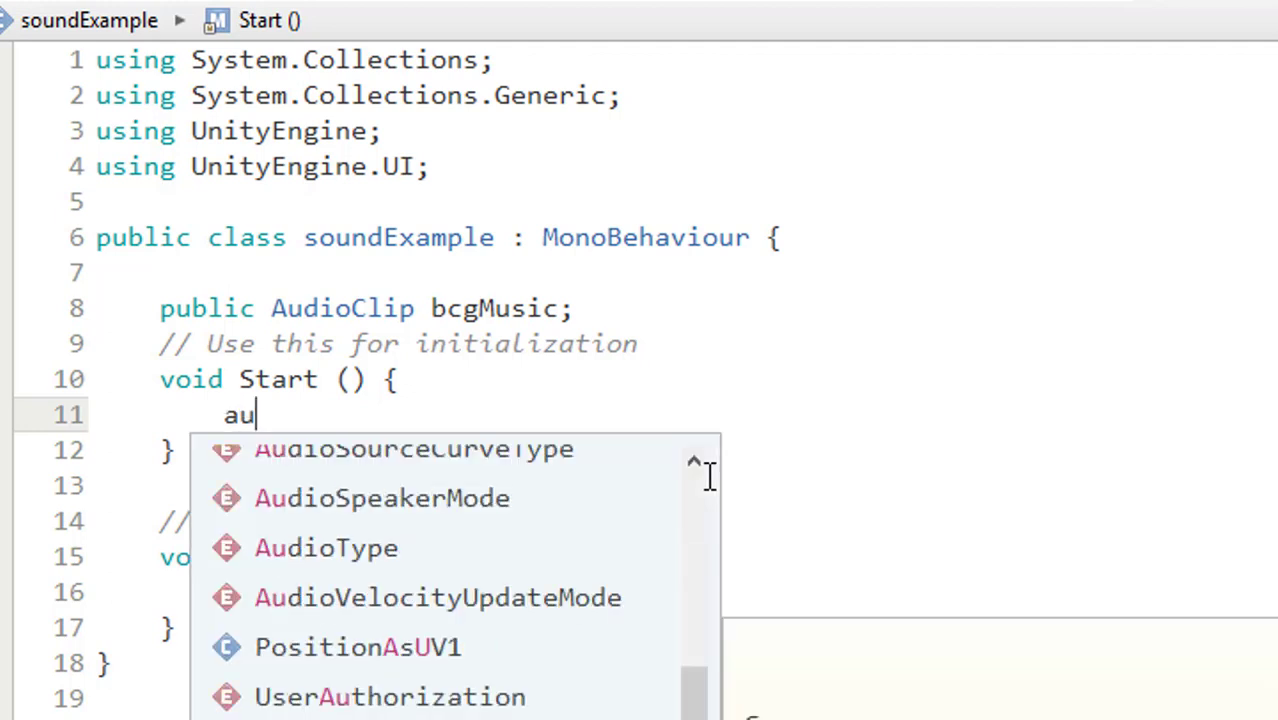
{"action": "type", "text": "dioSou"}
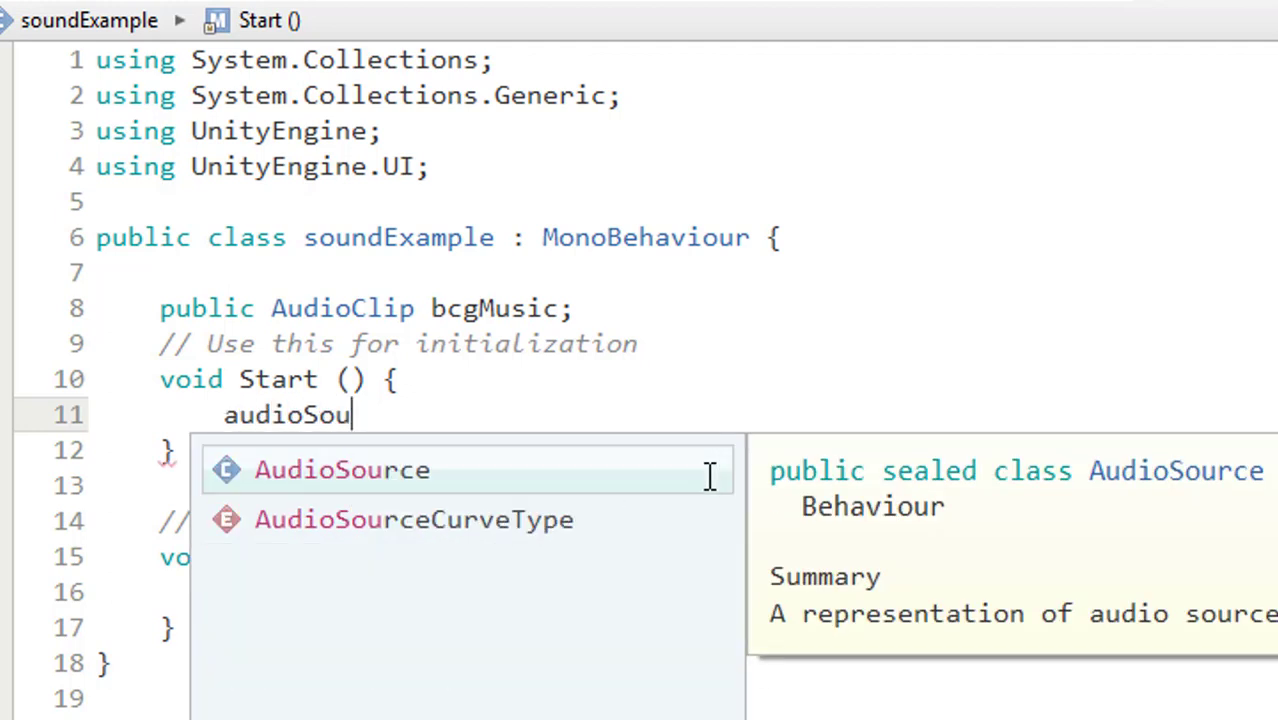
{"action": "type", "text": "rce"}
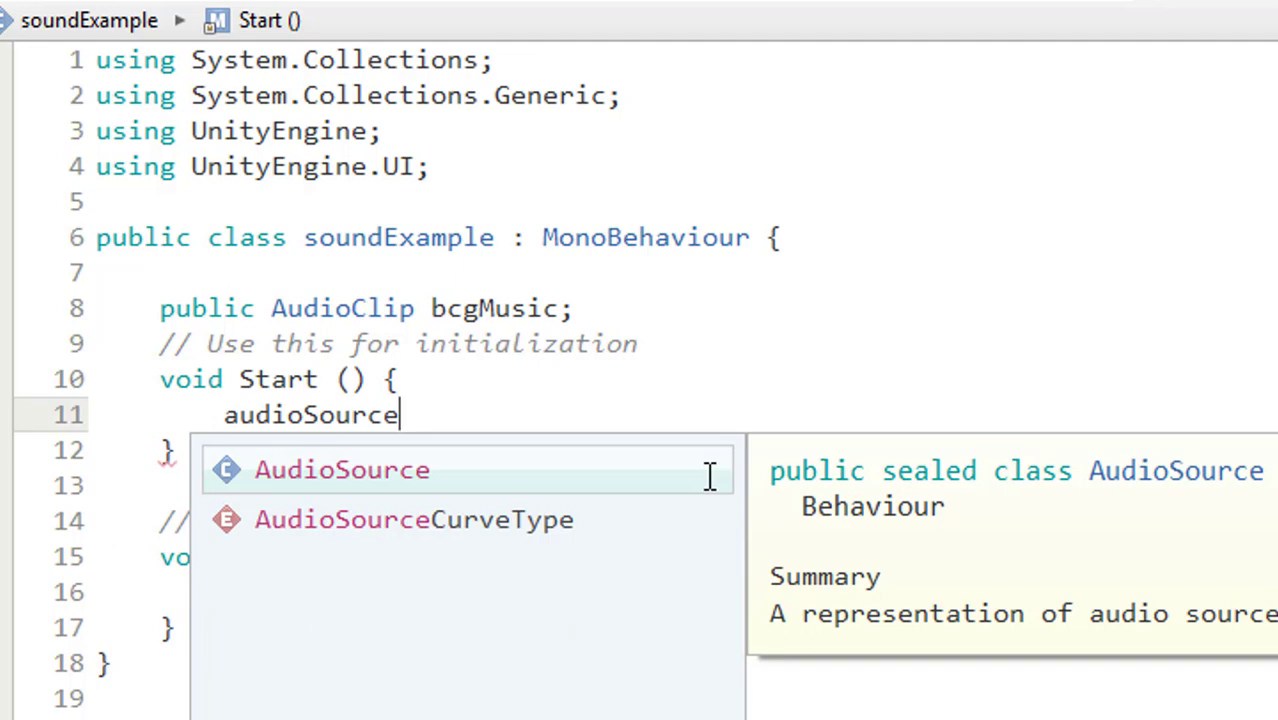
{"action": "key", "text": "Return"}
{"action": "type", "text": "."}
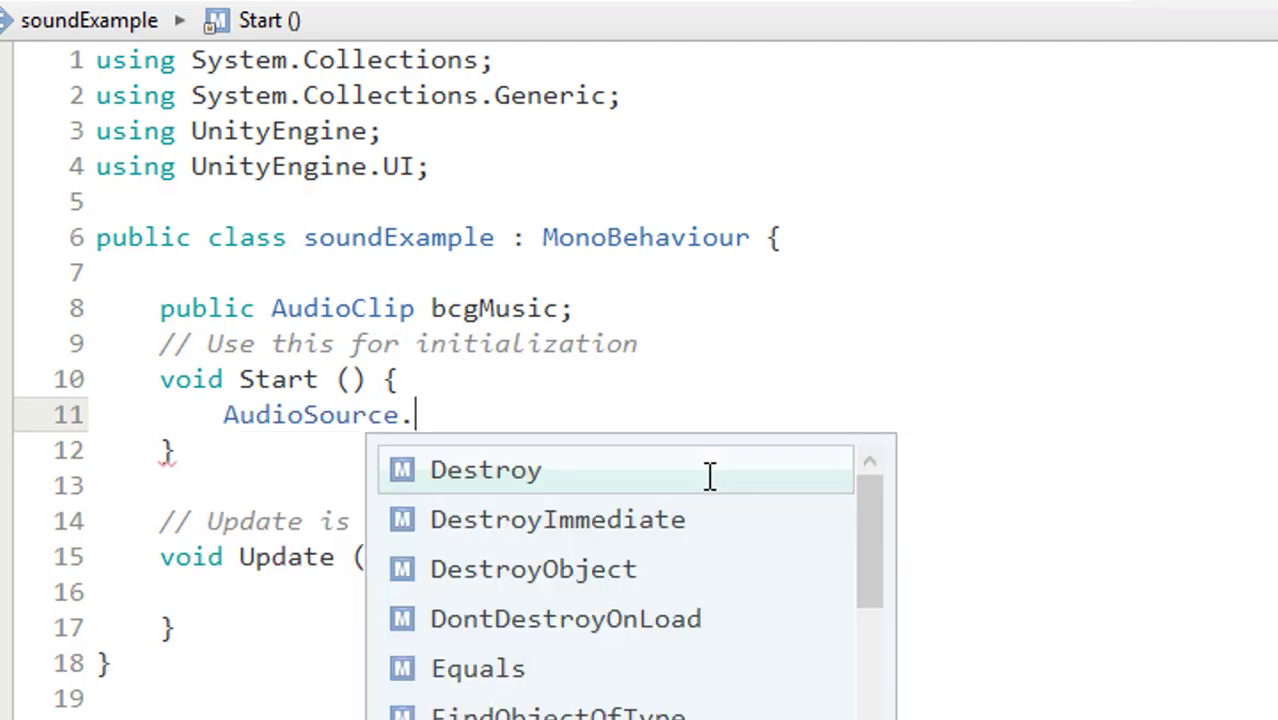
{"action": "type", "text": "pl"}
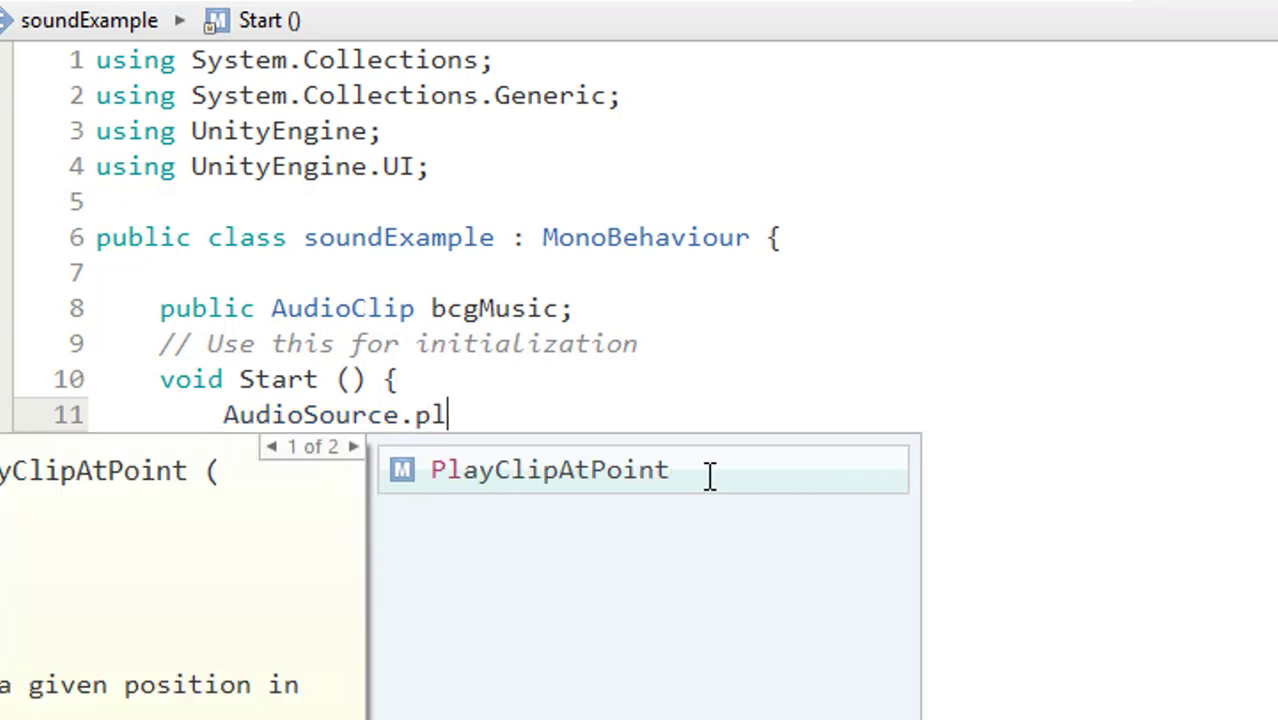
{"action": "type", "text": "ay"}
{"action": "key", "text": "Return"}
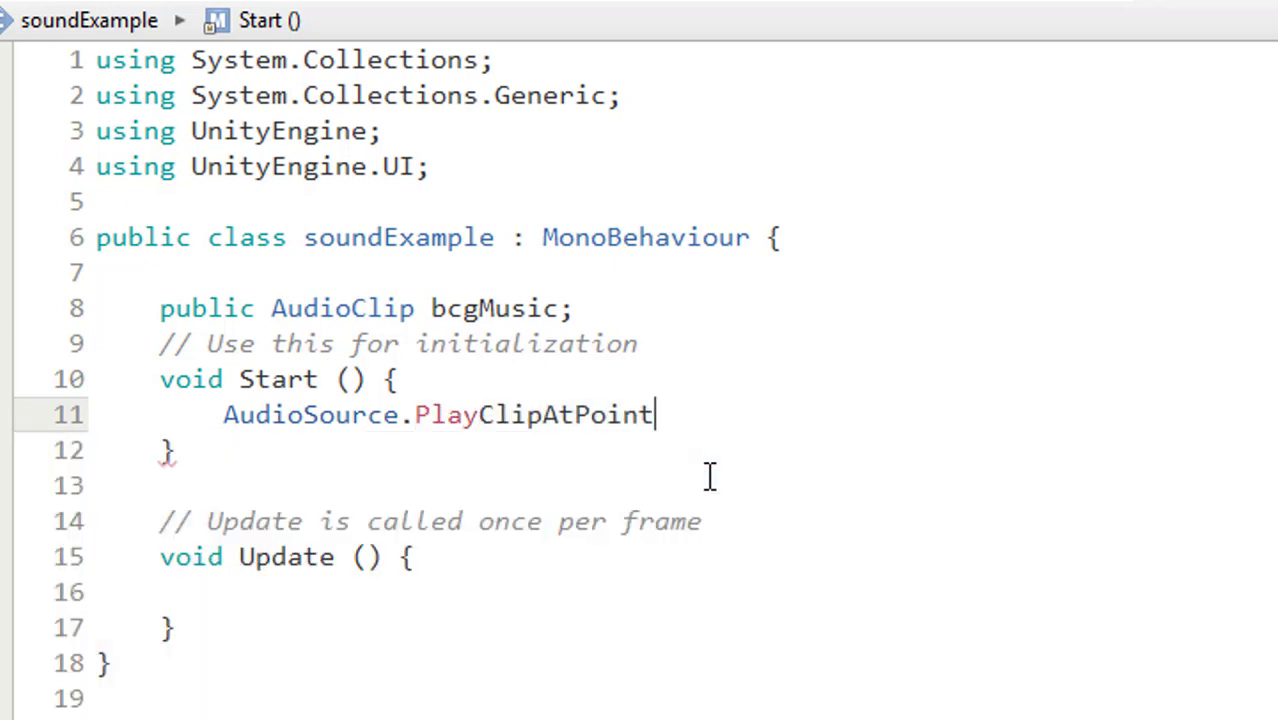
{"action": "type", "text": "("}
{"action": "key", "text": "Escape"}
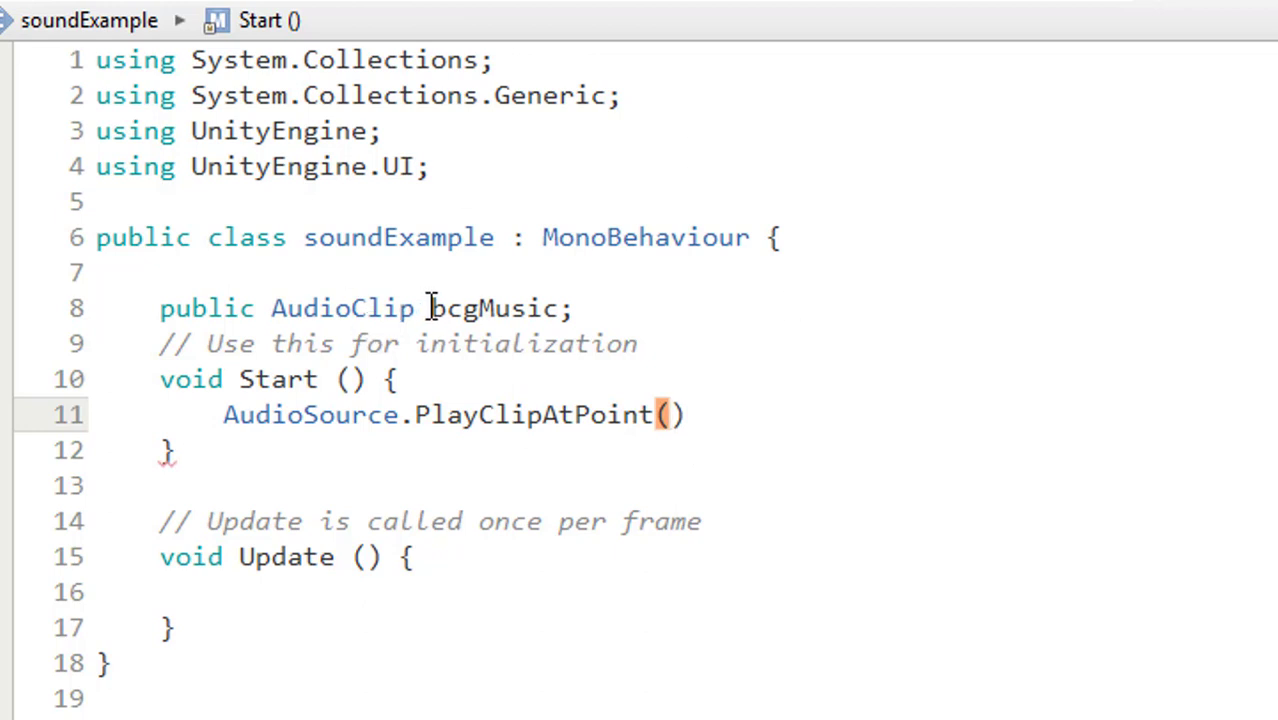
{"action": "left_click_drag", "start_coordinate": [432, 308], "coordinate": [570, 312]}
{"action": "key", "text": "ctrl+c"}
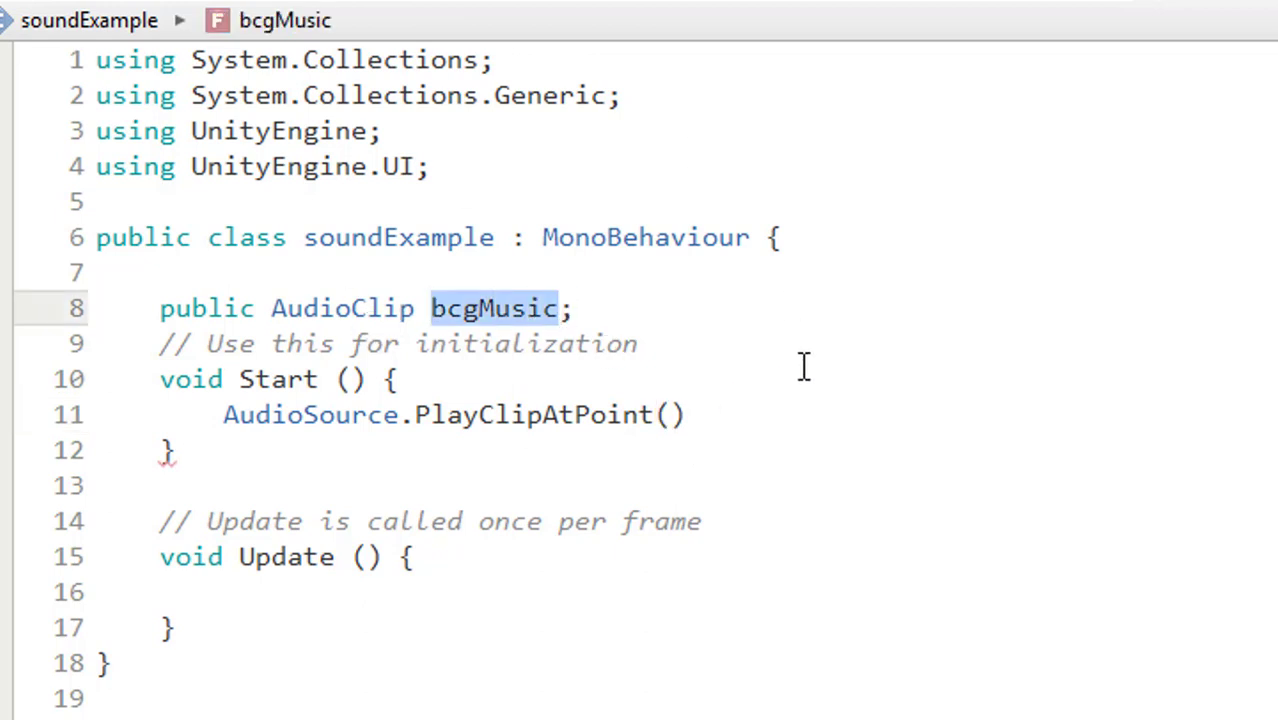
{"action": "left_click", "coordinate": [672, 415]}
{"action": "key", "text": "ctrl+v"}
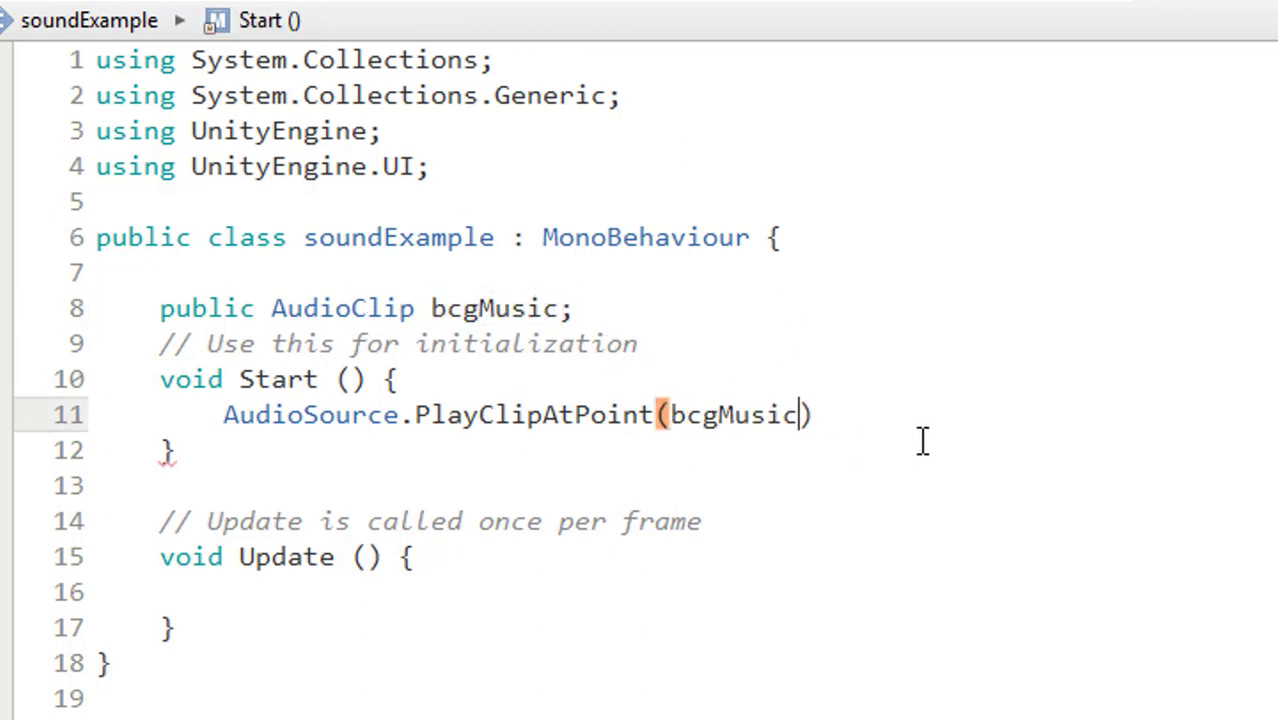
{"action": "type", "text": ","}
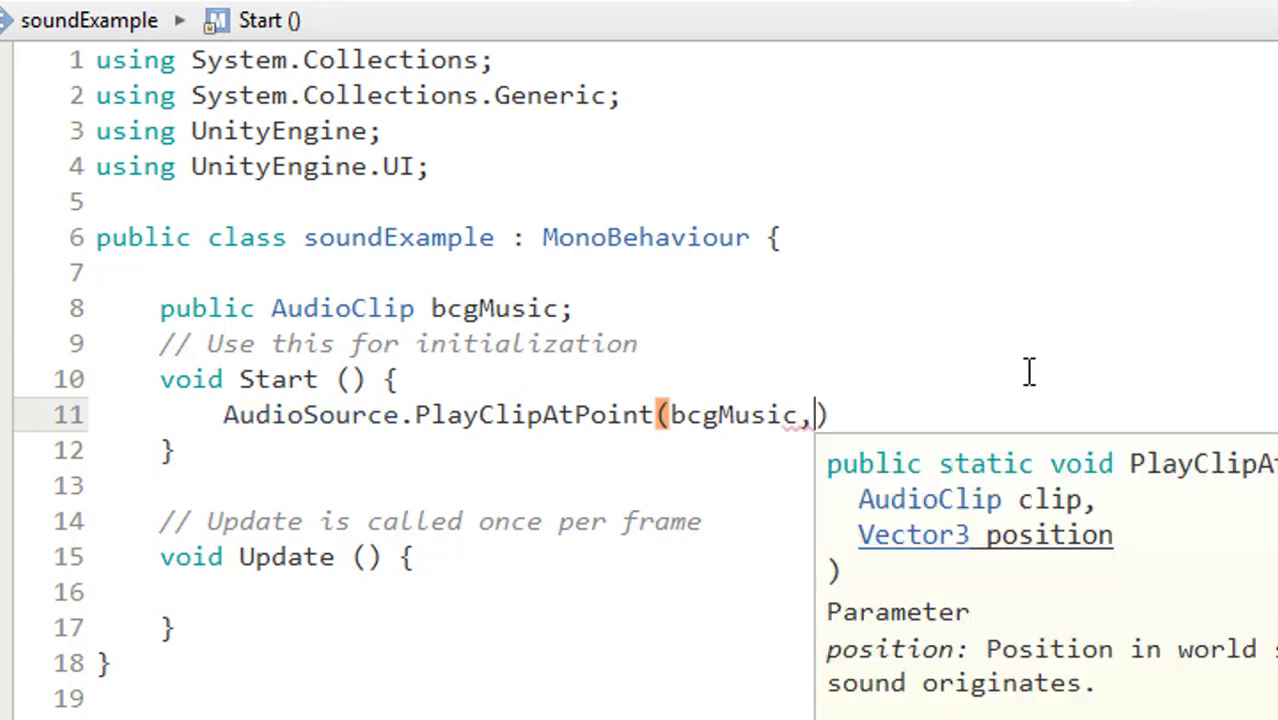
{"action": "key", "text": "Escape"}
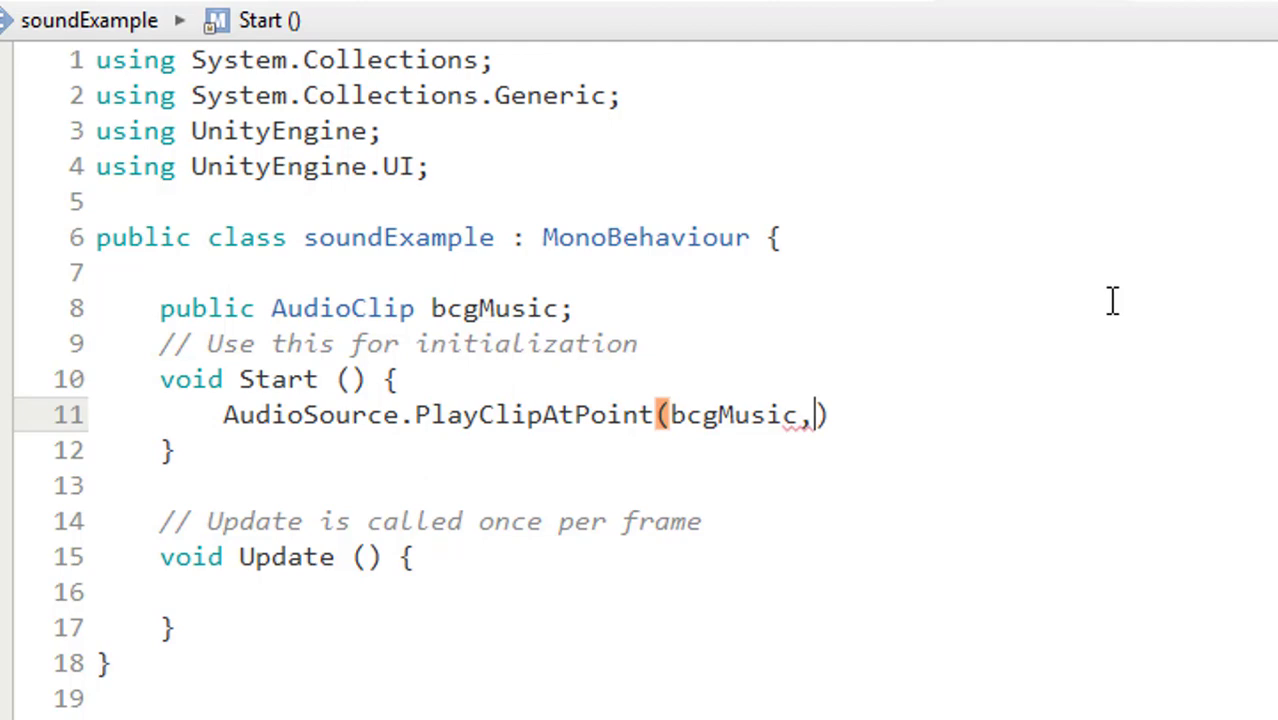
{"action": "type", "text": "tran"}
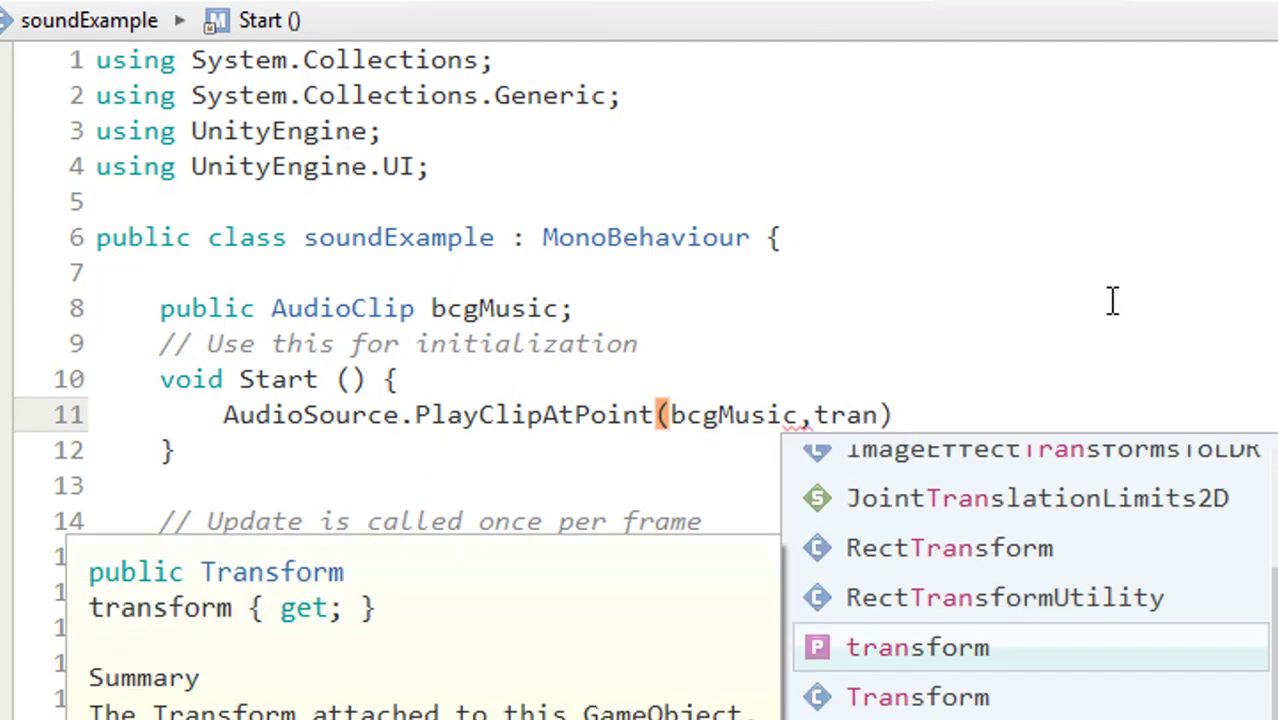
{"action": "type", "text": "sform"}
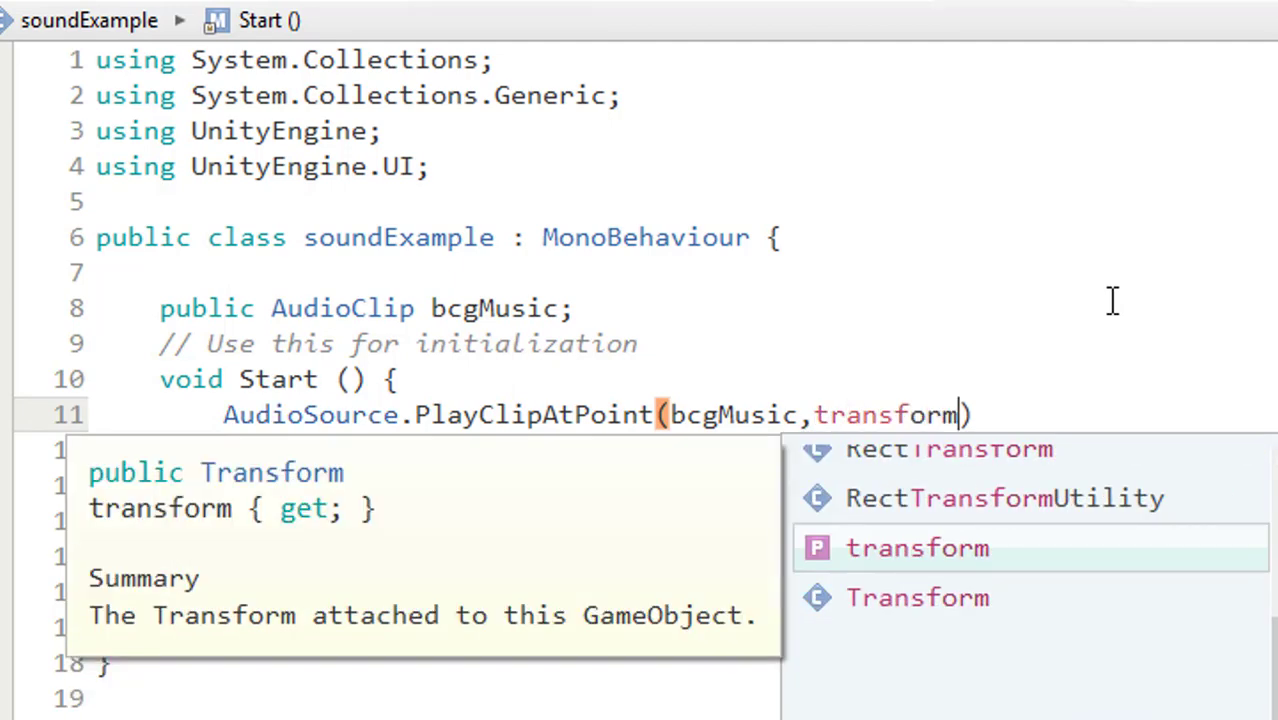
{"action": "type", "text": "."}
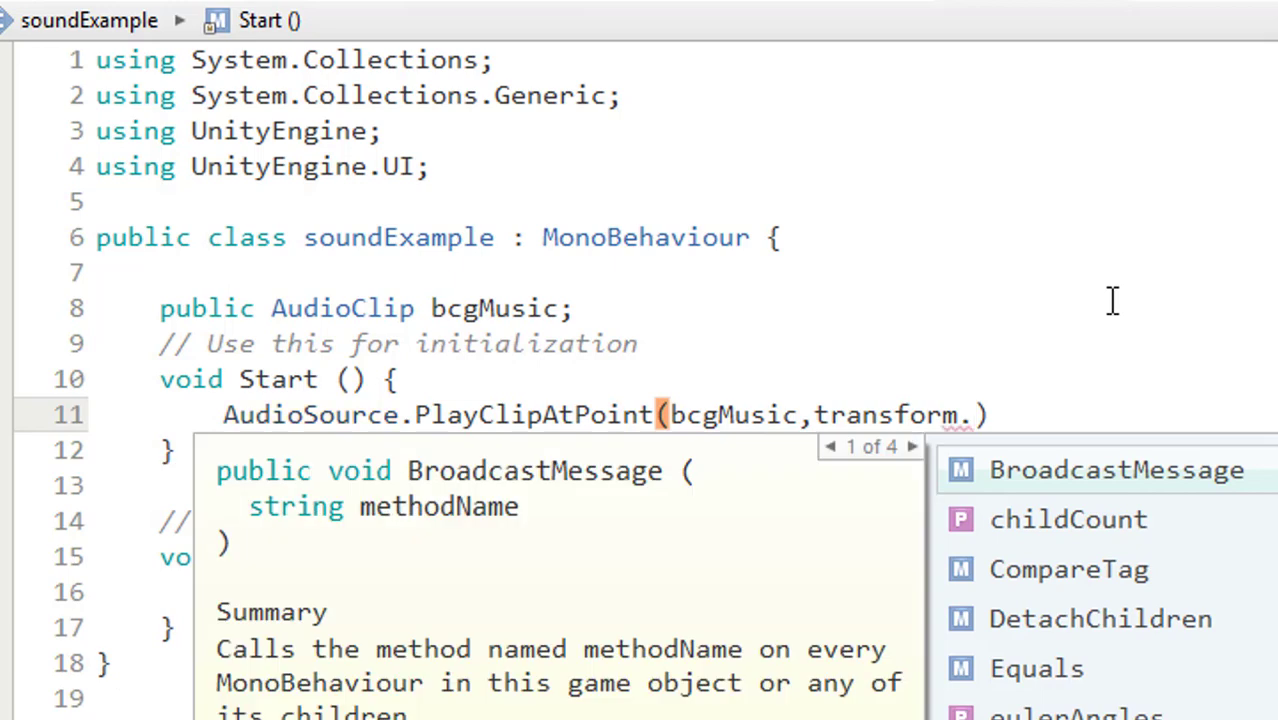
{"action": "type", "text": "position"}
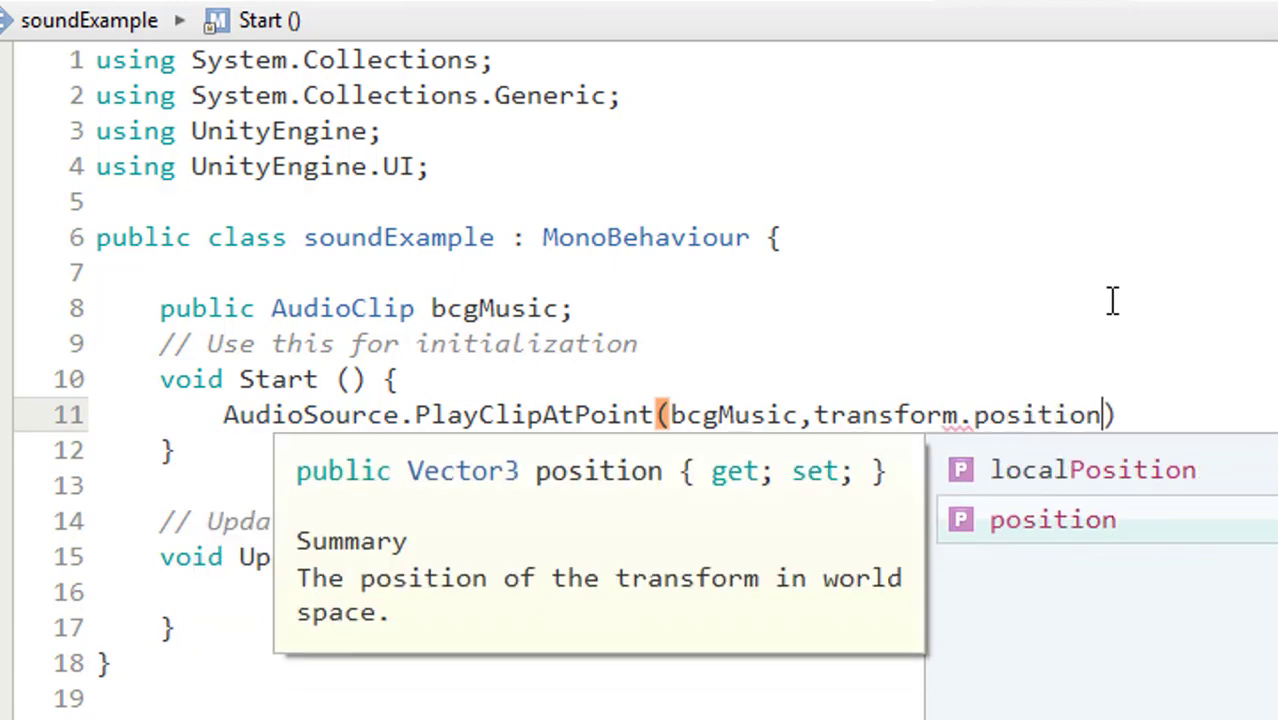
{"action": "type", "text": ")"}
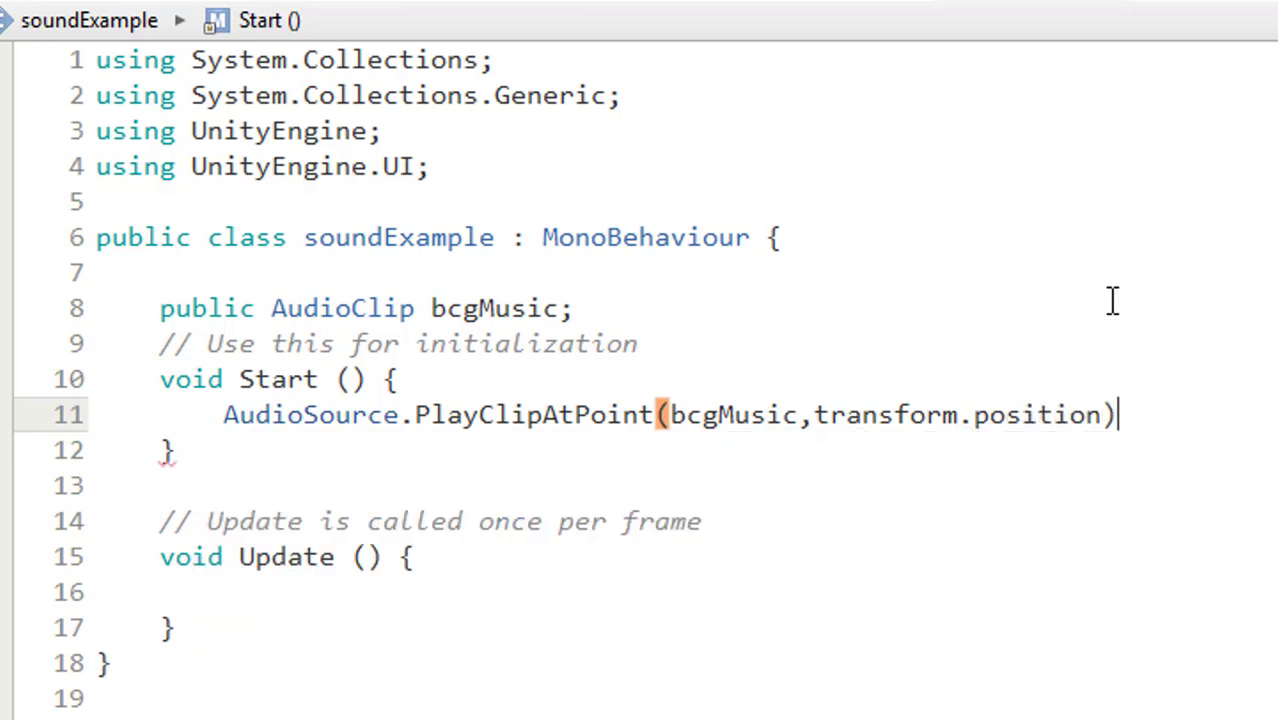
{"action": "type", "text": ";"}
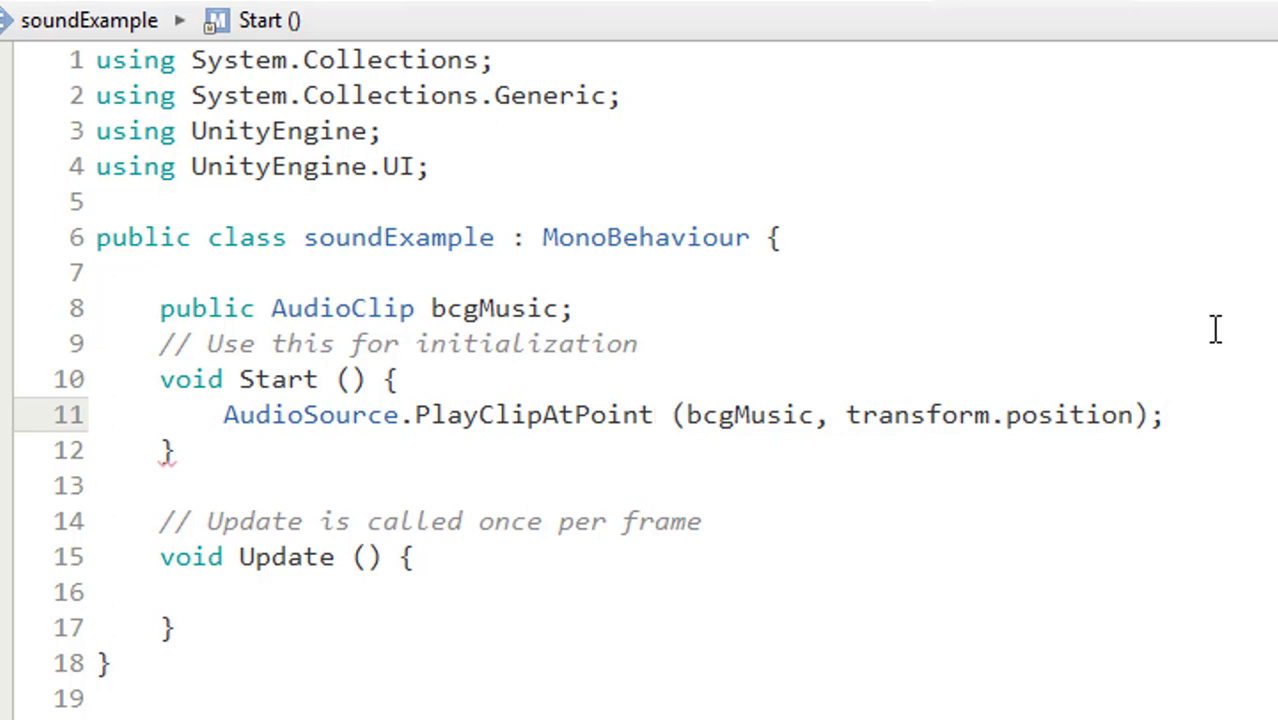
- Review the script by highlighting the AudioClip bcgMusic field and the AudioSource.PlayClipAtPoint line
{"action": "left_click", "coordinate": [600, 438]}
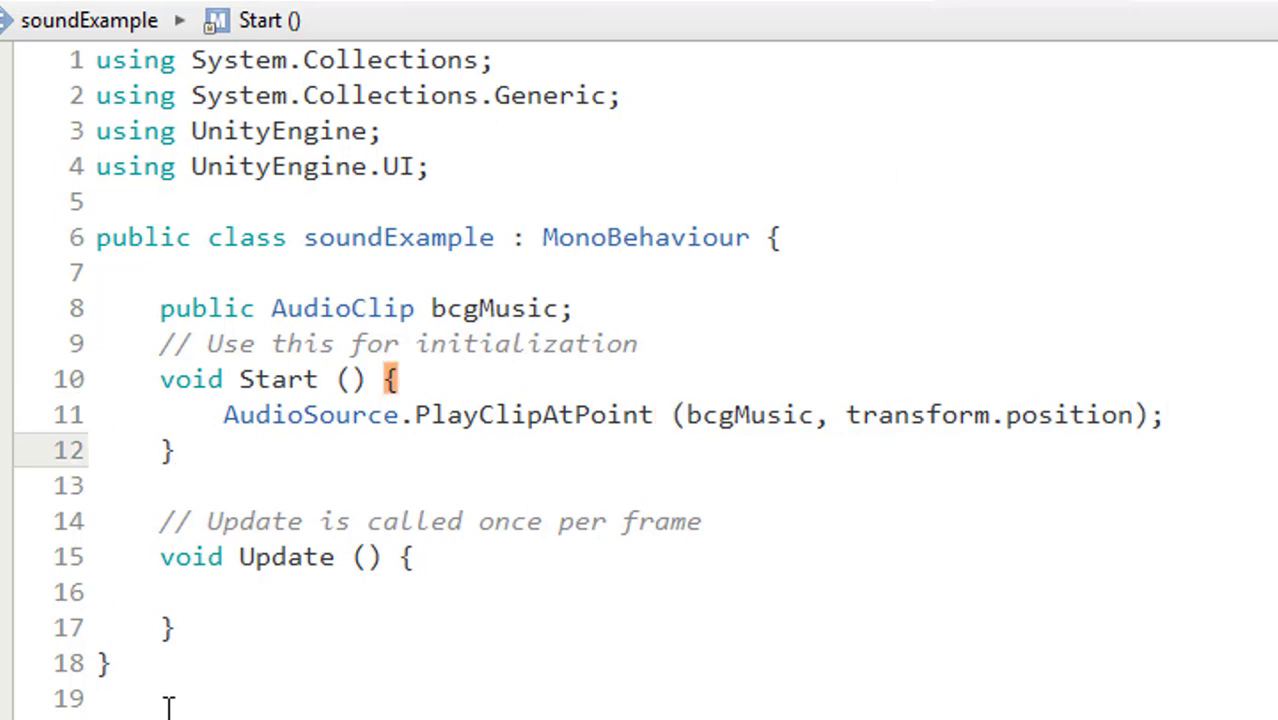
{"action": "left_click_drag", "start_coordinate": [163, 700], "coordinate": [56, 50]}
{"action": "left_click", "coordinate": [388, 695]}
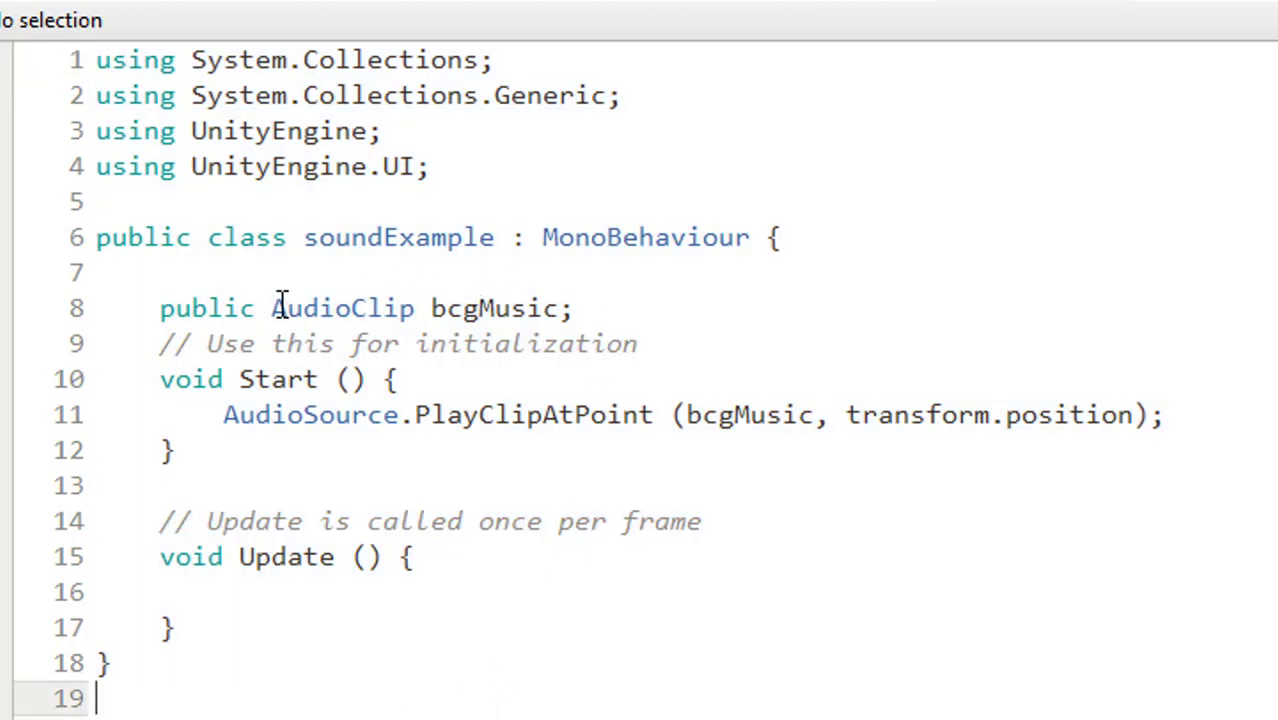
{"action": "left_click_drag", "start_coordinate": [272, 308], "coordinate": [430, 308]}
{"action": "left_click", "coordinate": [221, 415]}
{"action": "left_click_drag", "start_coordinate": [222, 415], "coordinate": [398, 415]}
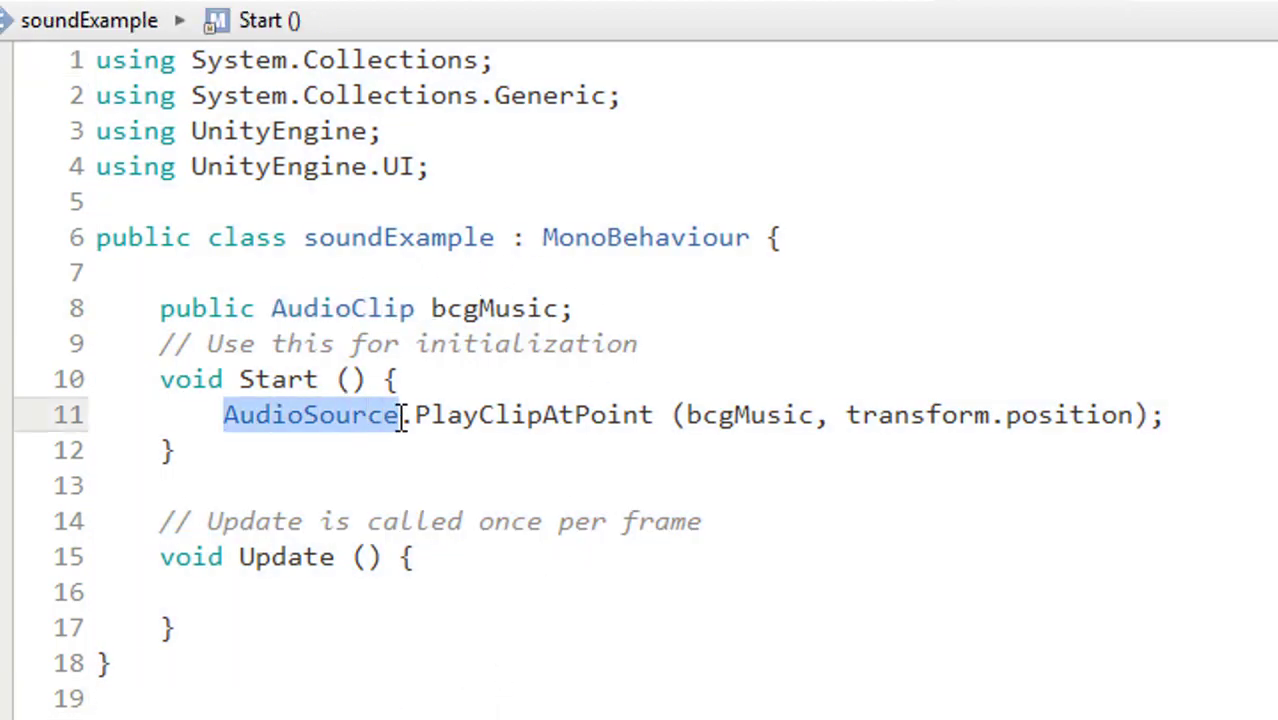
{"action": "left_click_drag", "start_coordinate": [572, 310], "coordinate": [152, 318]}
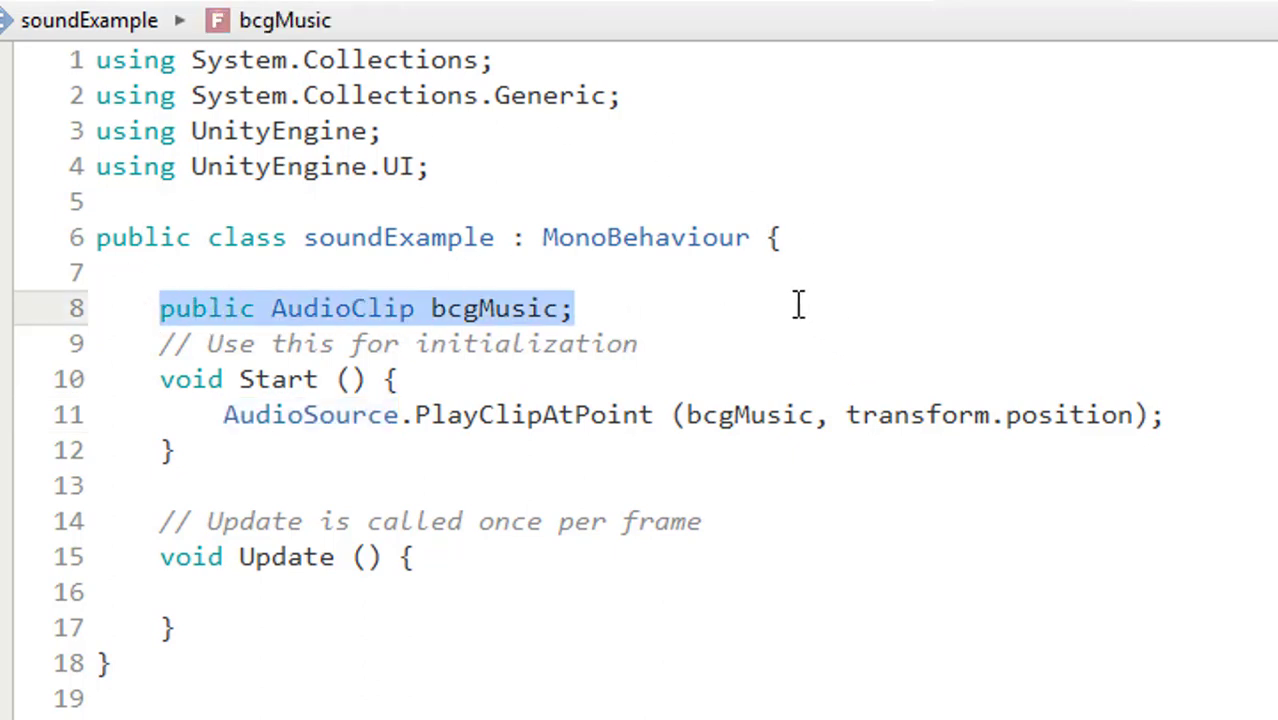
{"action": "left_click", "coordinate": [800, 343]}
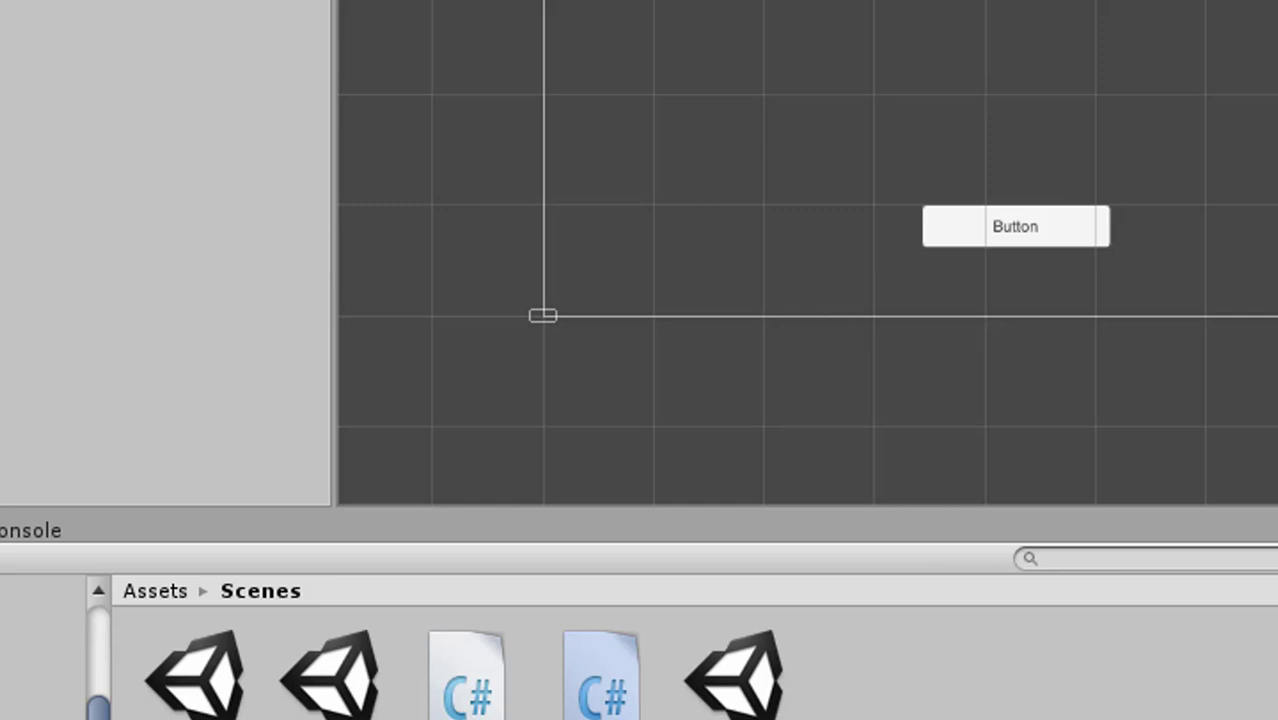
- Create an empty GameObject in the Hierarchy and rename it soundManager
{"action": "left_click", "coordinate": [166, 132]}
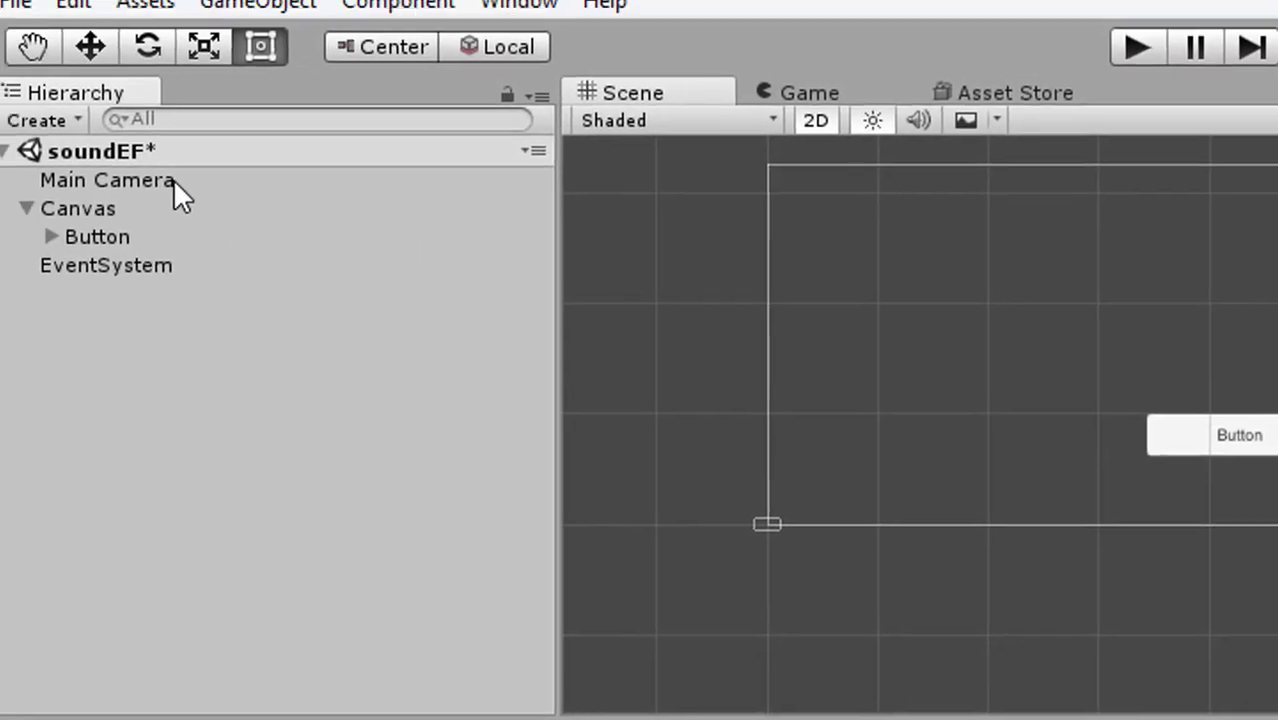
{"action": "left_click", "coordinate": [187, 193]}
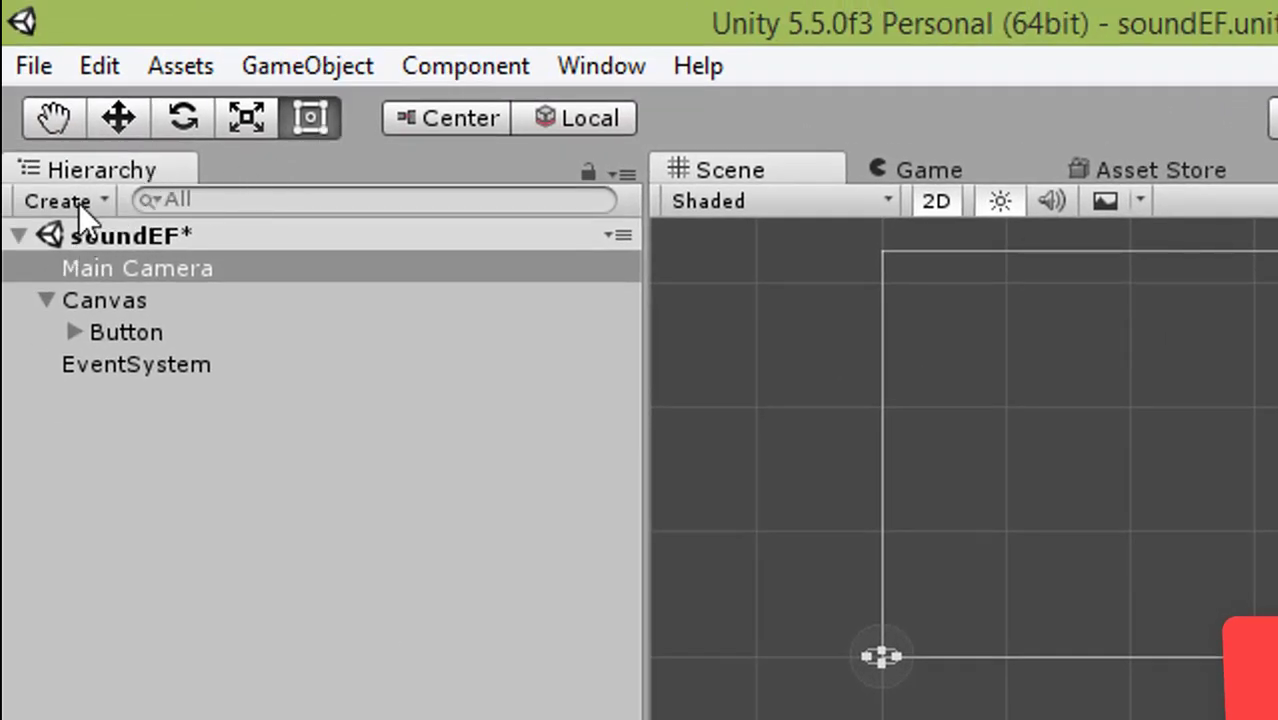
{"action": "left_click", "coordinate": [79, 203]}
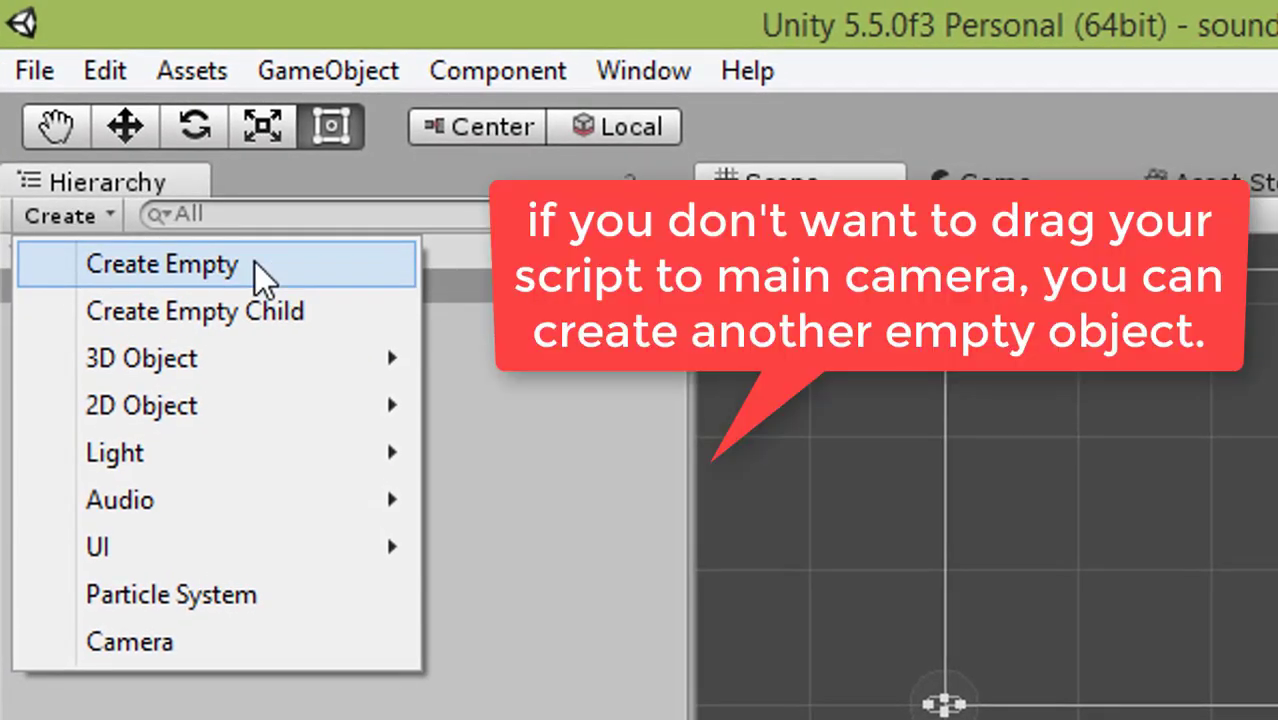
{"action": "left_click", "coordinate": [255, 262]}
{"action": "right_click", "coordinate": [111, 424]}
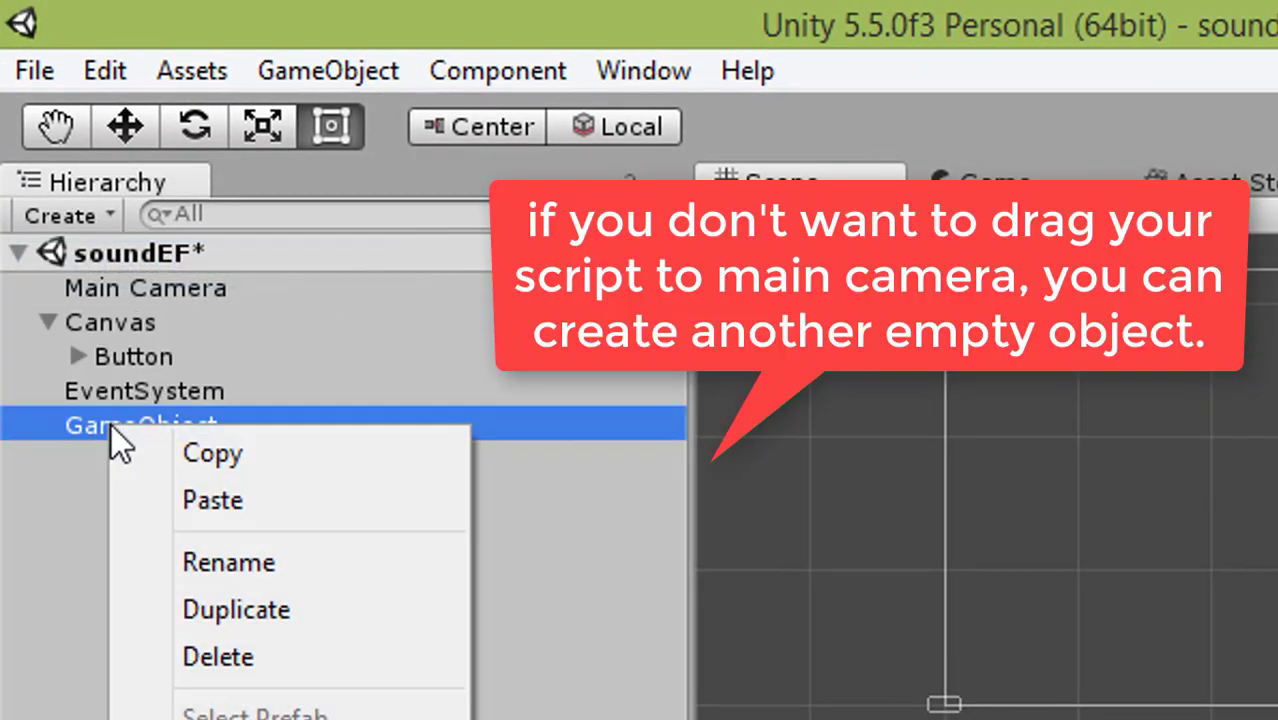
{"action": "left_click", "coordinate": [311, 566]}
{"action": "type", "text": "so"}
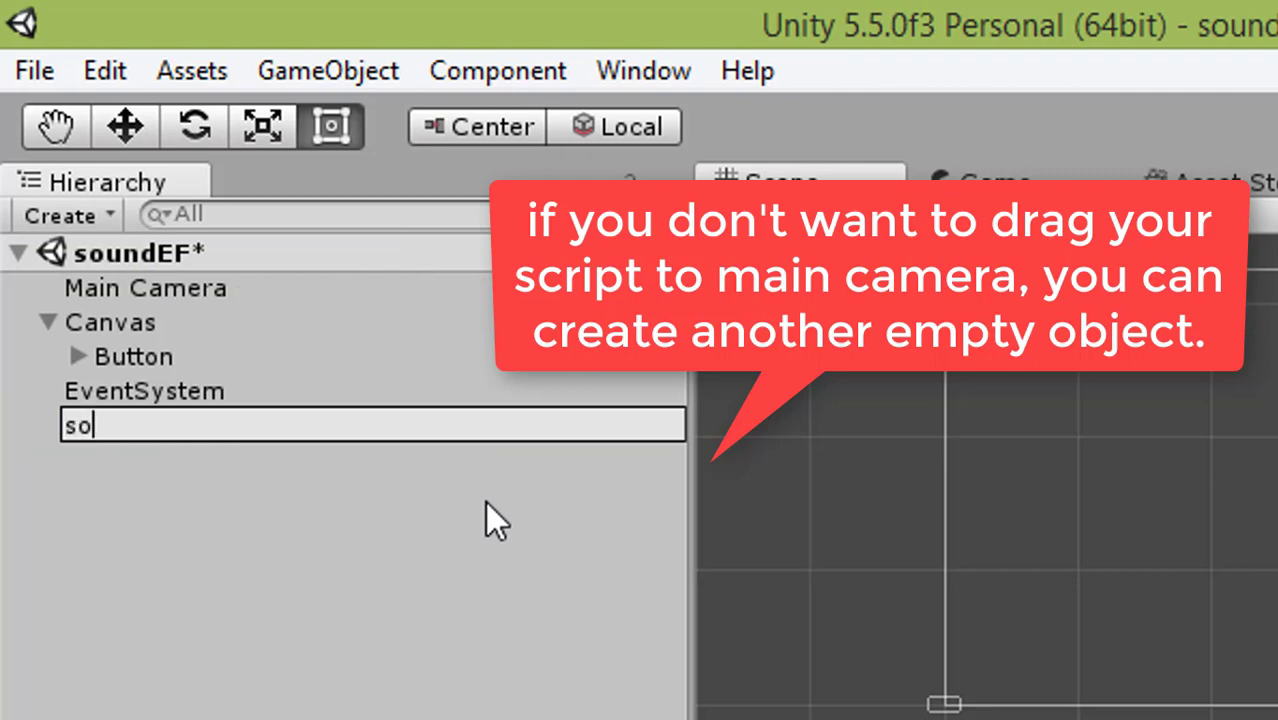
{"action": "type", "text": "undMan"}
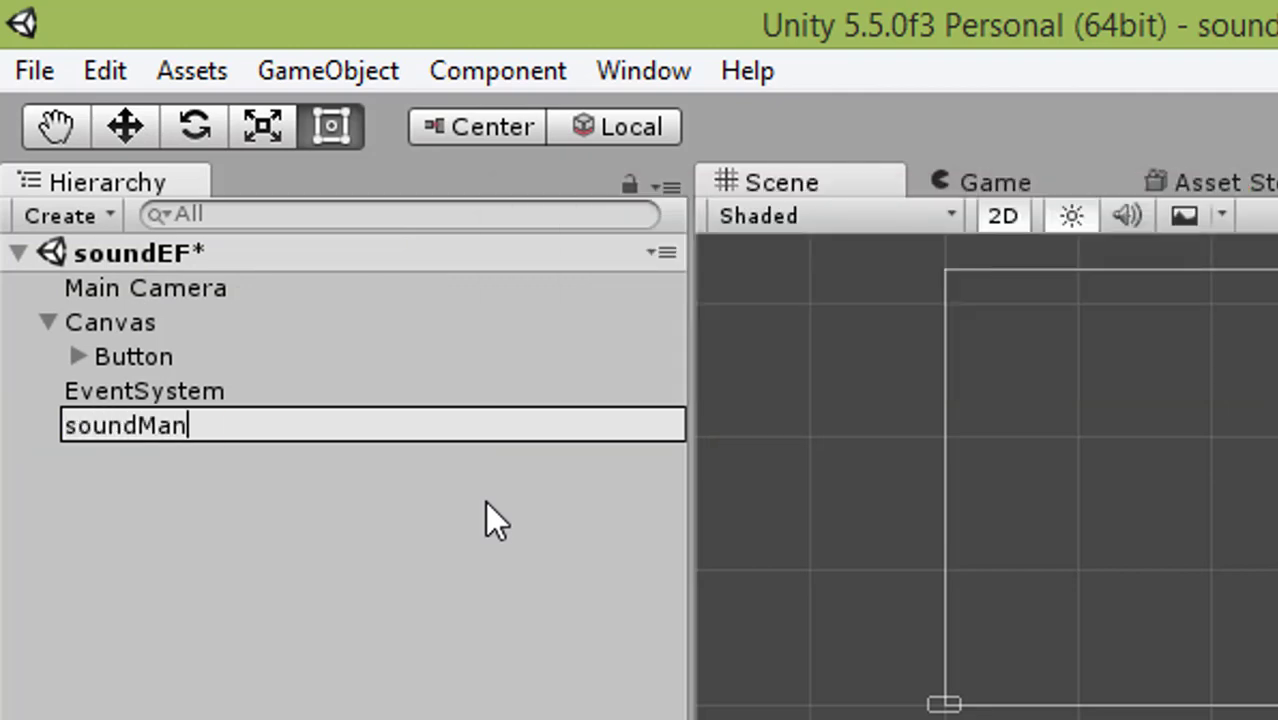
{"action": "type", "text": "ager"}
{"action": "key", "text": "Return"}
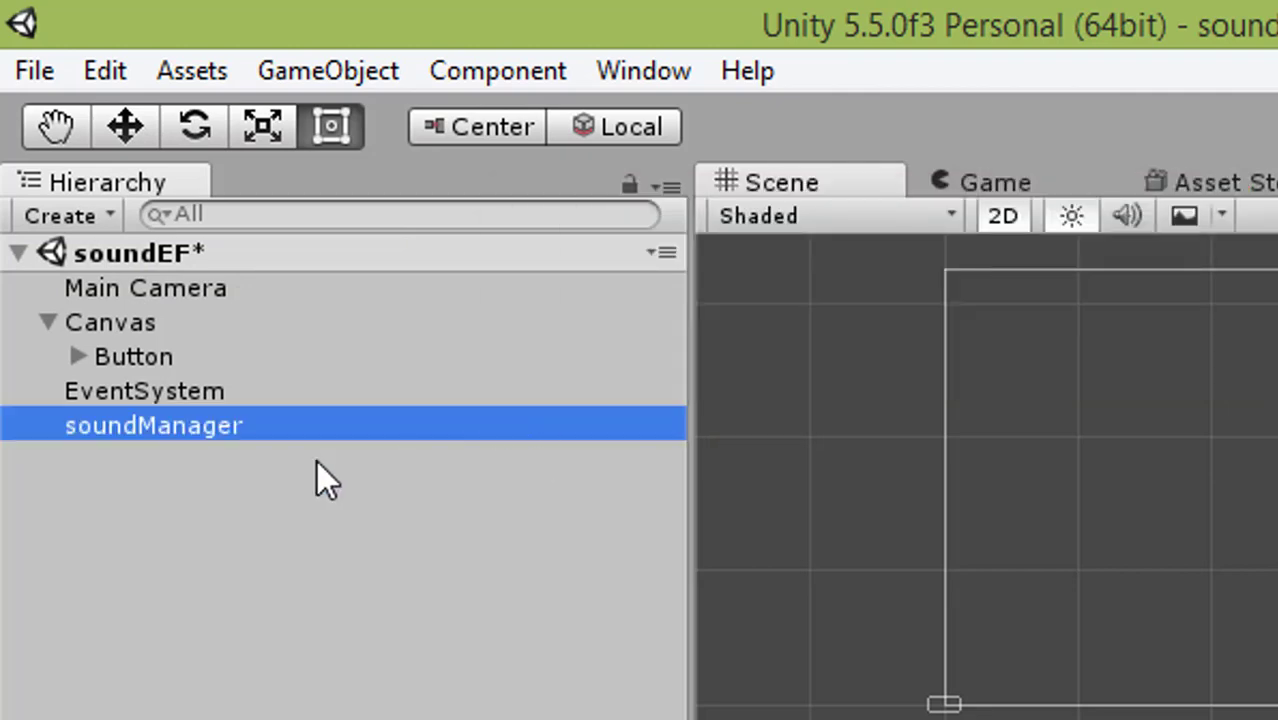
{"action": "double_click", "coordinate": [298, 437]}
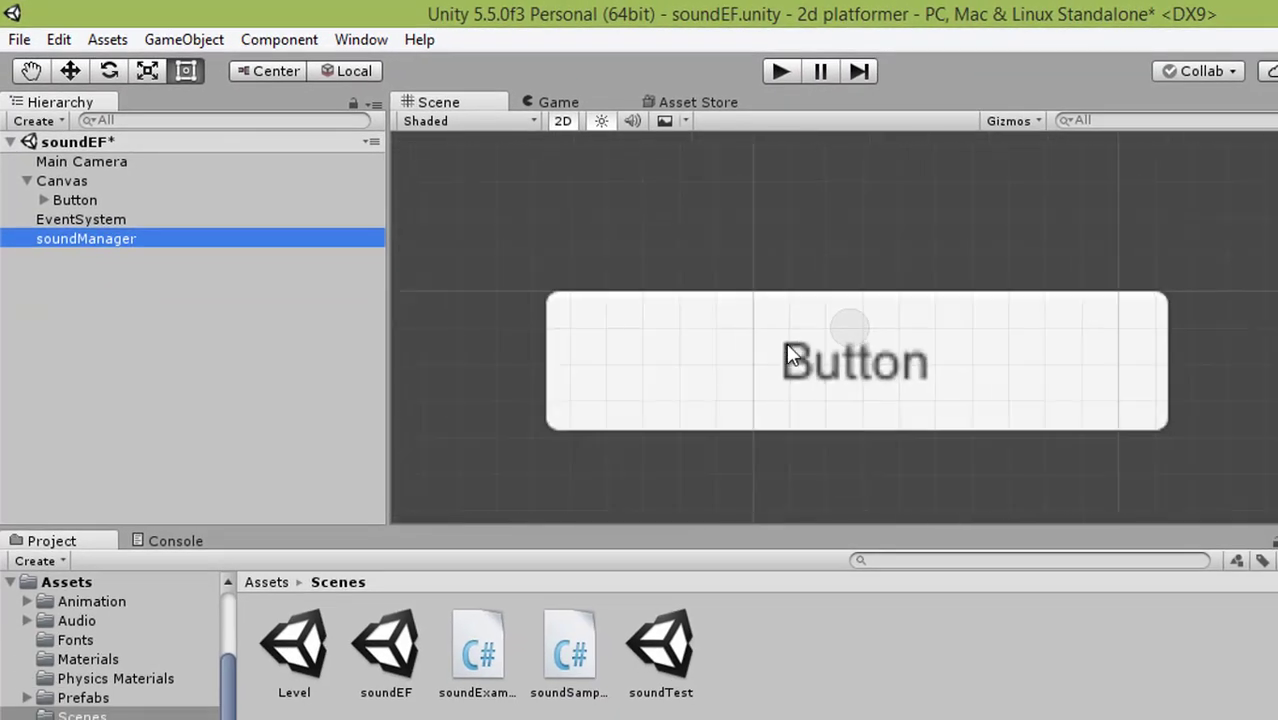
{"action": "double_click", "coordinate": [81, 161]}
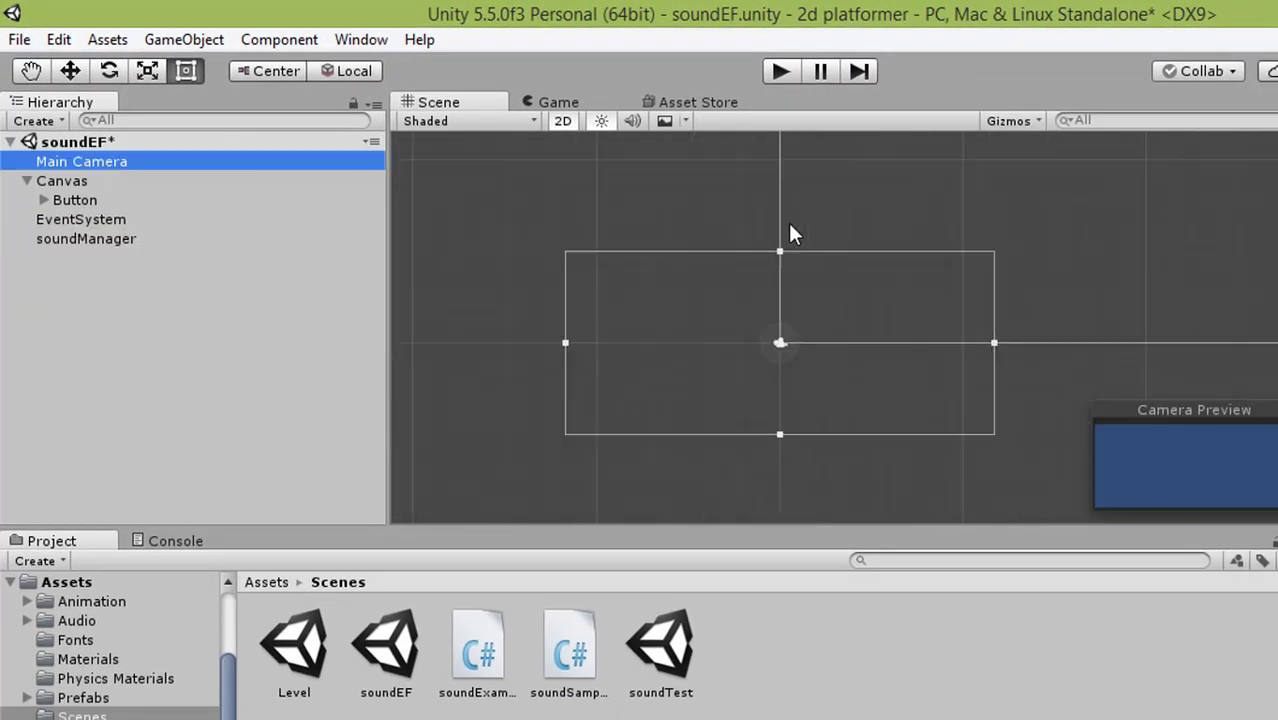
{"action": "left_click", "coordinate": [97, 242]}
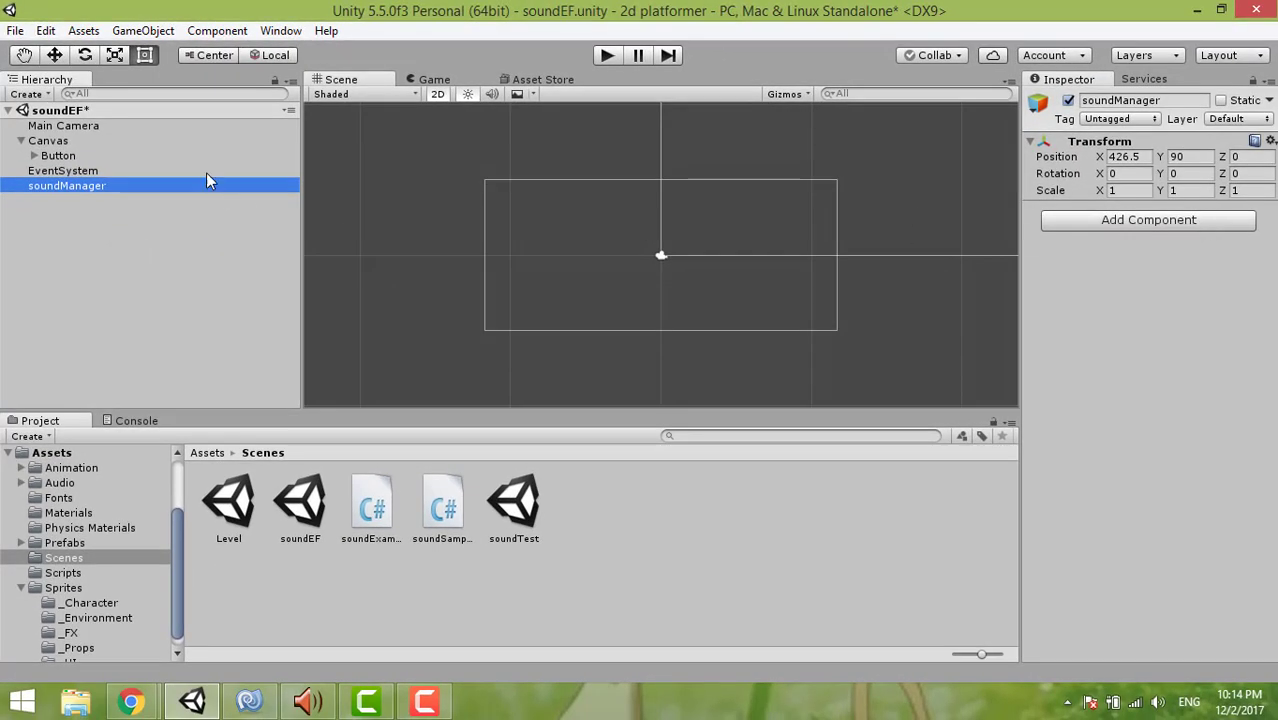
{"action": "left_click", "coordinate": [86, 132]}
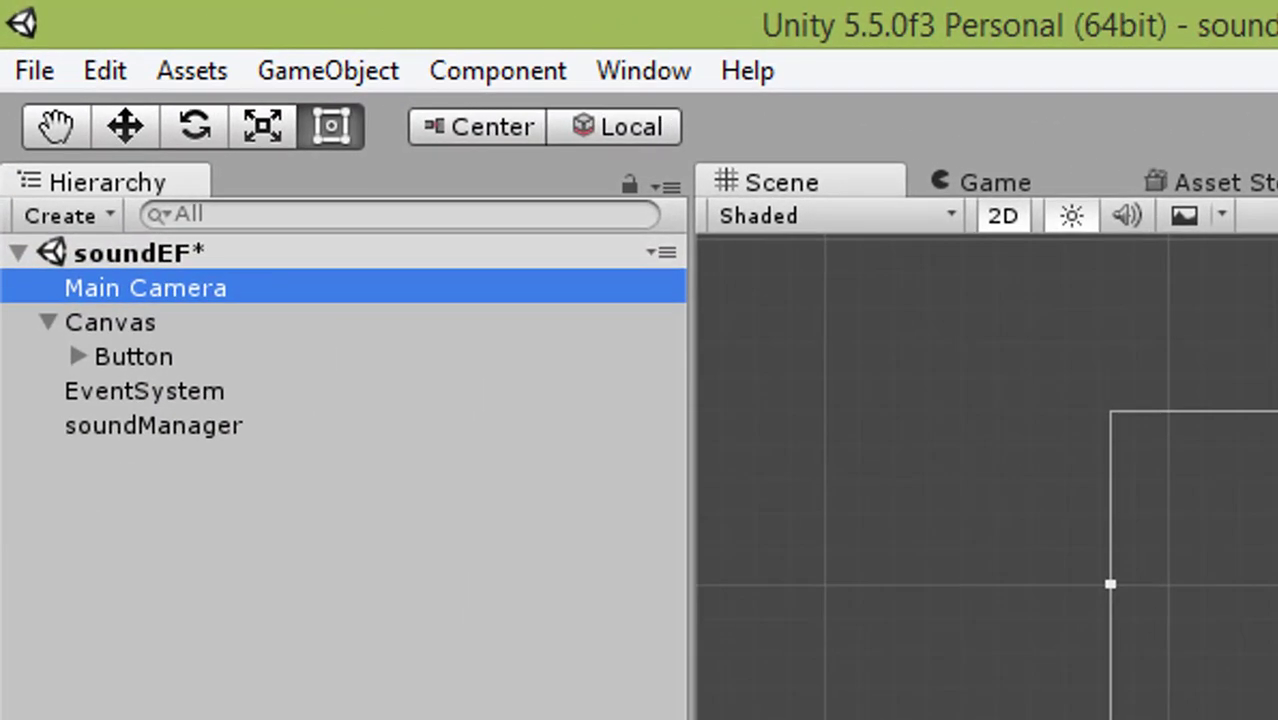
{"action": "key", "text": "alt+Tab"}
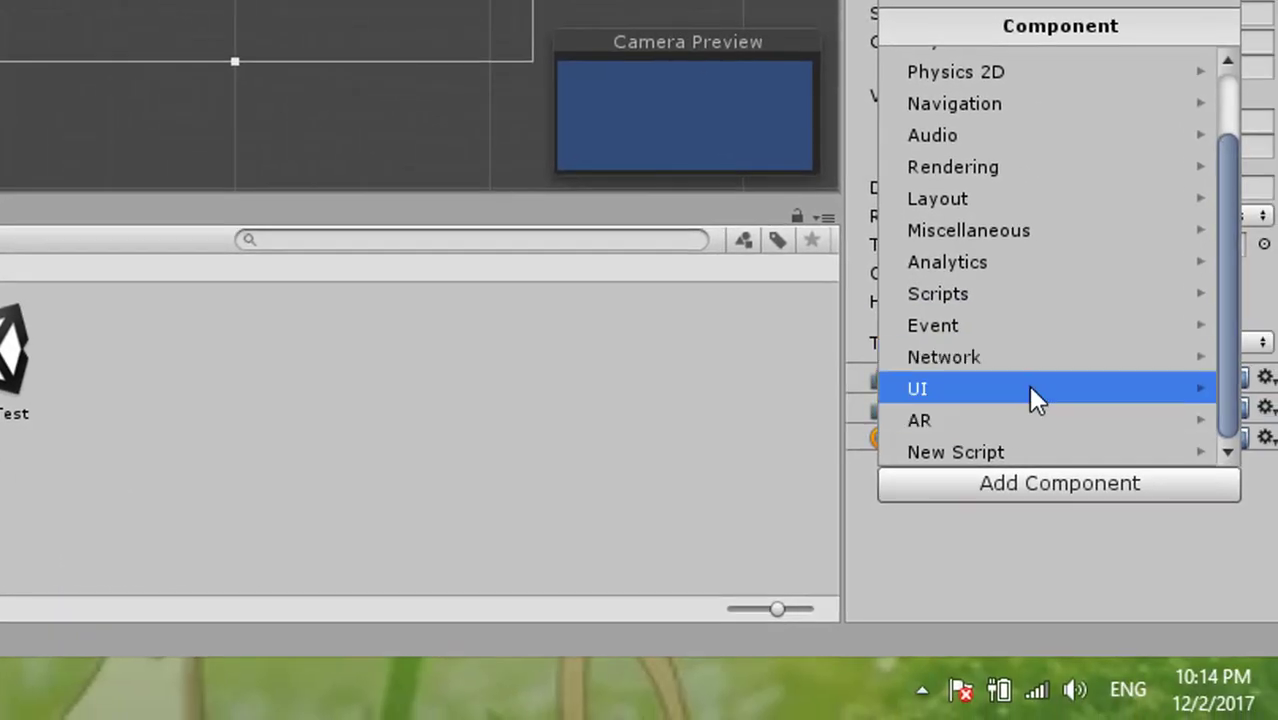
- Add the Sound Example script component to the Main Camera from Add Component > Scripts
{"action": "scroll", "coordinate": [1027, 396], "scroll_direction": "up", "scroll_amount": 1}
{"action": "left_click", "coordinate": [945, 385]}
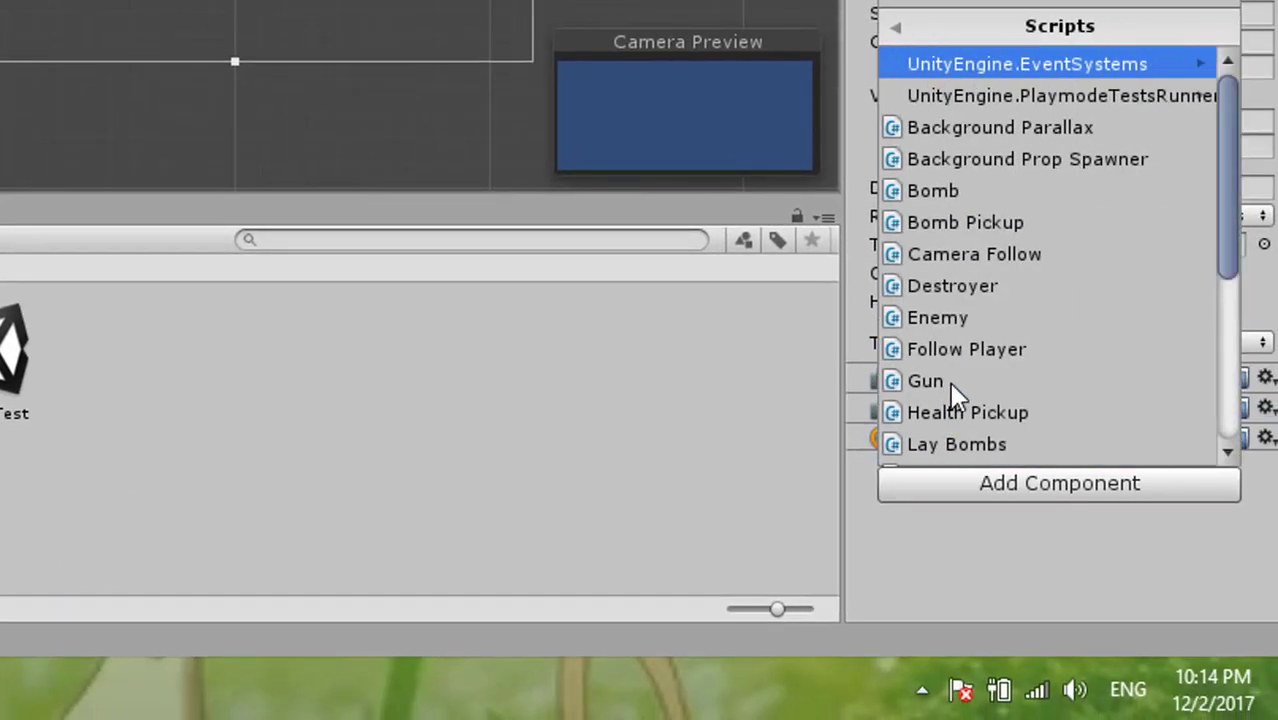
{"action": "scroll", "coordinate": [1027, 210], "scroll_direction": "down", "scroll_amount": 4}
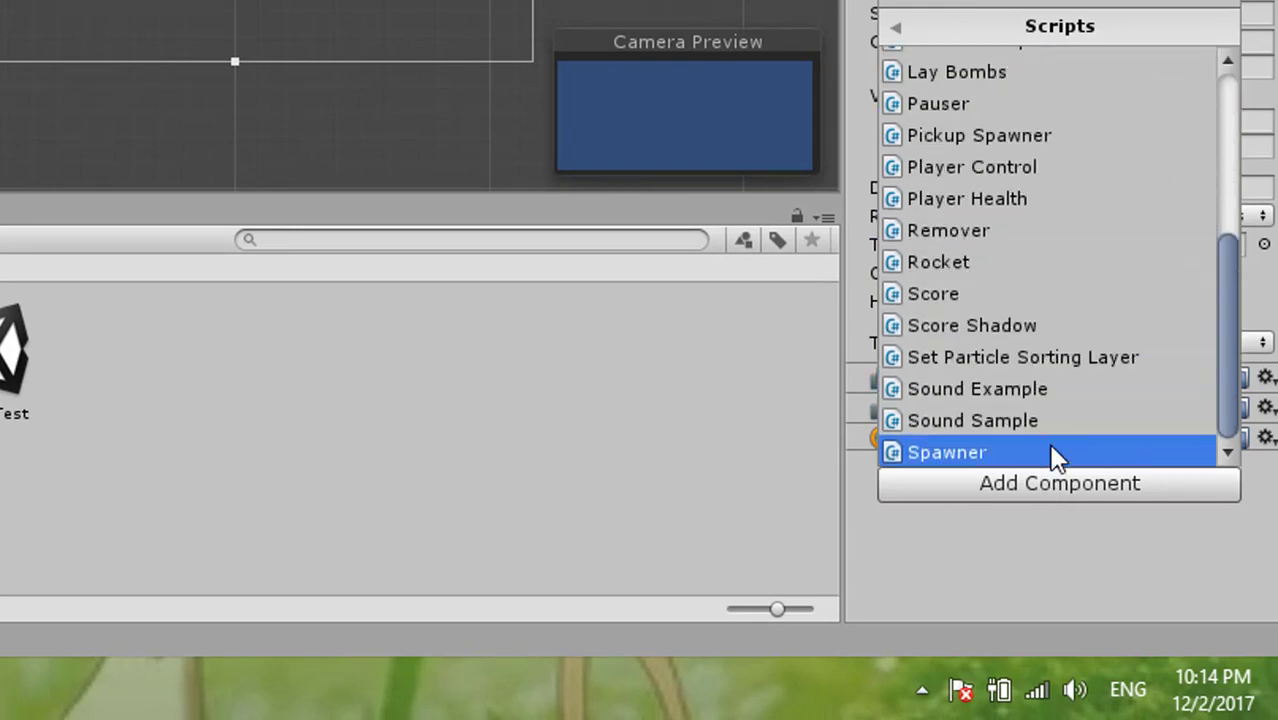
{"action": "scroll", "coordinate": [1056, 441], "scroll_direction": "up", "scroll_amount": 1}
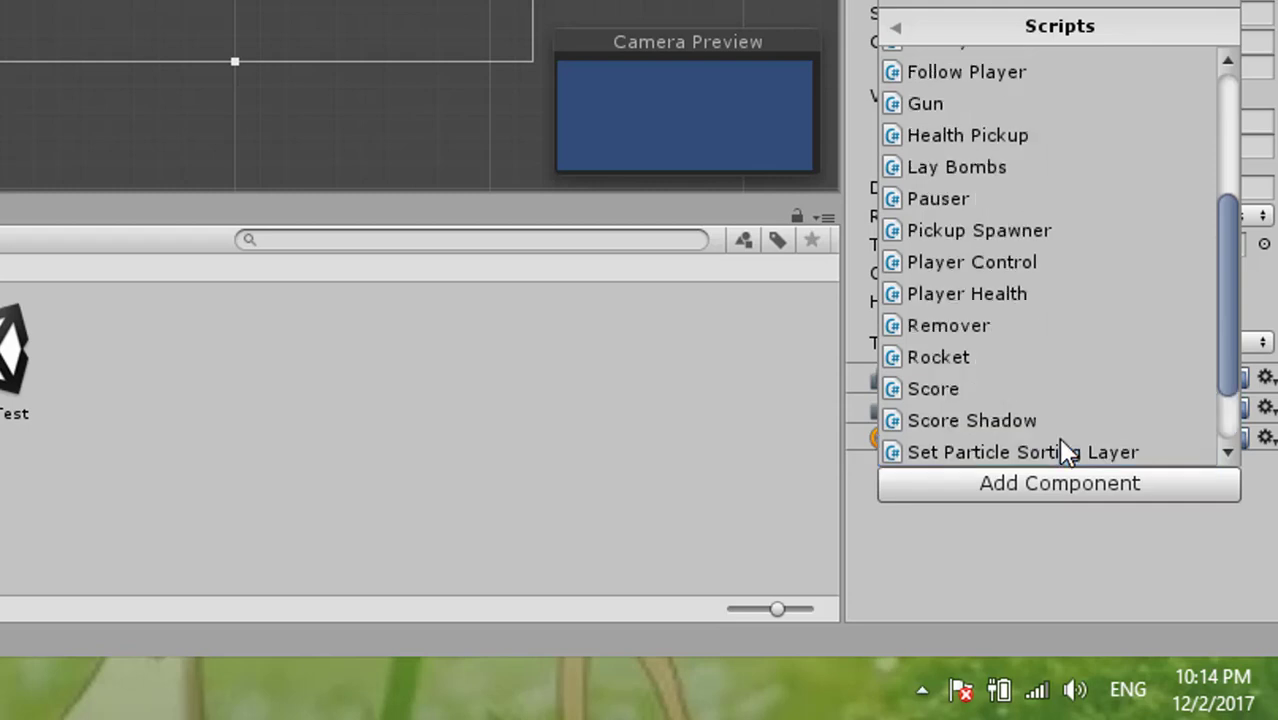
{"action": "scroll", "coordinate": [1058, 437], "scroll_direction": "up", "scroll_amount": 2}
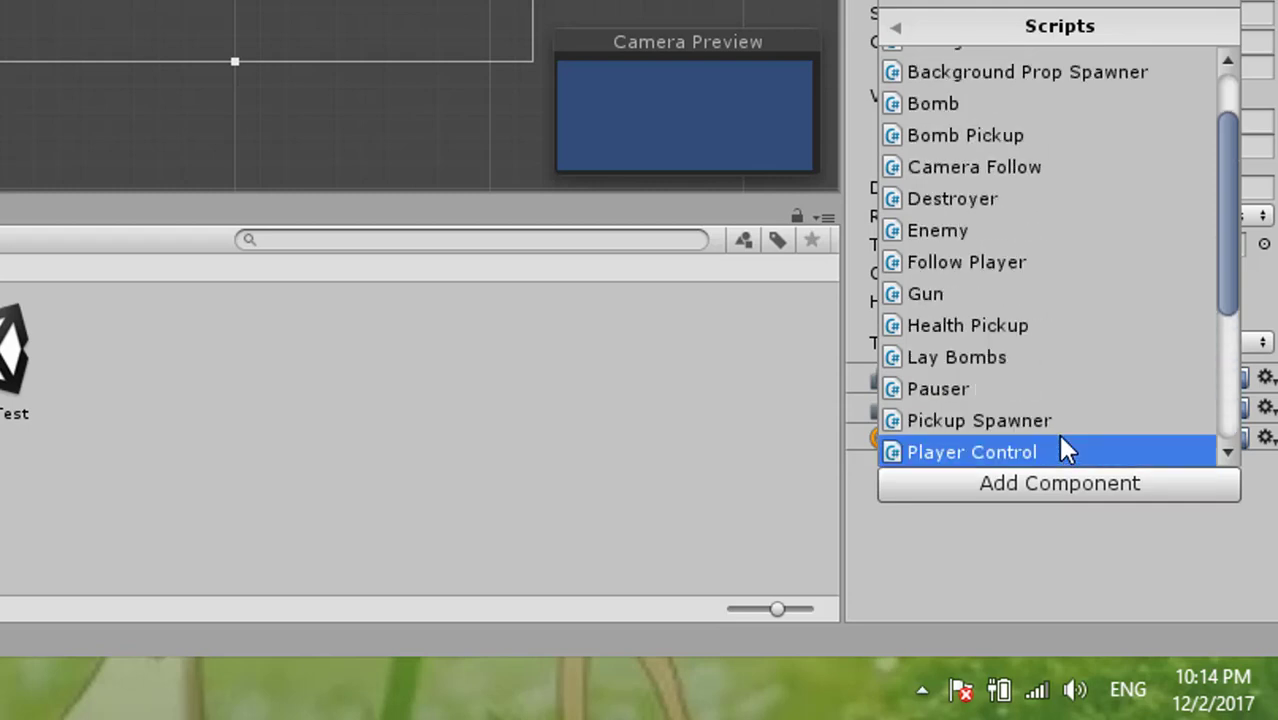
{"action": "scroll", "coordinate": [1062, 441], "scroll_direction": "up", "scroll_amount": 1}
{"action": "scroll", "coordinate": [1062, 440], "scroll_direction": "down", "scroll_amount": 4}
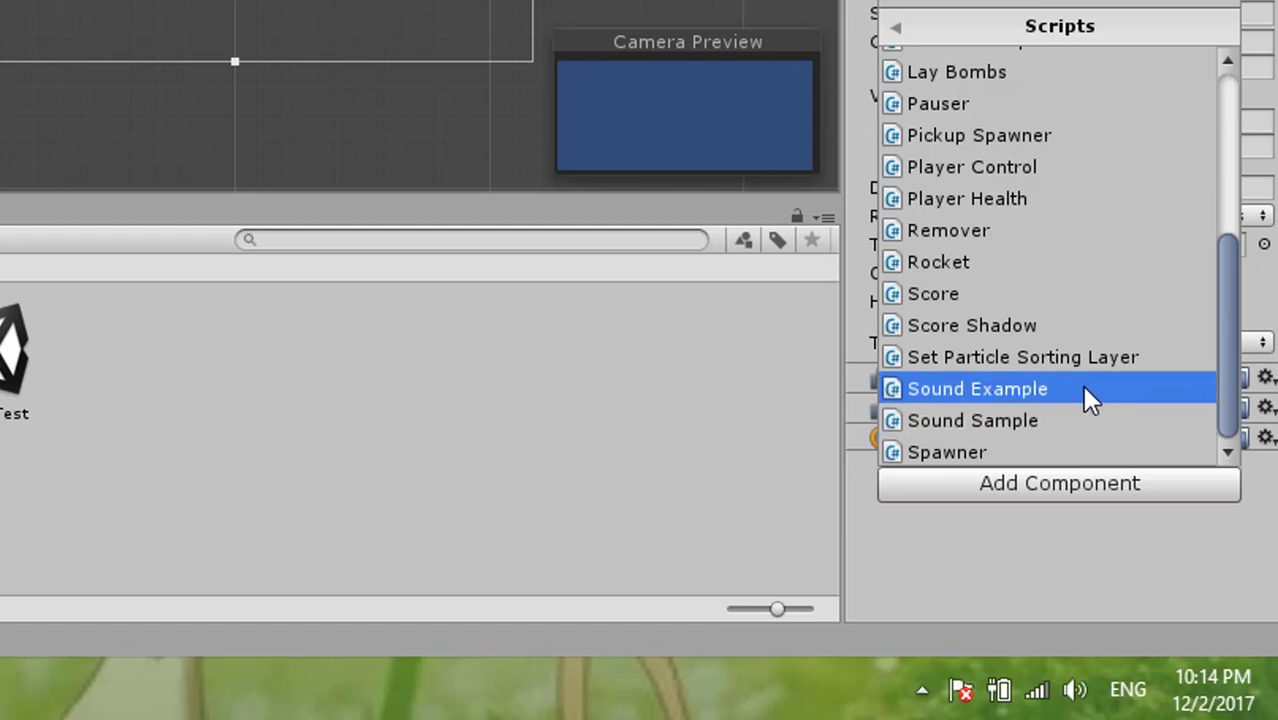
{"action": "left_click", "coordinate": [1085, 392]}
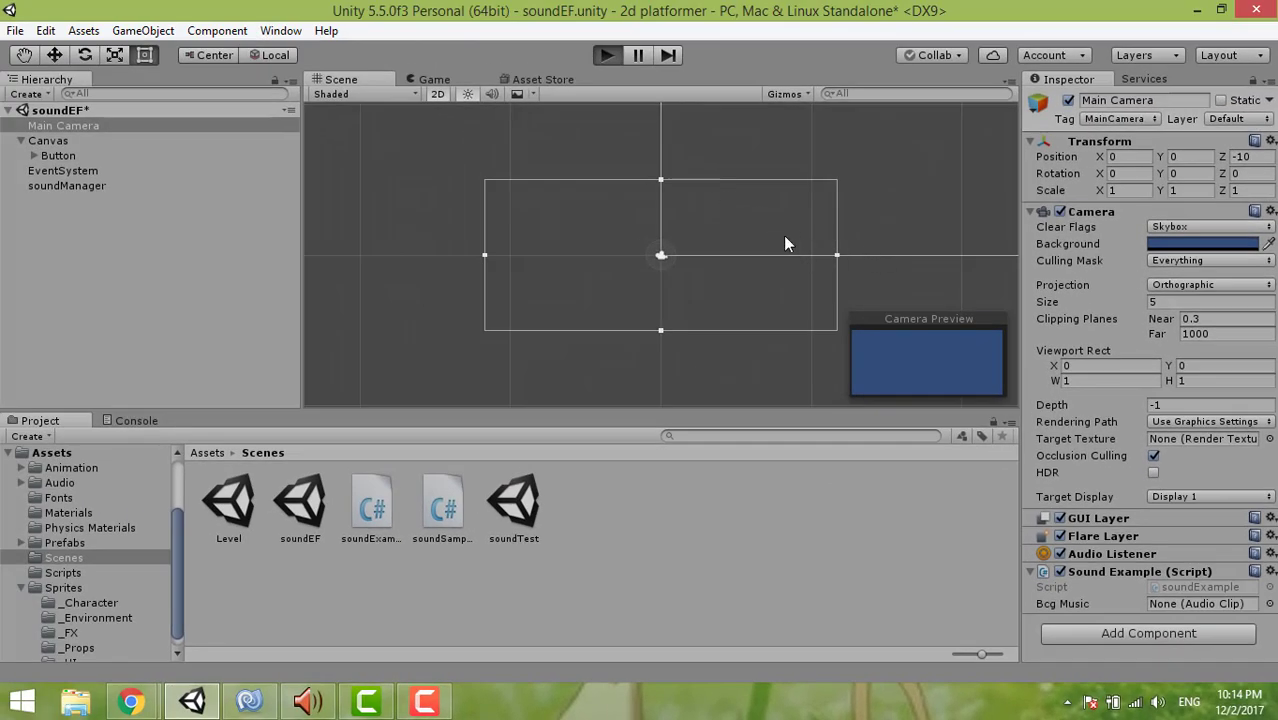
{"action": "key", "text": "ctrl+p"}
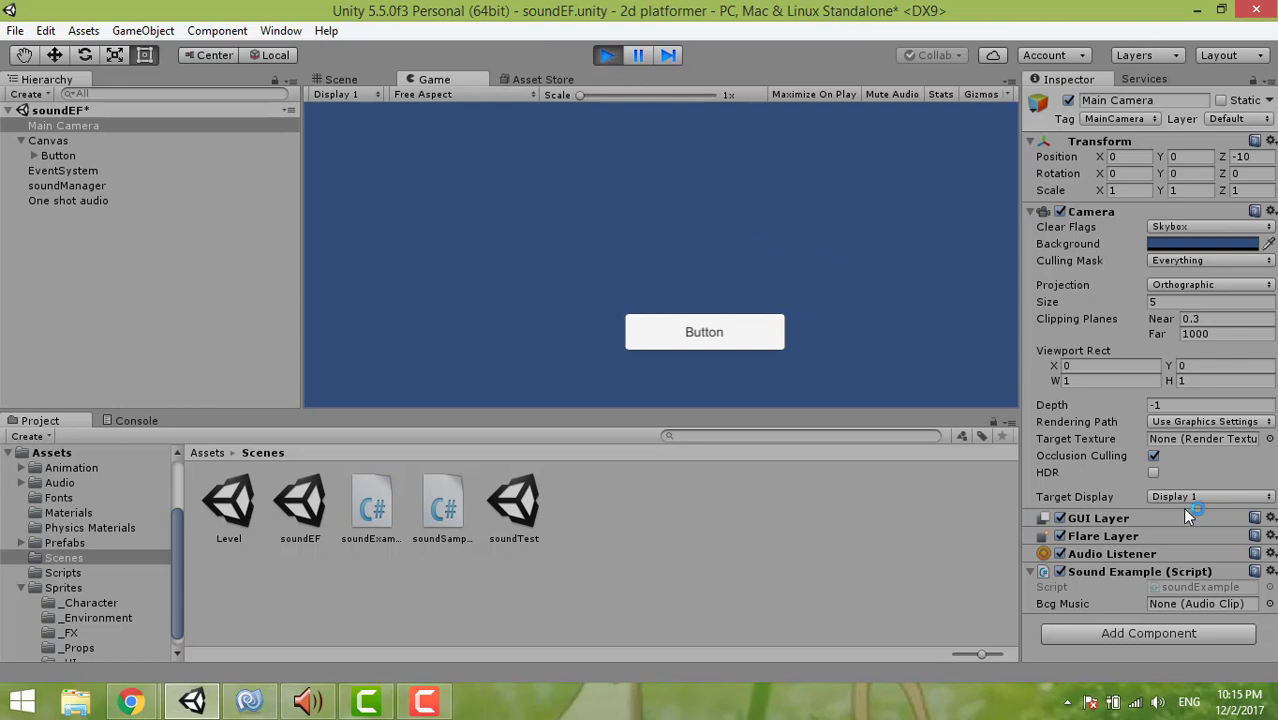
{"action": "left_click", "coordinate": [606, 55]}
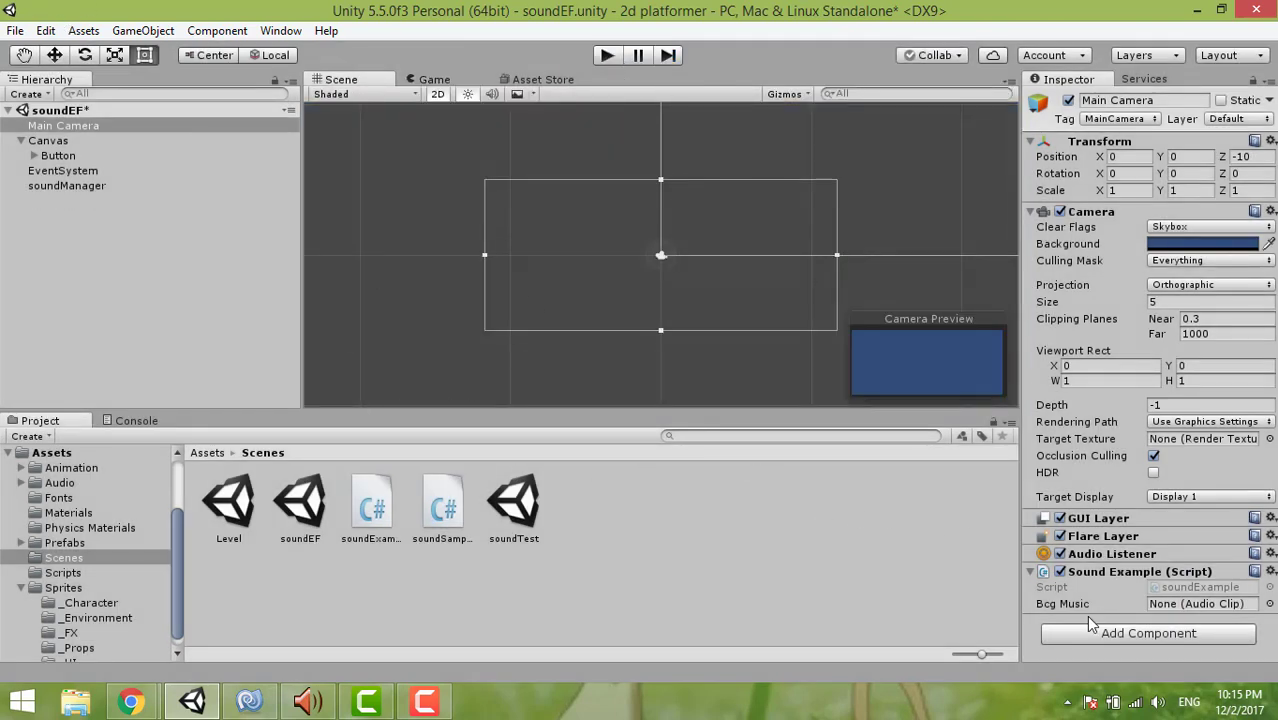
- Import the Dreams_Become_Real 1 music file with Assets > Import New Asset
{"action": "left_click", "coordinate": [84, 31]}
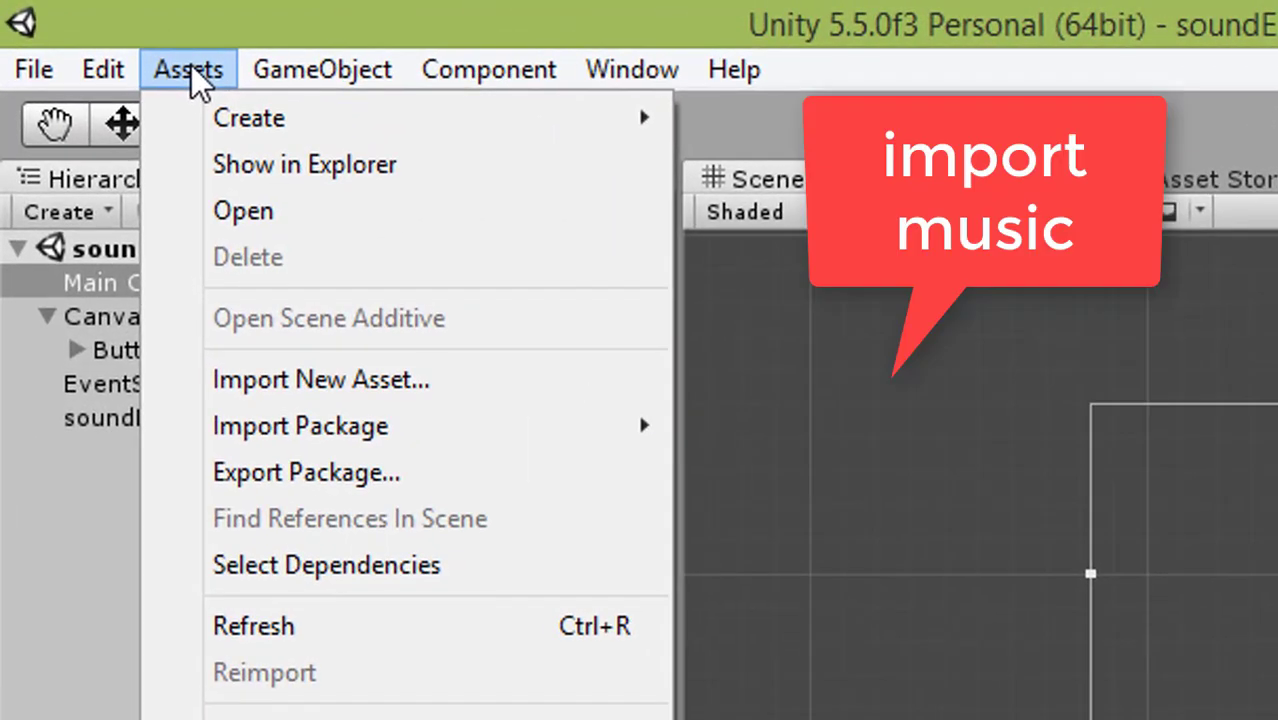
{"action": "left_click", "coordinate": [289, 387]}
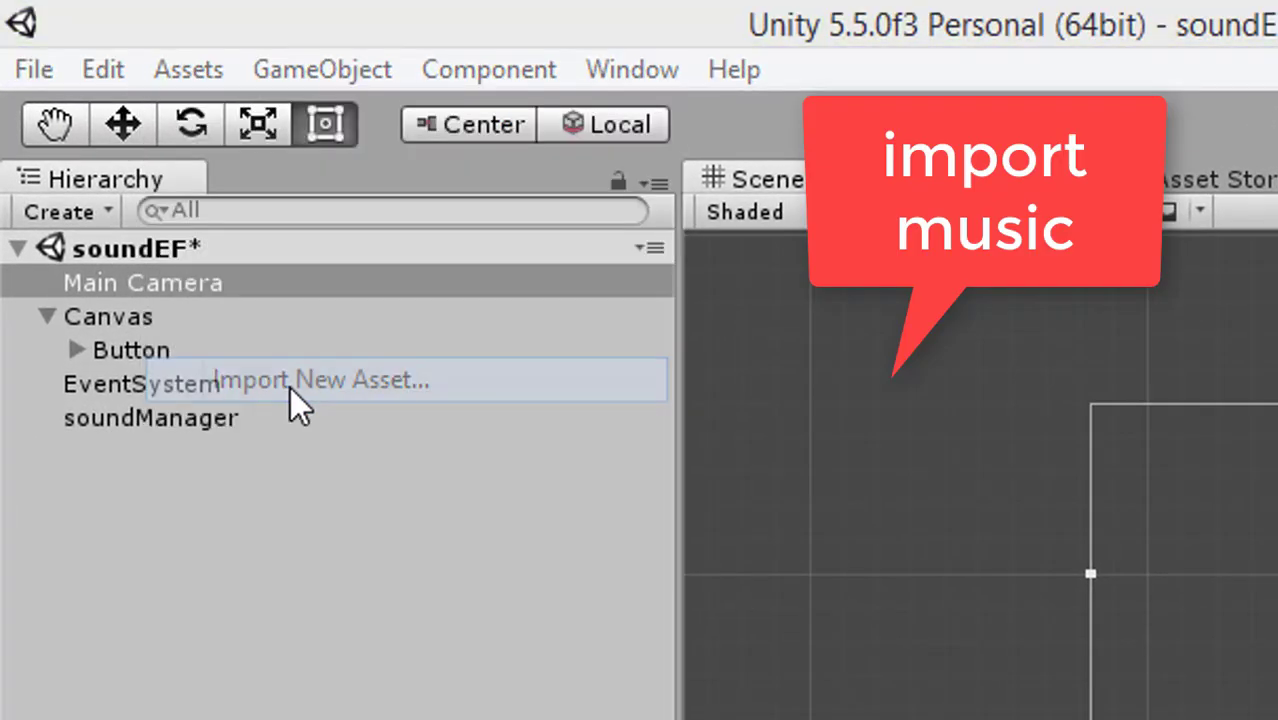
{"action": "left_click", "coordinate": [835, 389]}
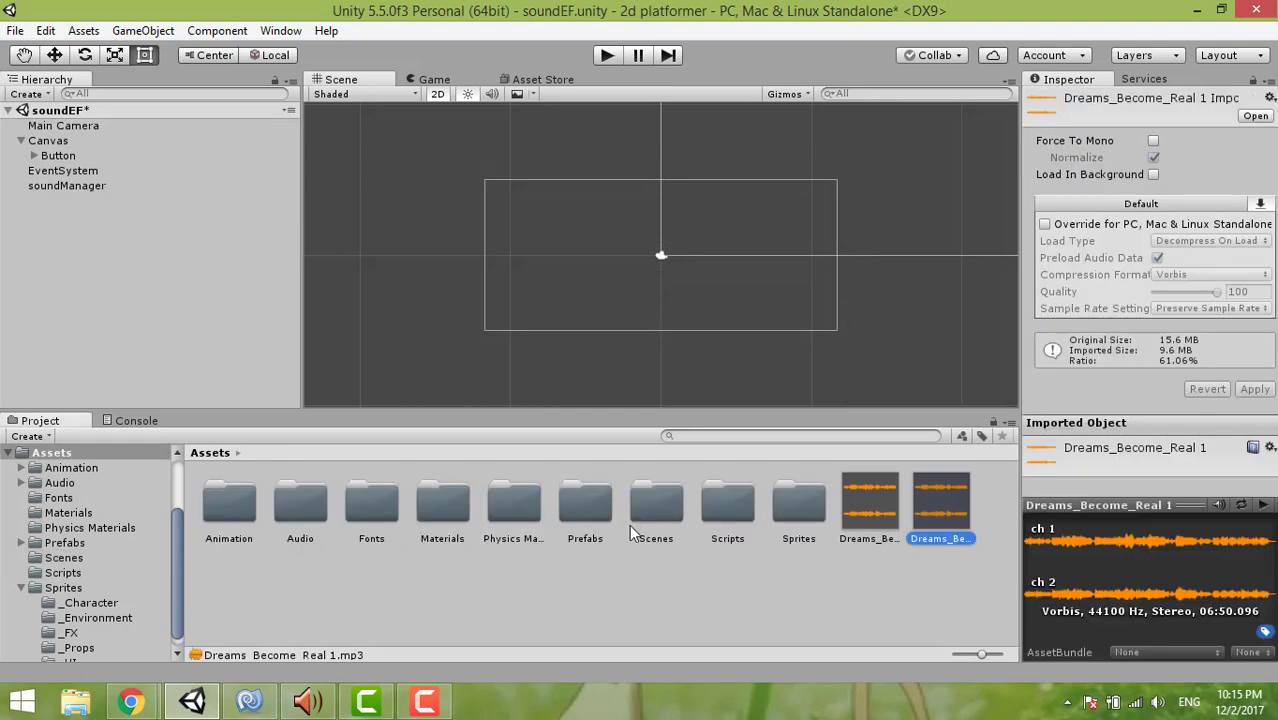
- Assign Dreams_Become_Real to the Main Camera's Bcg Music field, then enter Play mode
{"action": "left_click", "coordinate": [82, 127]}
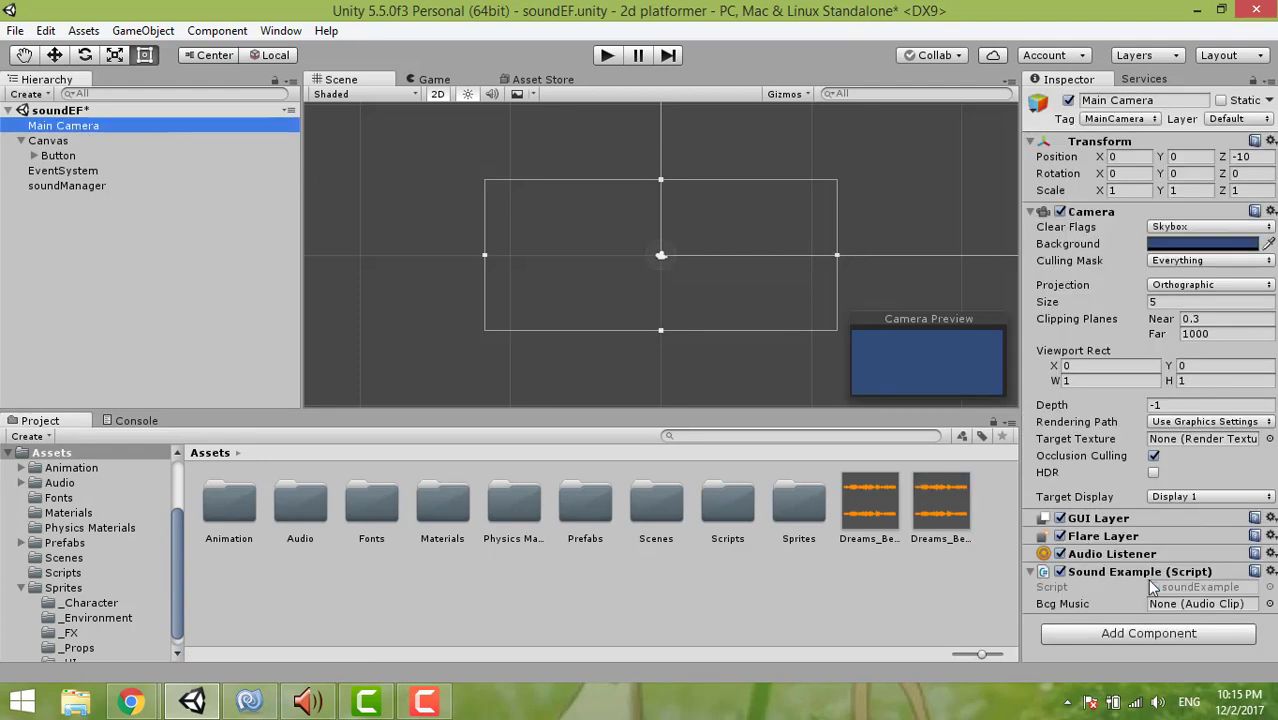
{"action": "left_click", "coordinate": [1269, 604]}
{"action": "scroll", "coordinate": [821, 500], "scroll_direction": "down", "scroll_amount": 3}
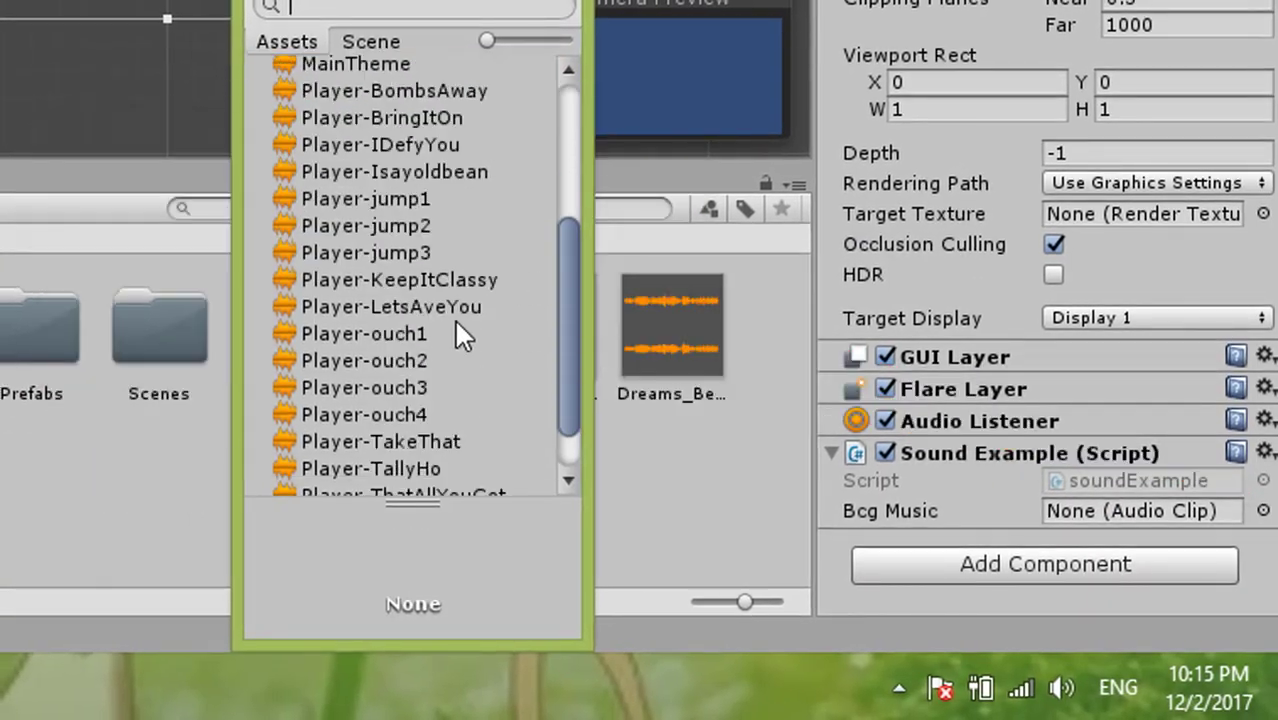
{"action": "scroll", "coordinate": [454, 318], "scroll_direction": "up", "scroll_amount": 4}
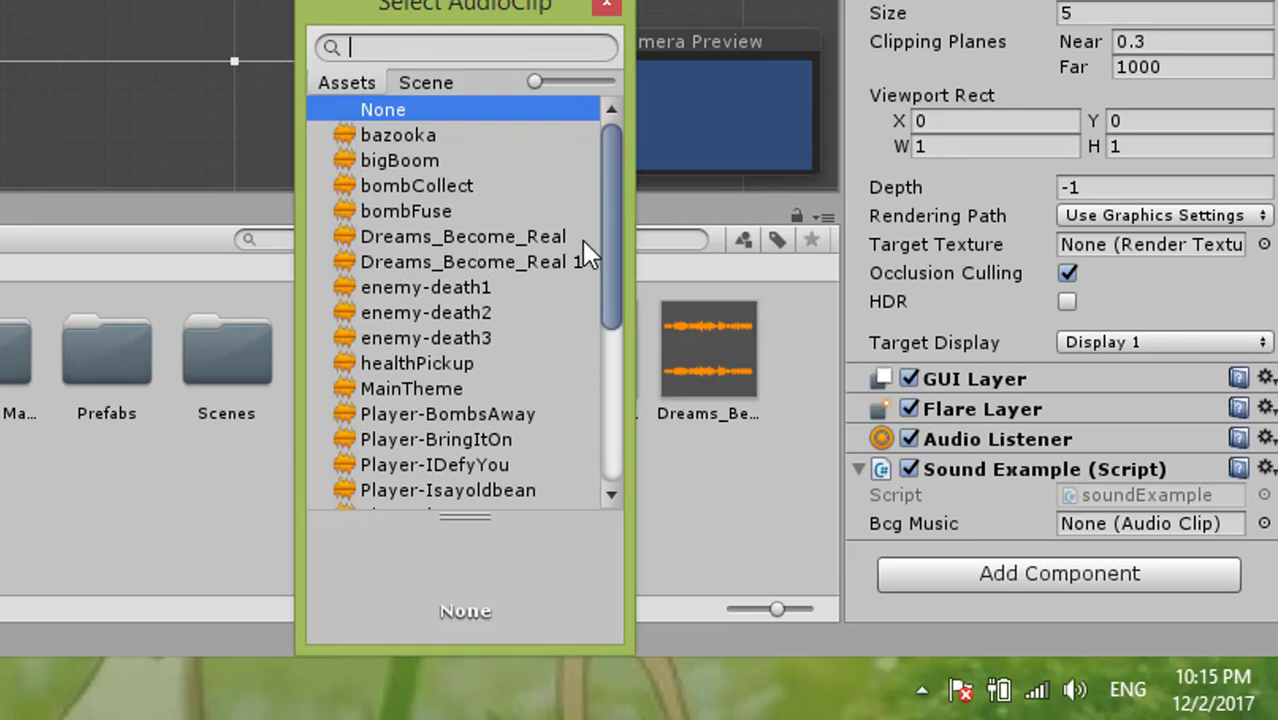
{"action": "left_click", "coordinate": [501, 233]}
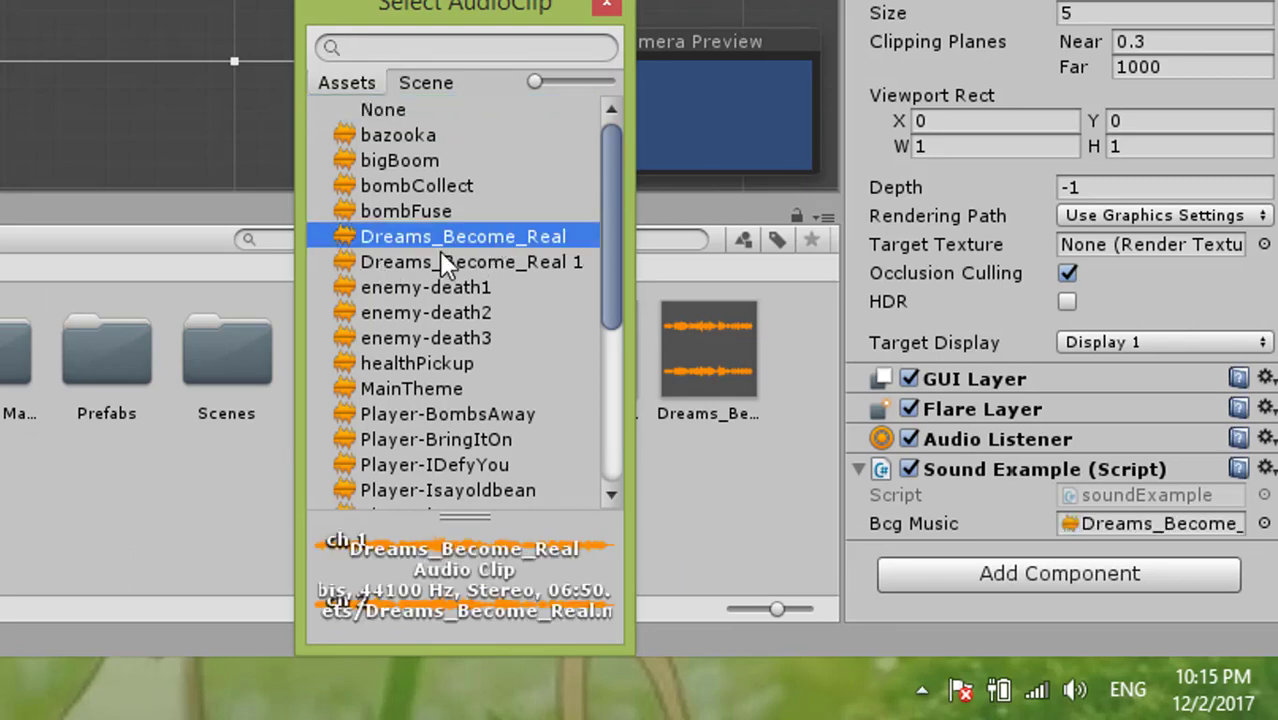
{"action": "left_click", "coordinate": [606, 6]}
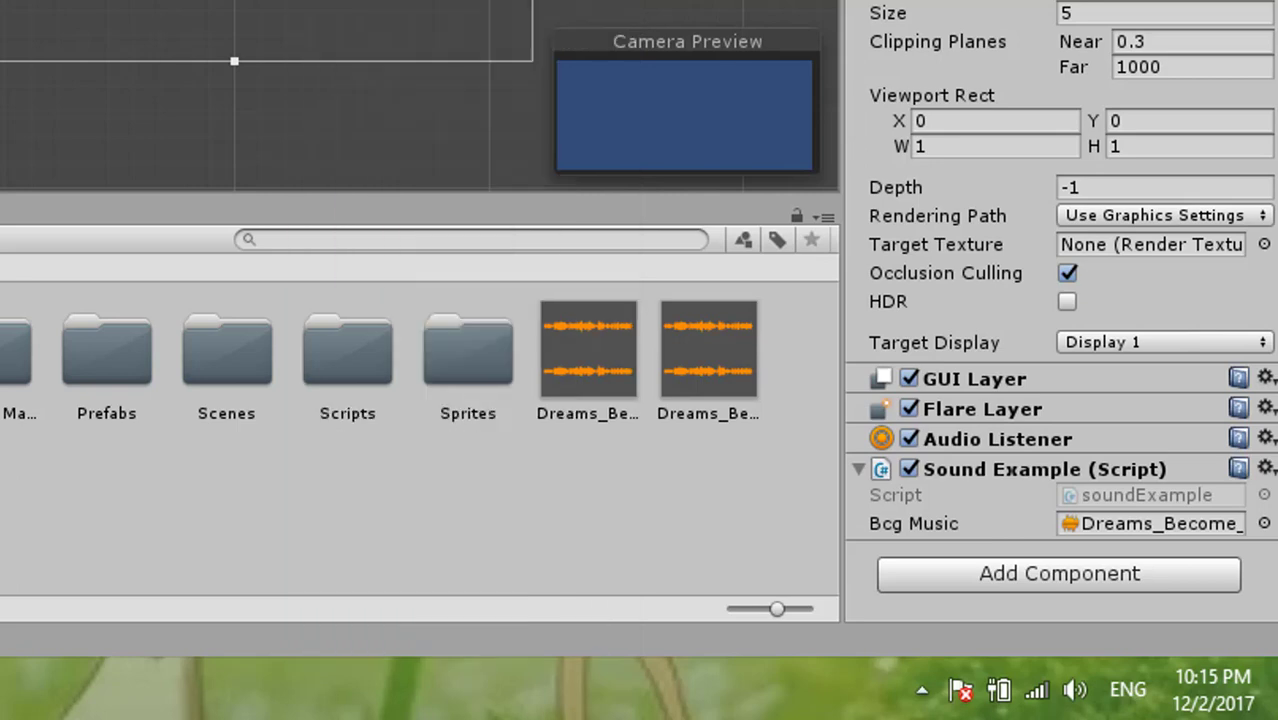
{"action": "left_click", "coordinate": [1231, 519]}
{"action": "key", "text": "ctrl+p"}
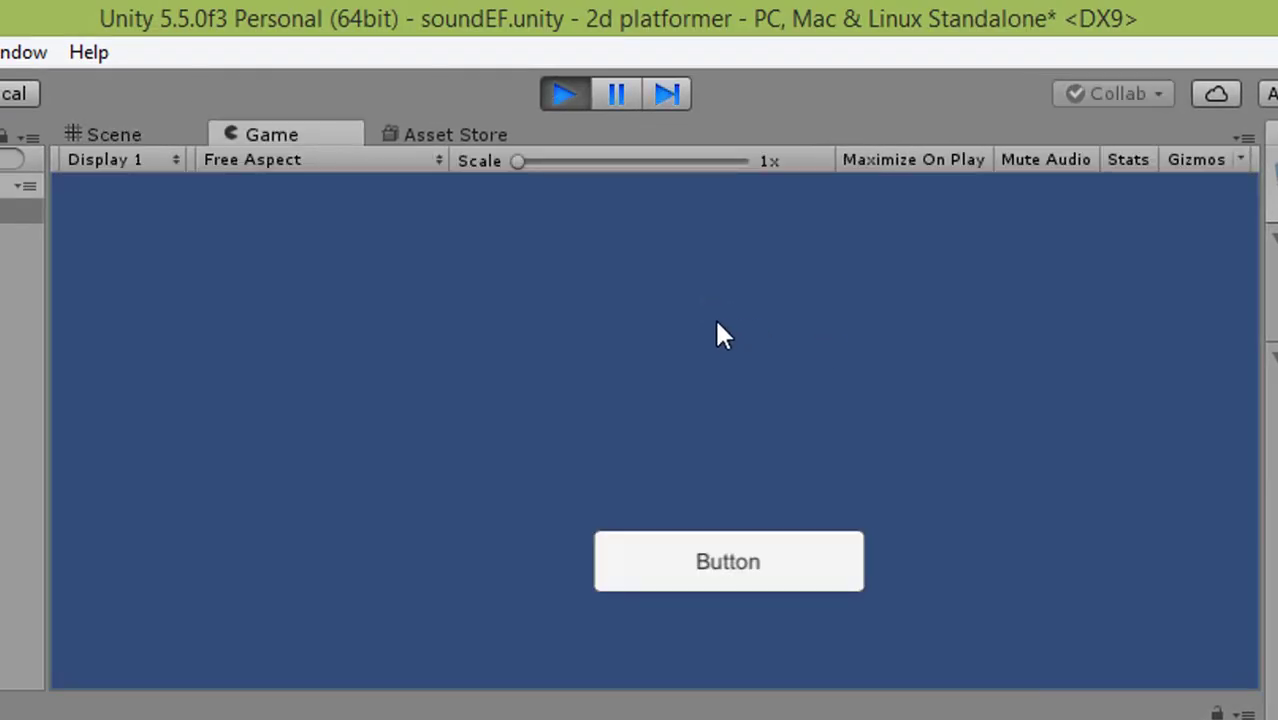
- Exit Play mode and disable the Main Camera's Sound Example script component
{"action": "left_click", "coordinate": [762, 560]}
{"action": "left_click", "coordinate": [563, 95]}
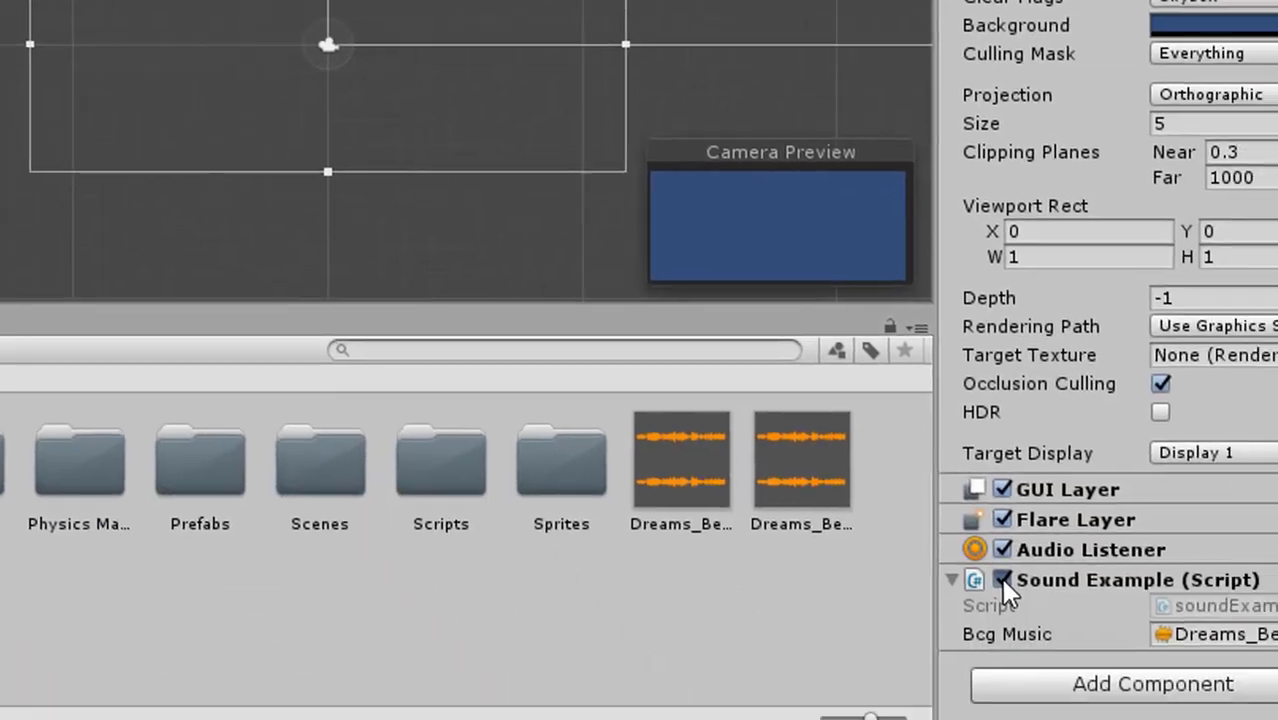
{"action": "left_click", "coordinate": [908, 468]}
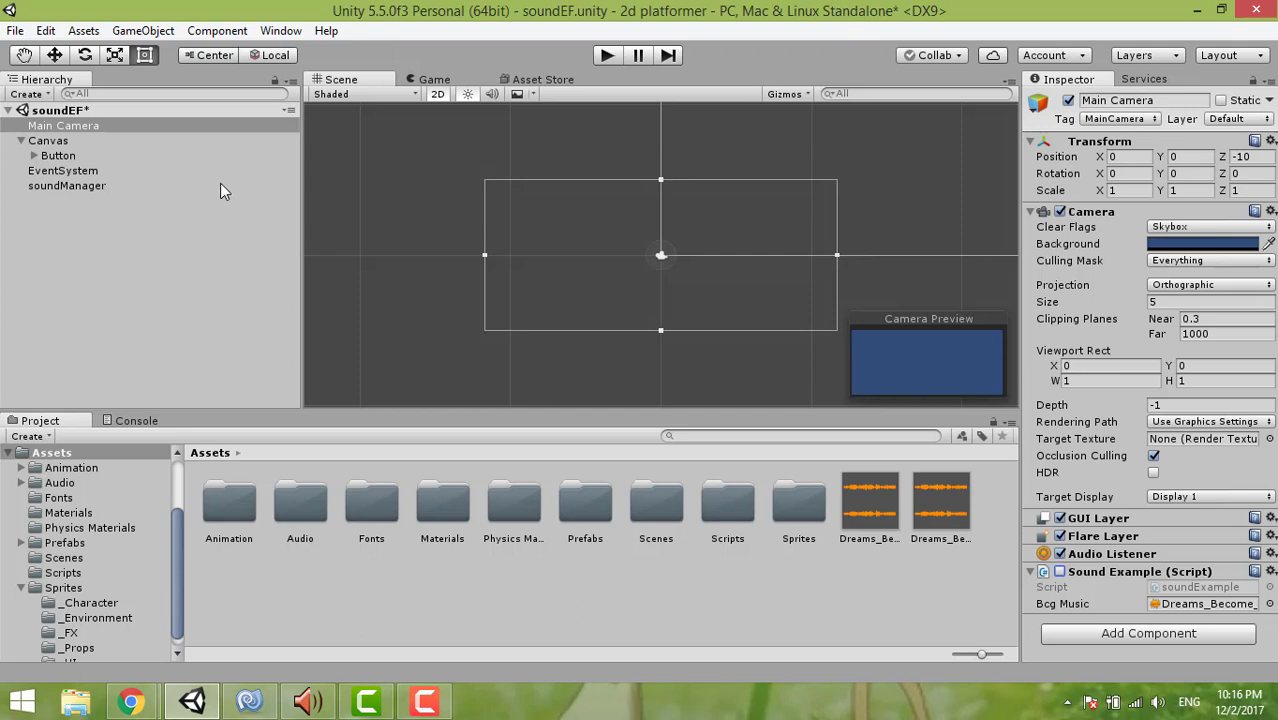
- Add a Button On Click entry targeting Main Camera's soundExample.enabled, set to true
{"action": "double_click", "coordinate": [58, 157]}
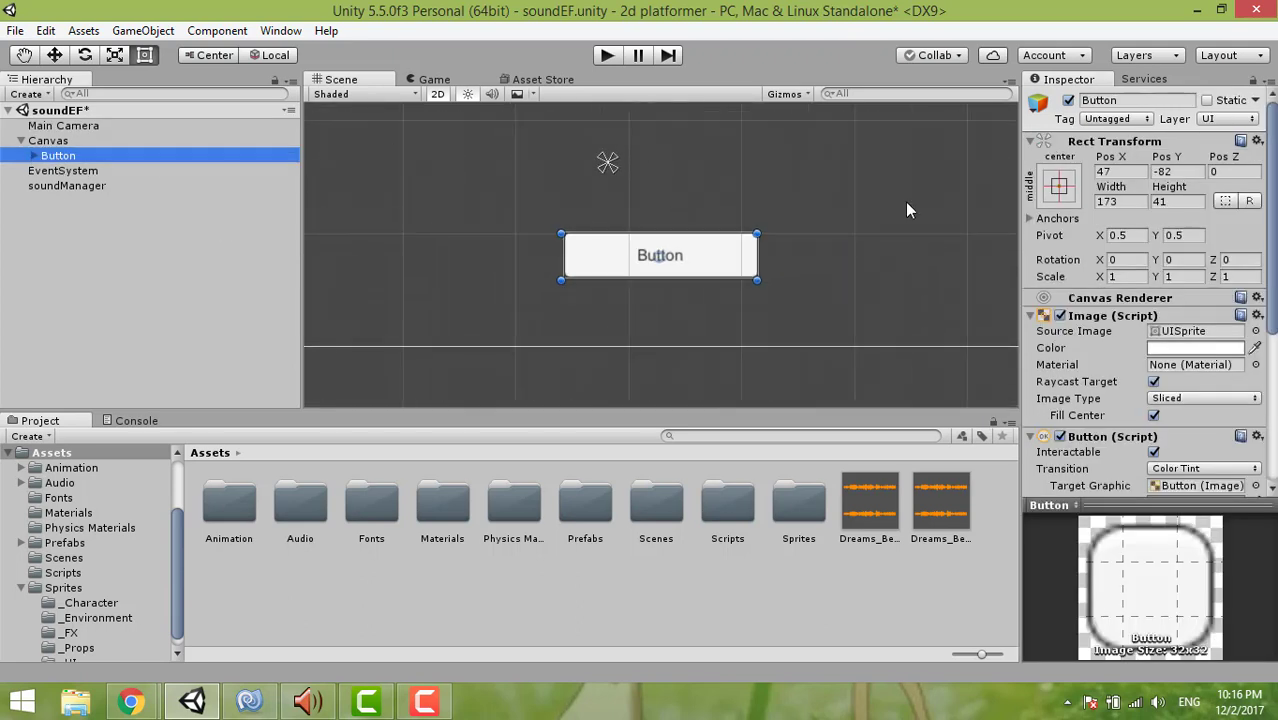
{"action": "scroll", "coordinate": [1172, 258], "scroll_direction": "down", "scroll_amount": 5}
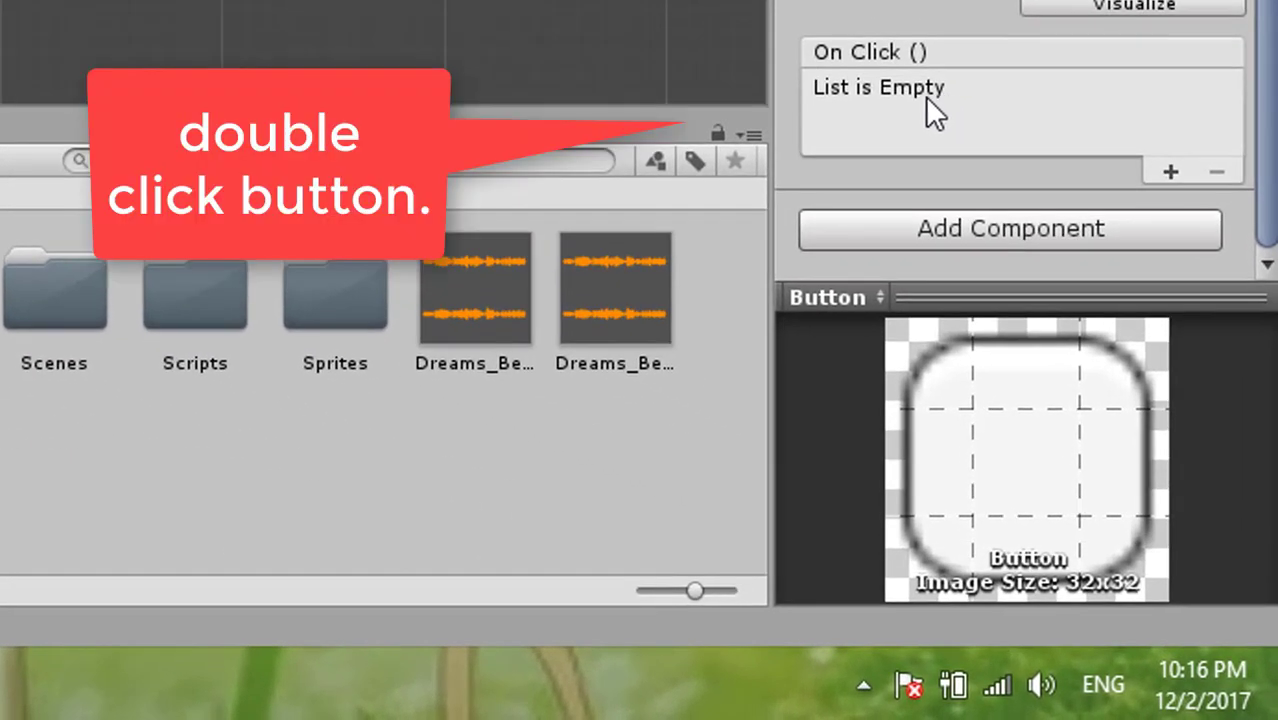
{"action": "left_click", "coordinate": [1170, 171]}
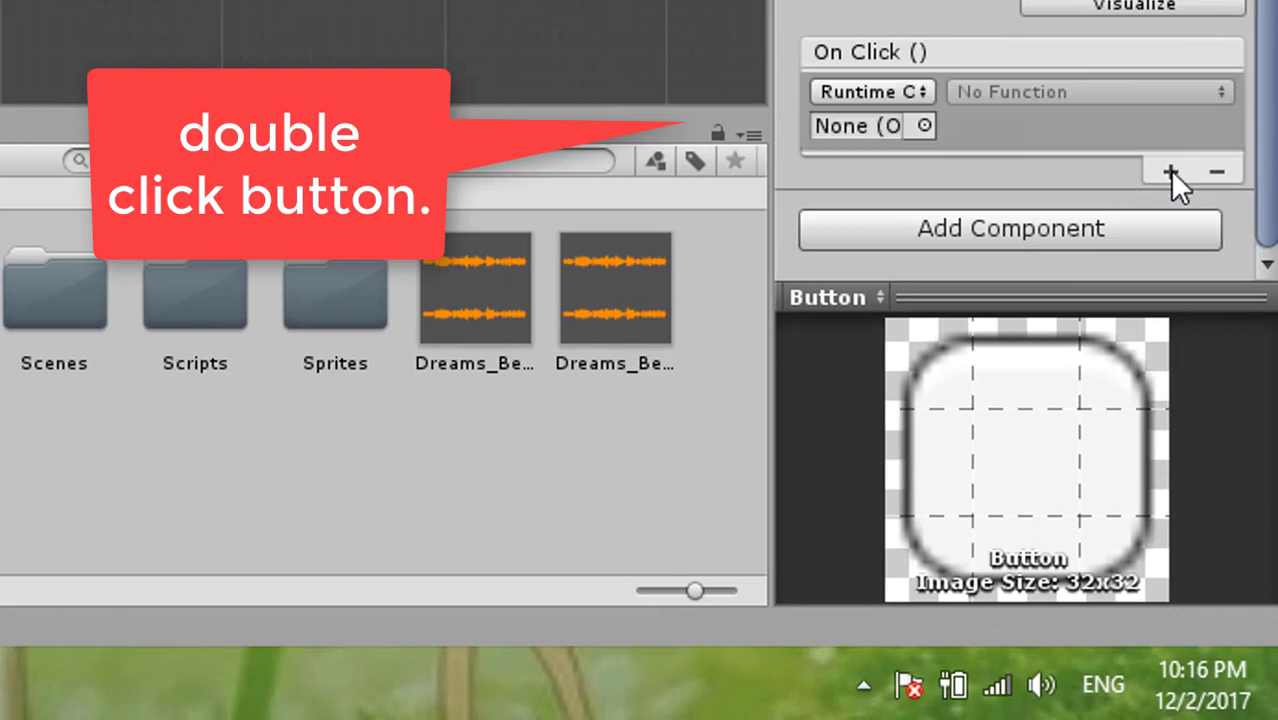
{"action": "left_click", "coordinate": [925, 126]}
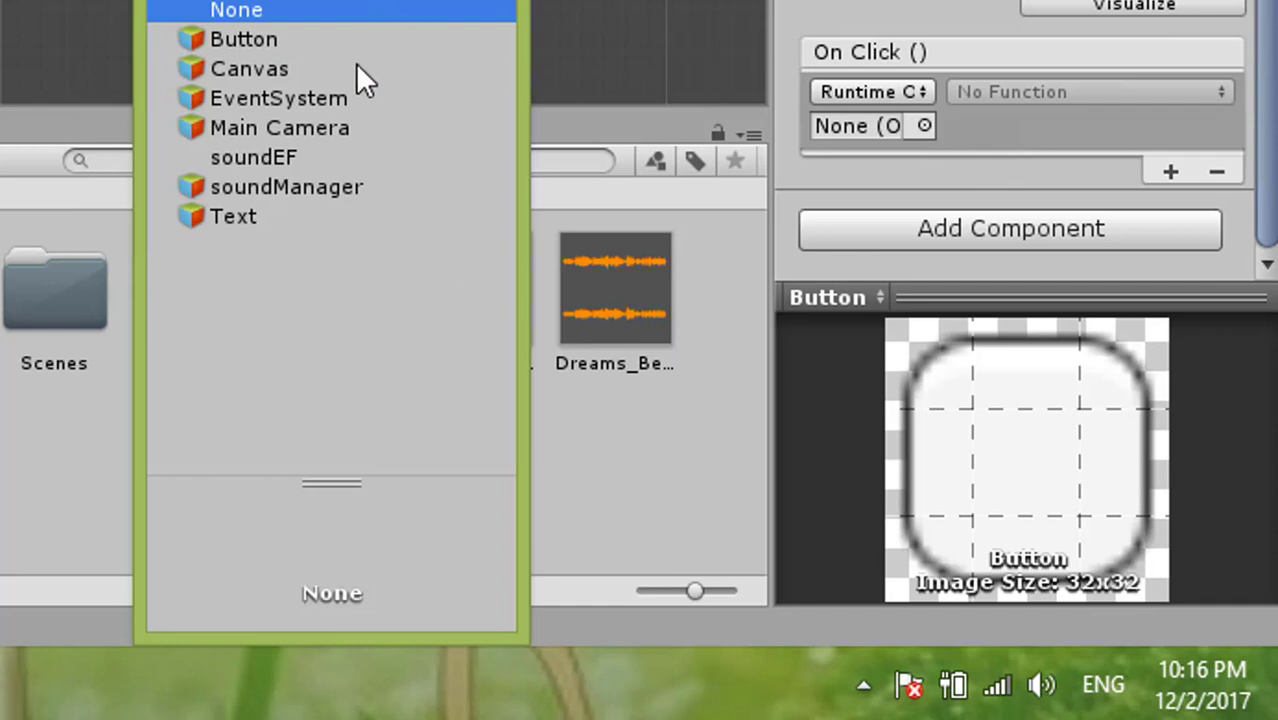
{"action": "left_click", "coordinate": [335, 128]}
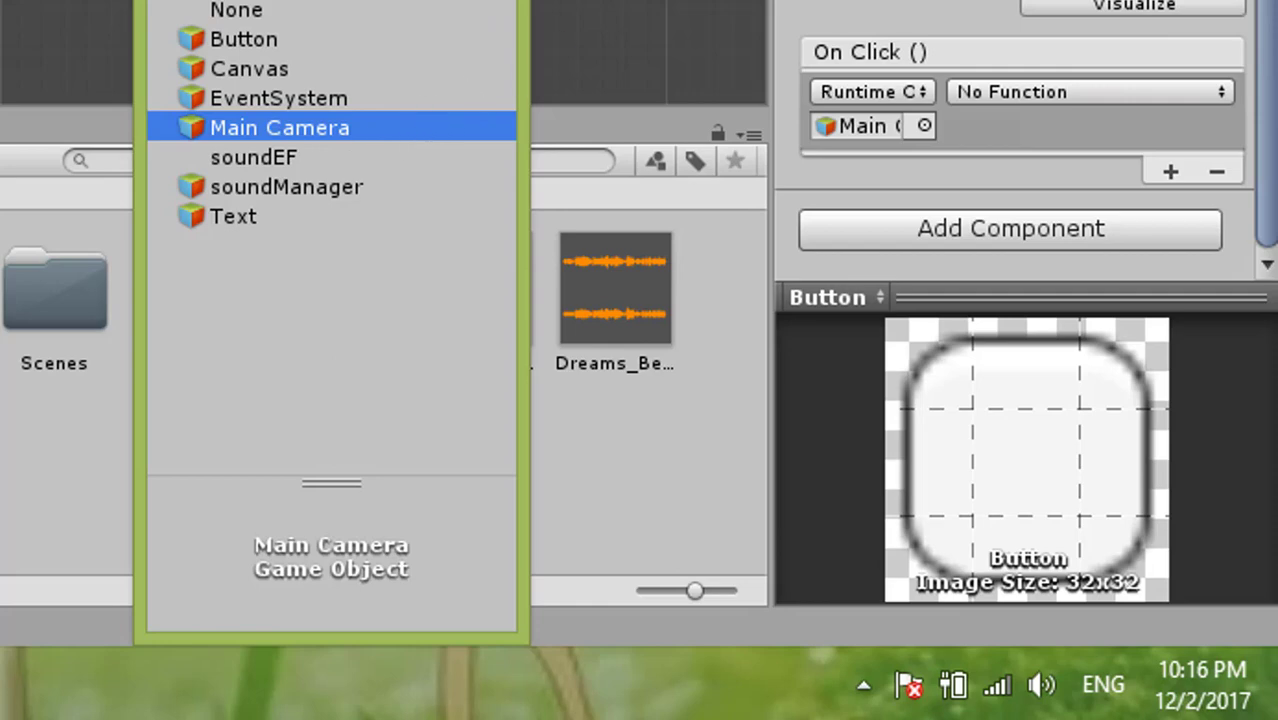
{"action": "left_click", "coordinate": [1088, 110]}
{"action": "left_click", "coordinate": [1078, 93]}
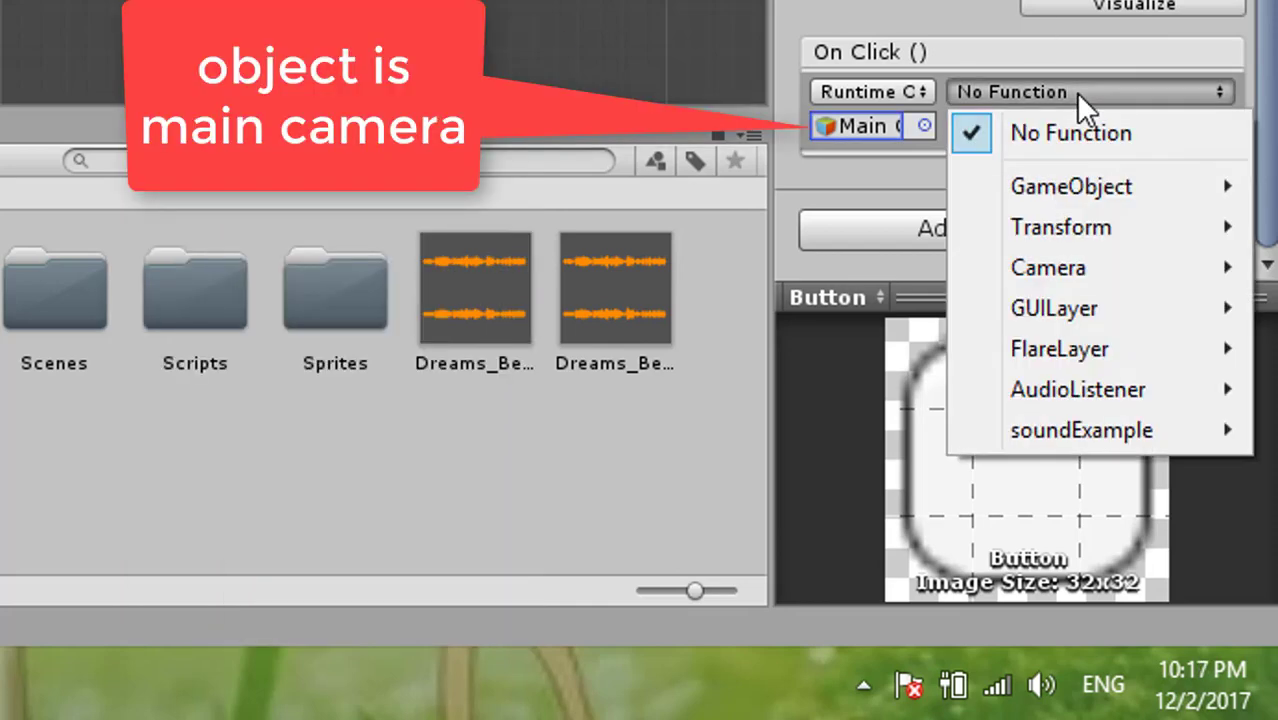
{"action": "mouse_move", "coordinate": [1100, 438]}
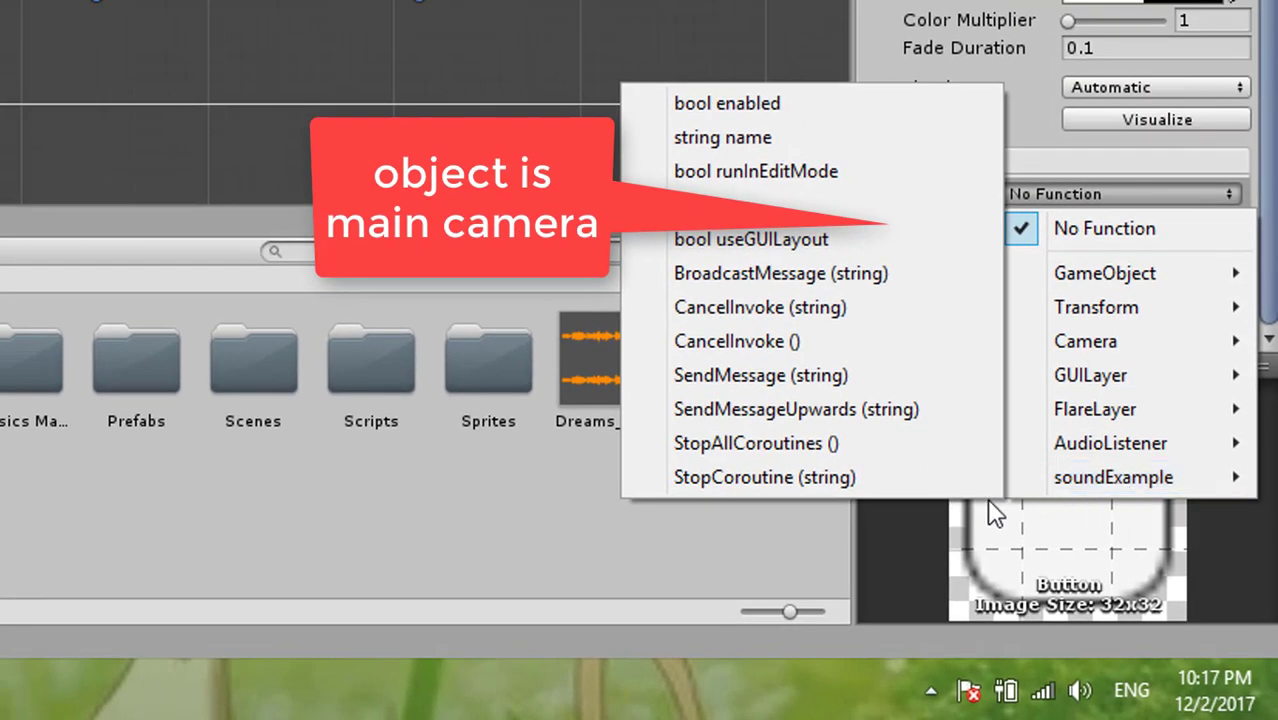
{"action": "left_click", "coordinate": [780, 103]}
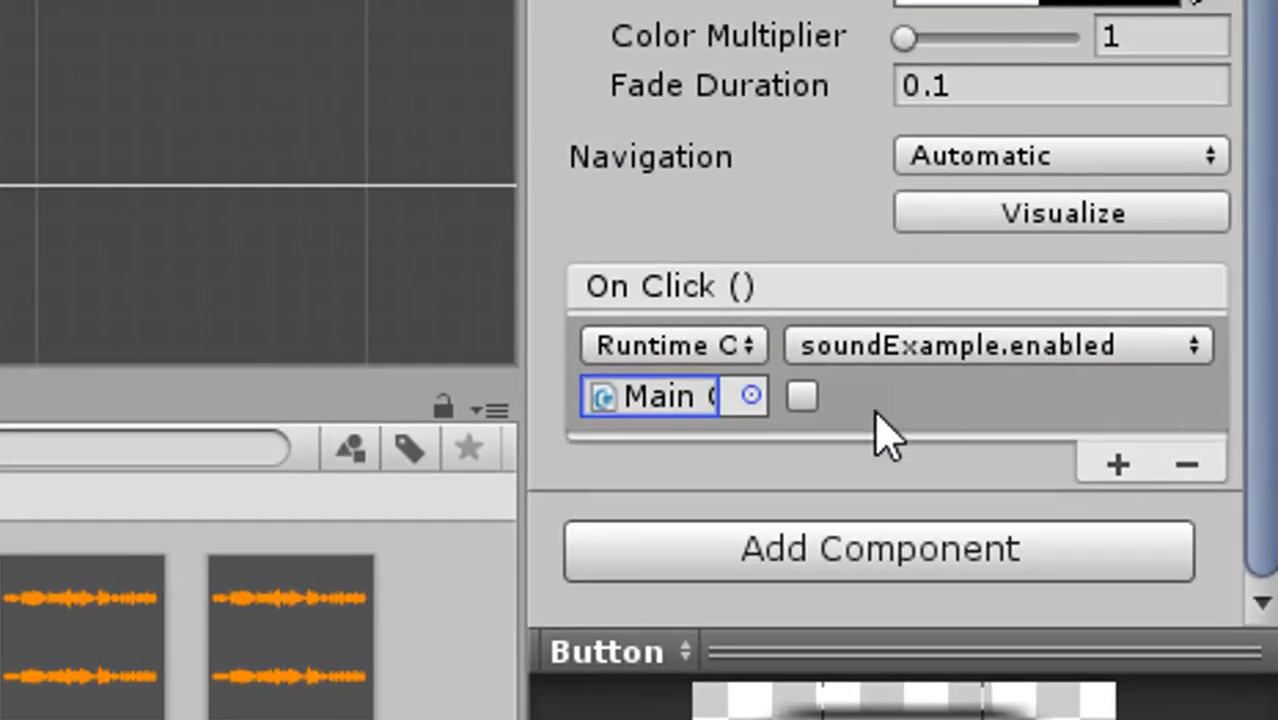
{"action": "left_click", "coordinate": [802, 397]}
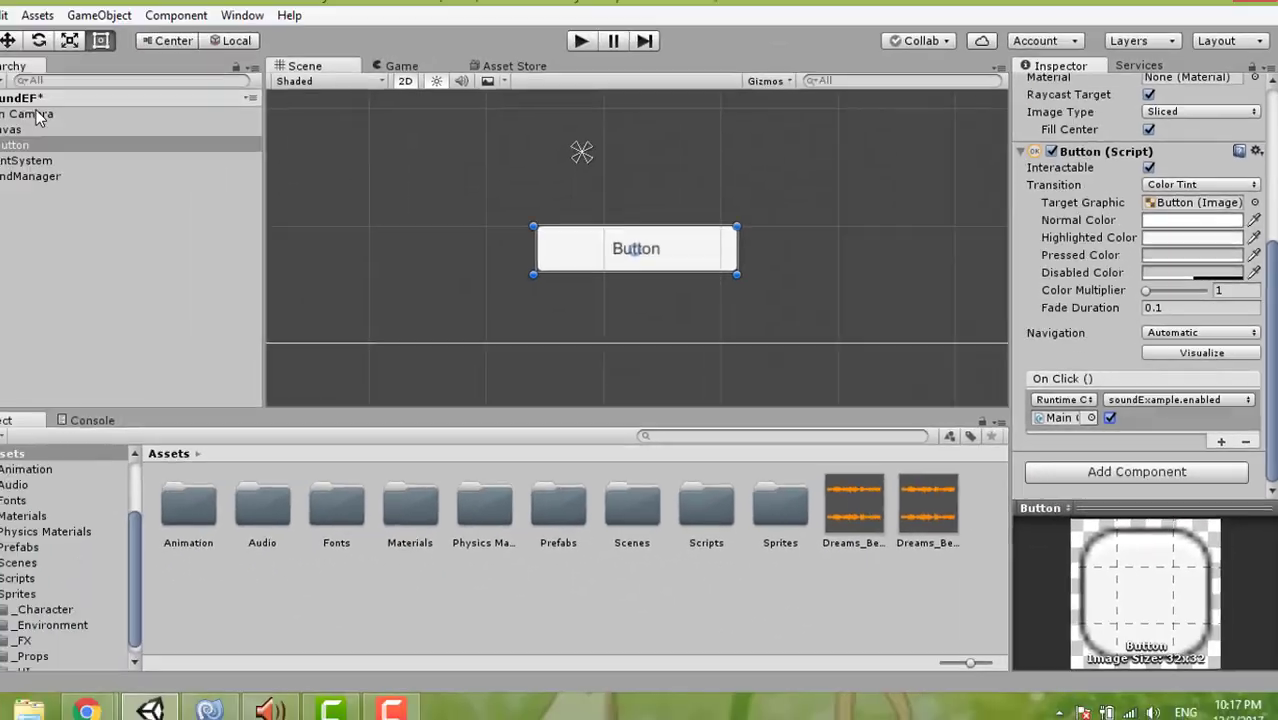
{"action": "left_click", "coordinate": [75, 125]}
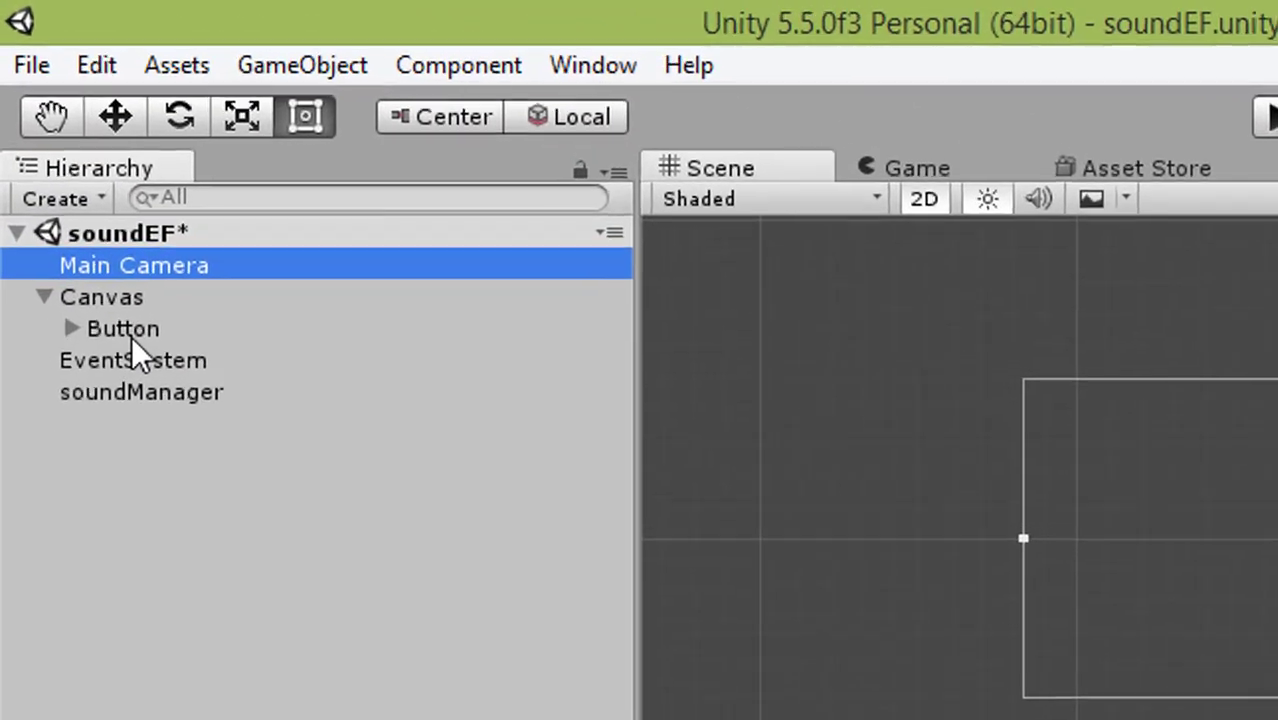
{"action": "left_click", "coordinate": [131, 336]}
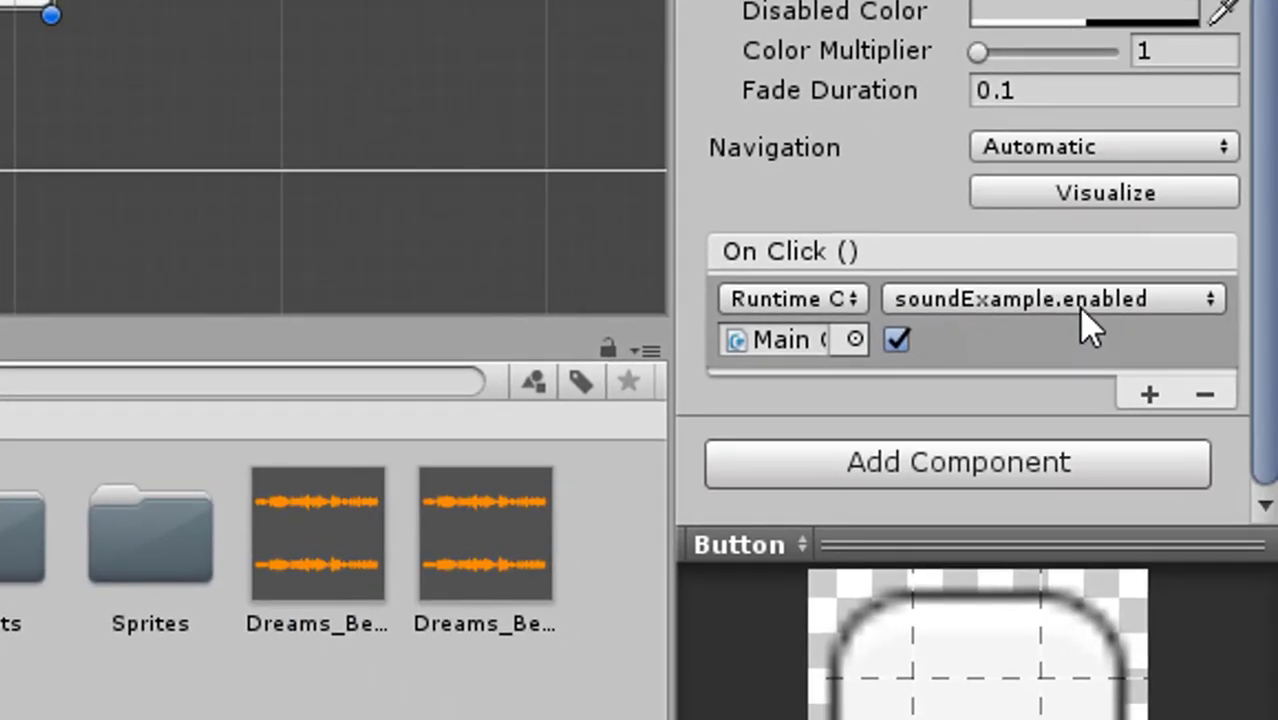
{"action": "left_click", "coordinate": [1078, 307]}
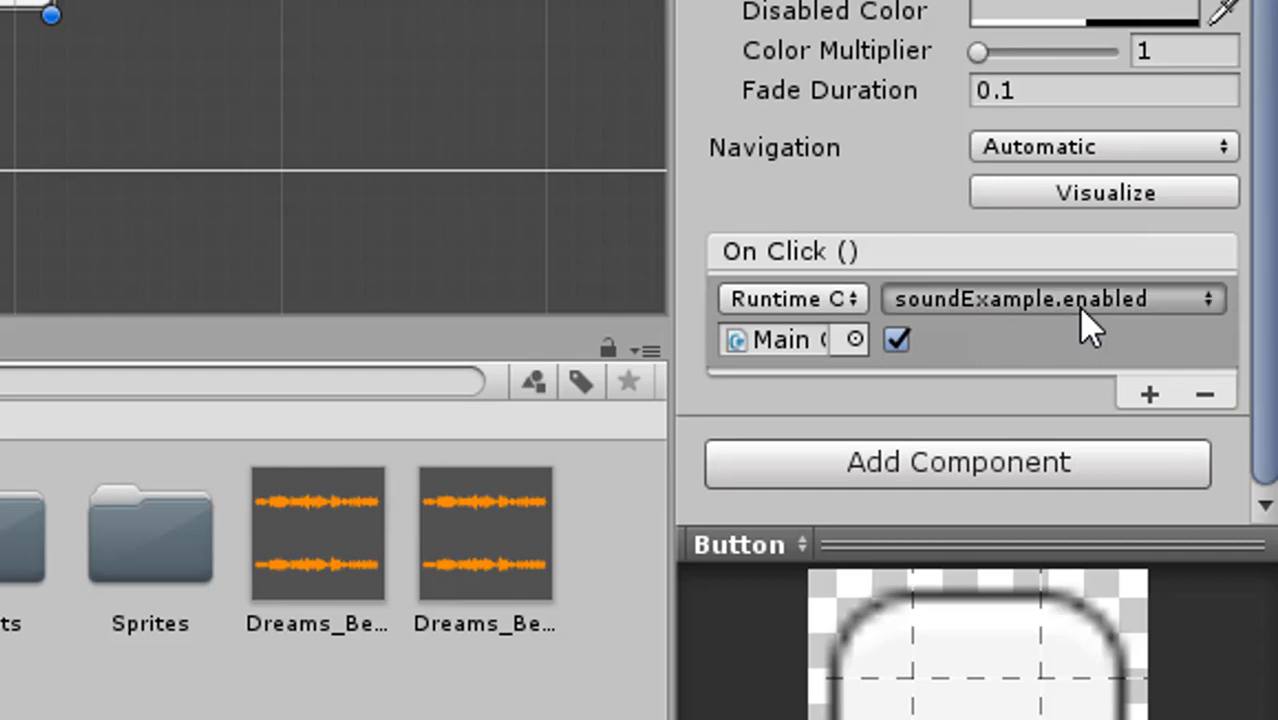
{"action": "mouse_move", "coordinate": [1040, 703]}
{"action": "left_click", "coordinate": [592, 176]}
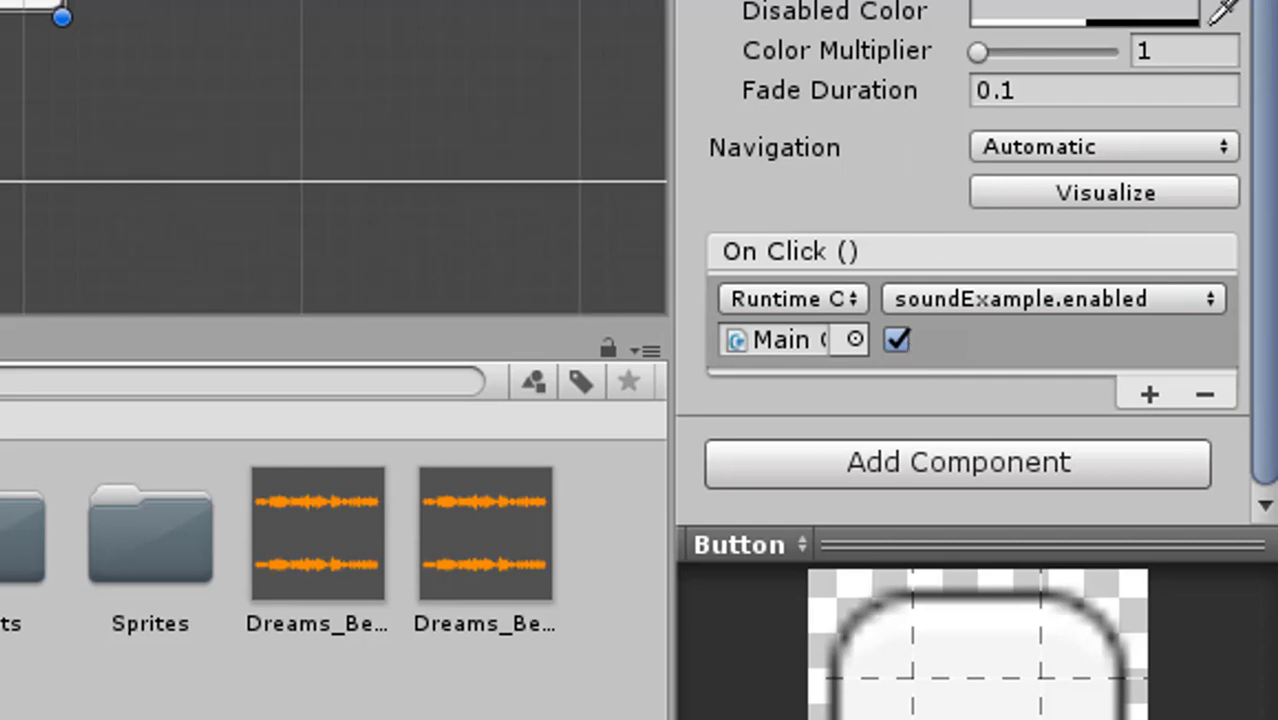
- Change the Button's child Text label to 'Audio' and start Play mode
{"action": "left_click", "coordinate": [65, 170]}
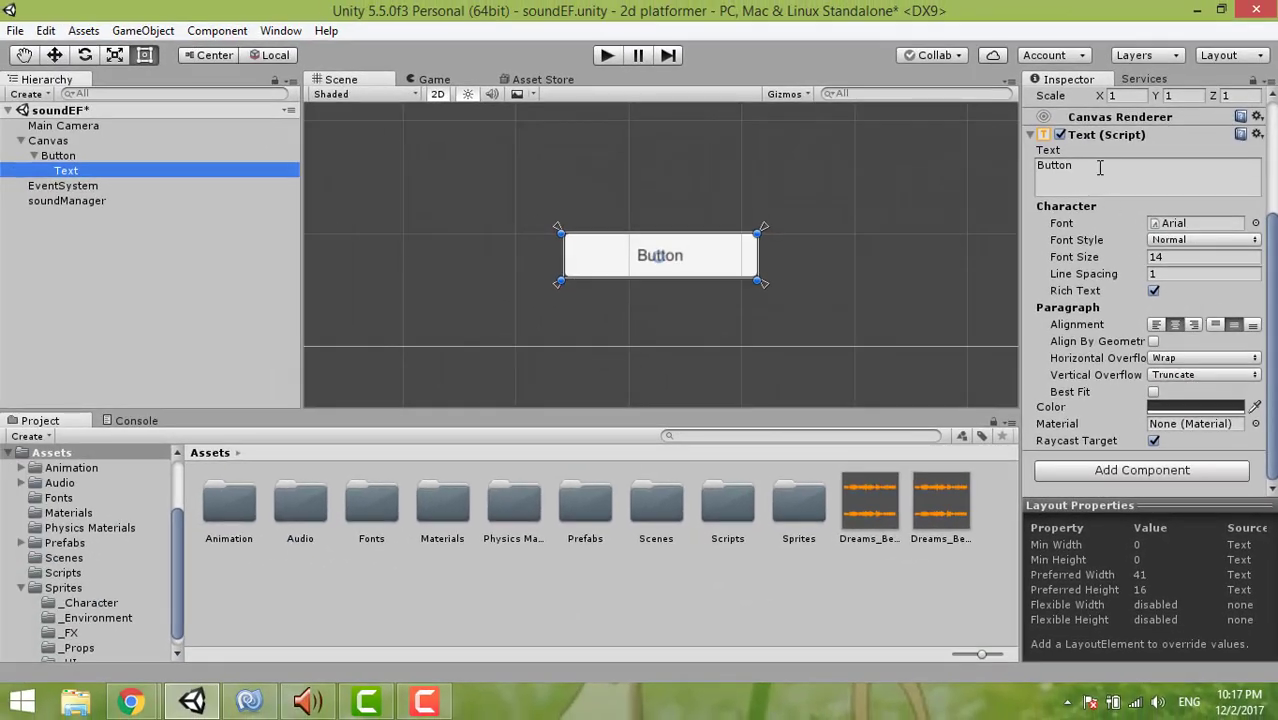
{"action": "left_click", "coordinate": [1100, 176]}
{"action": "type", "text": "Aud"}
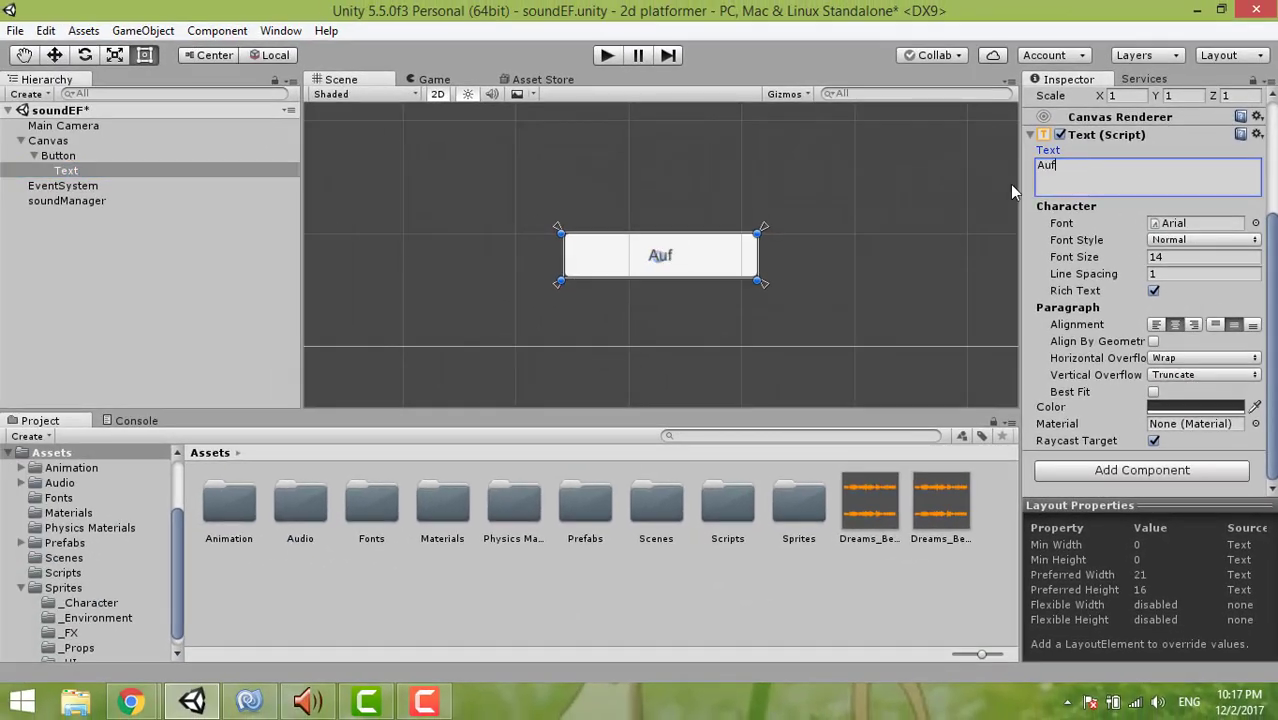
{"action": "key", "text": "BackSpace"}
{"action": "type", "text": "dio"}
{"action": "key", "text": "Return"}
{"action": "key", "text": "BackSpace"}
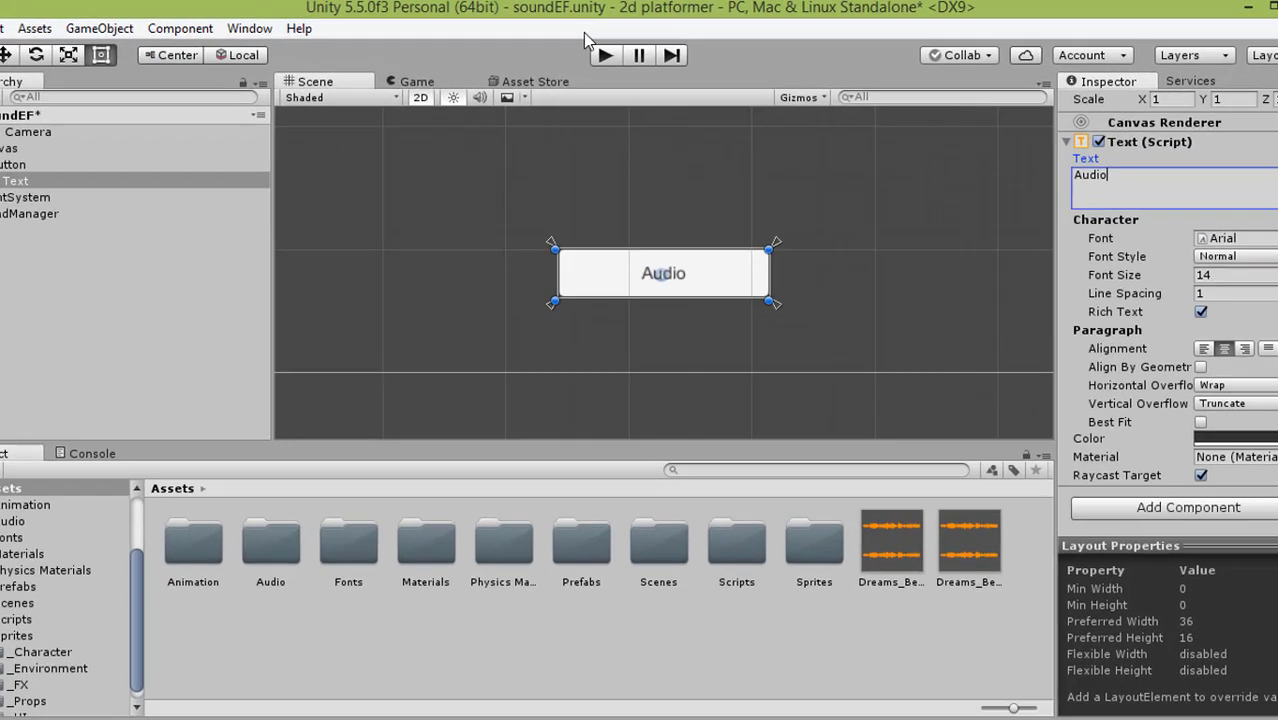
{"action": "left_click", "coordinate": [605, 55]}
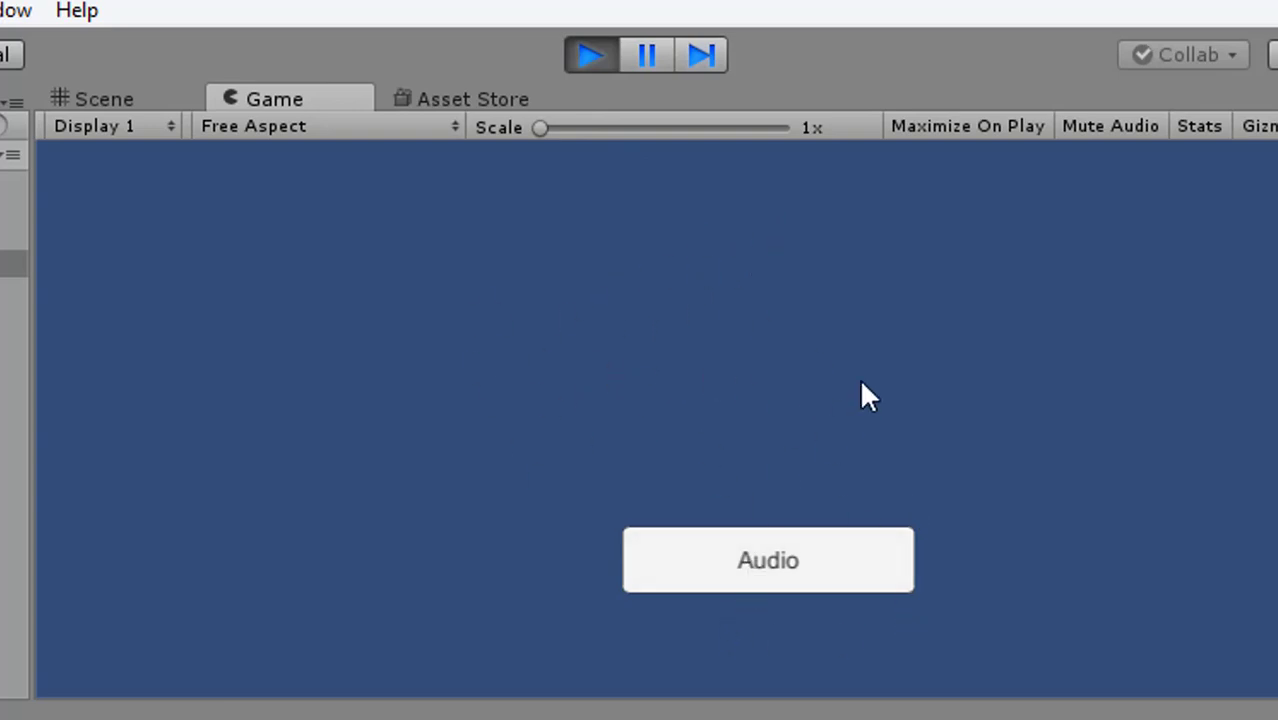
- Press the Audio button in the Game view to play the music, then stop the game
{"action": "left_click", "coordinate": [784, 557]}
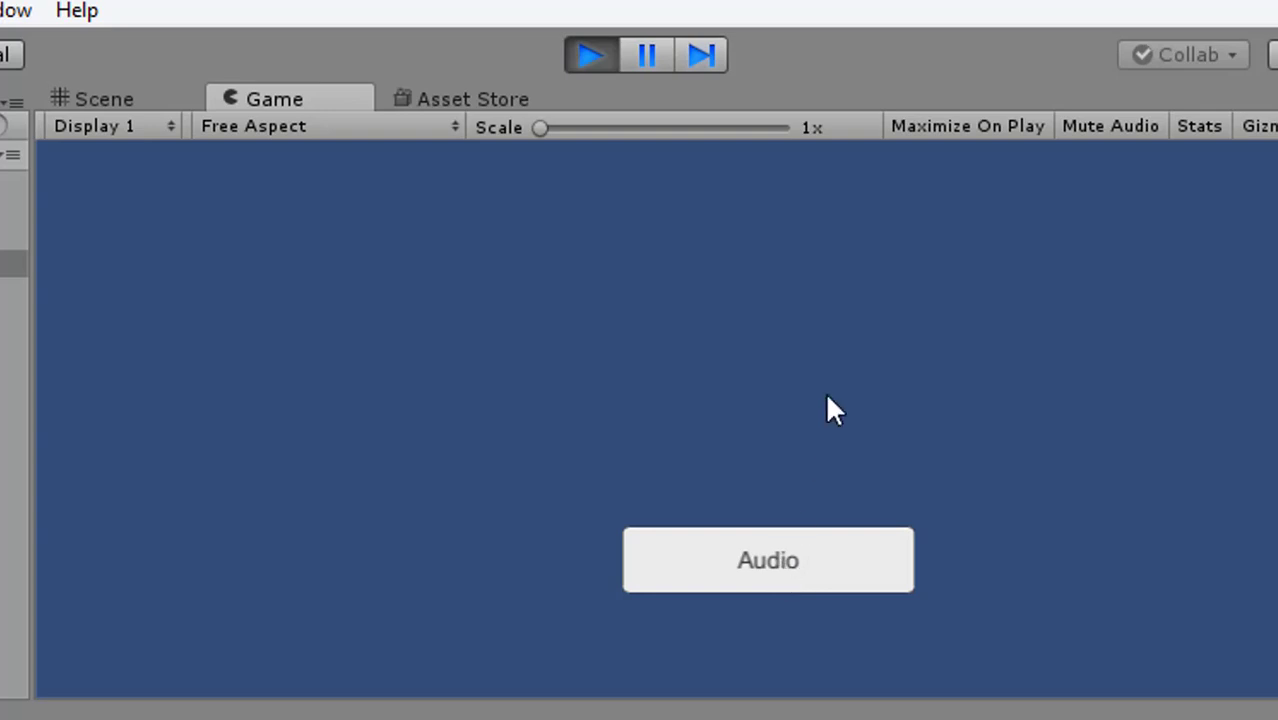
{"action": "left_click", "coordinate": [588, 64]}
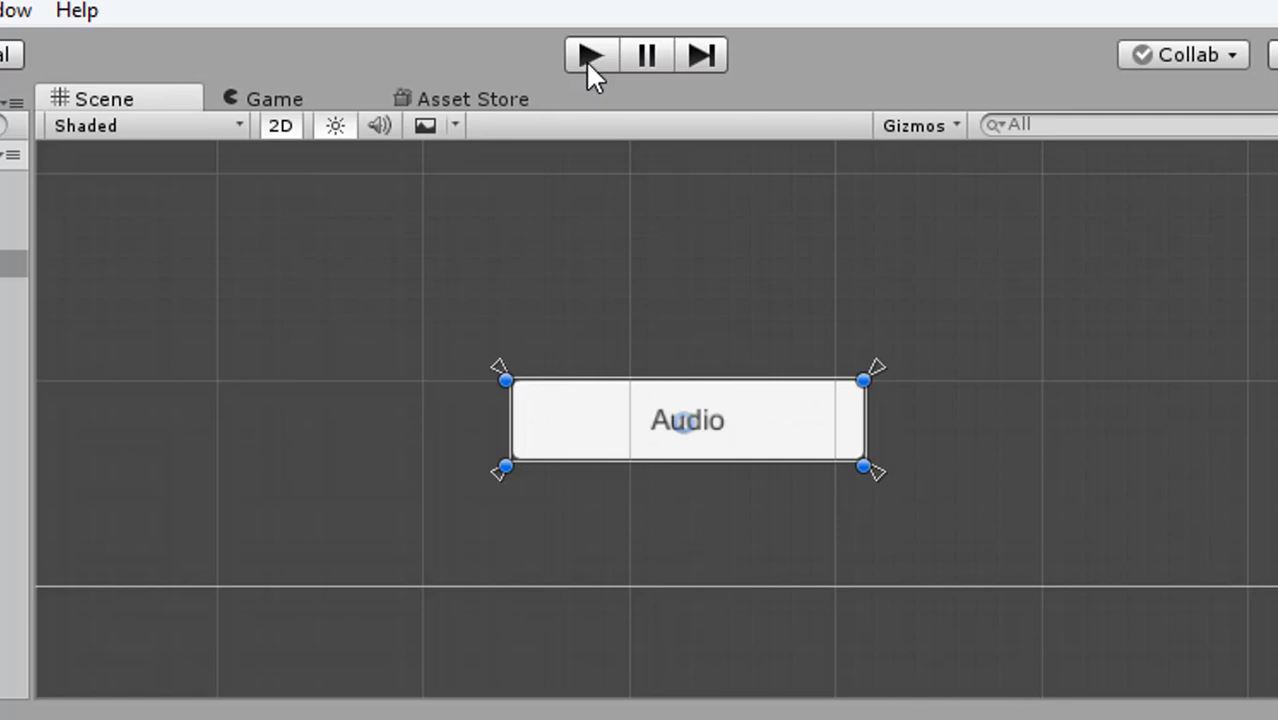